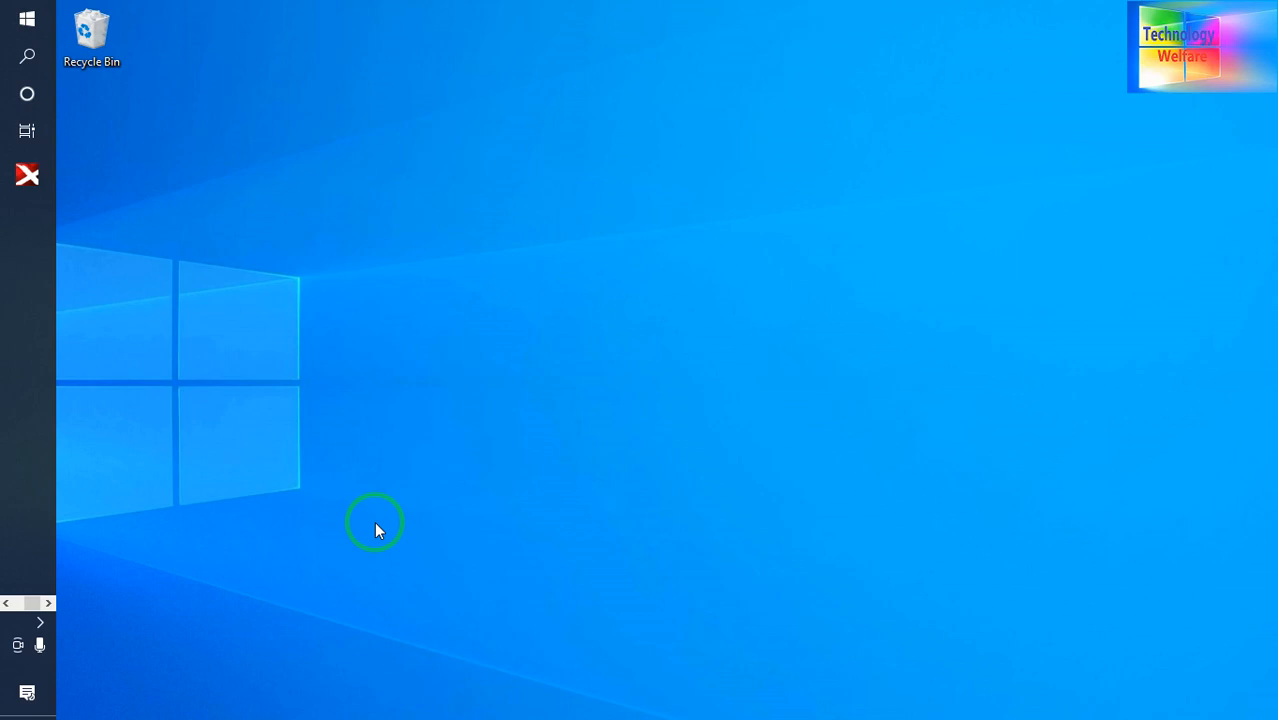
Launch Mixcraft 9 Pro Studio and dismiss the new project settings, leaving the default options unchanged
click(43, 184)
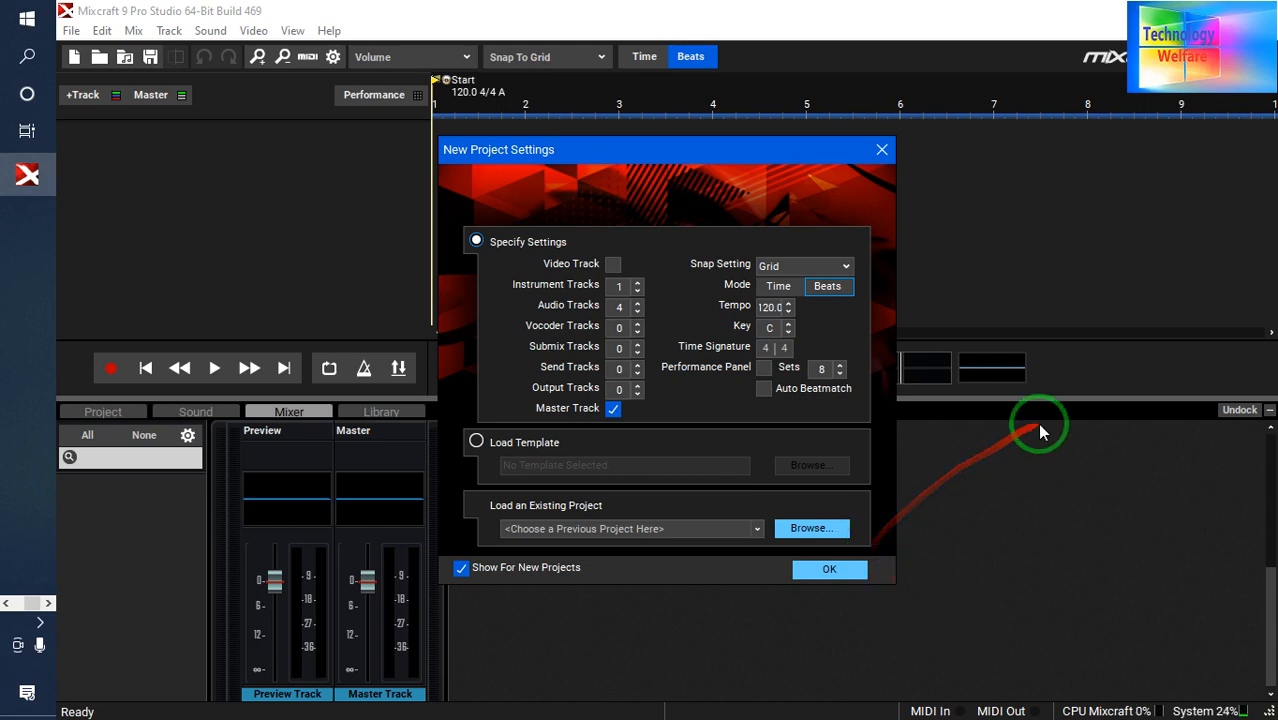
click(882, 151)
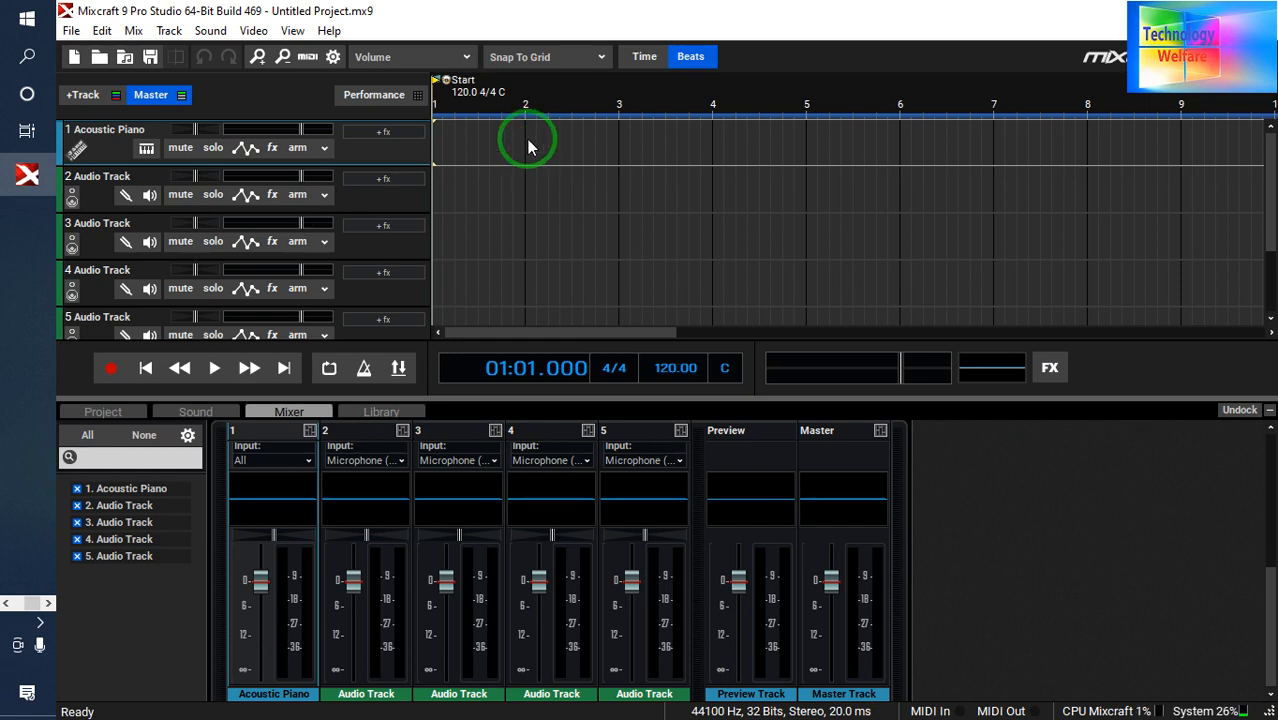
Insert a new audio track above the Acoustic Piano track
right_click(467, 139)
mouse_move(680, 152)
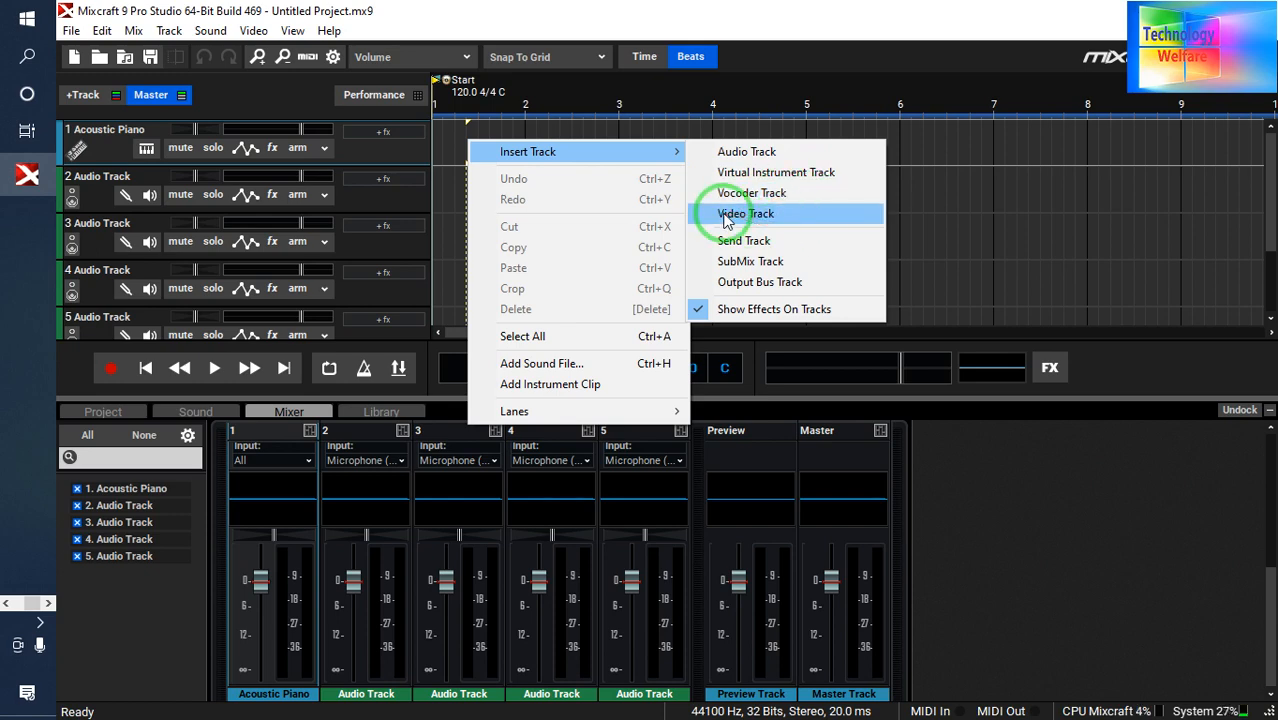
click(736, 152)
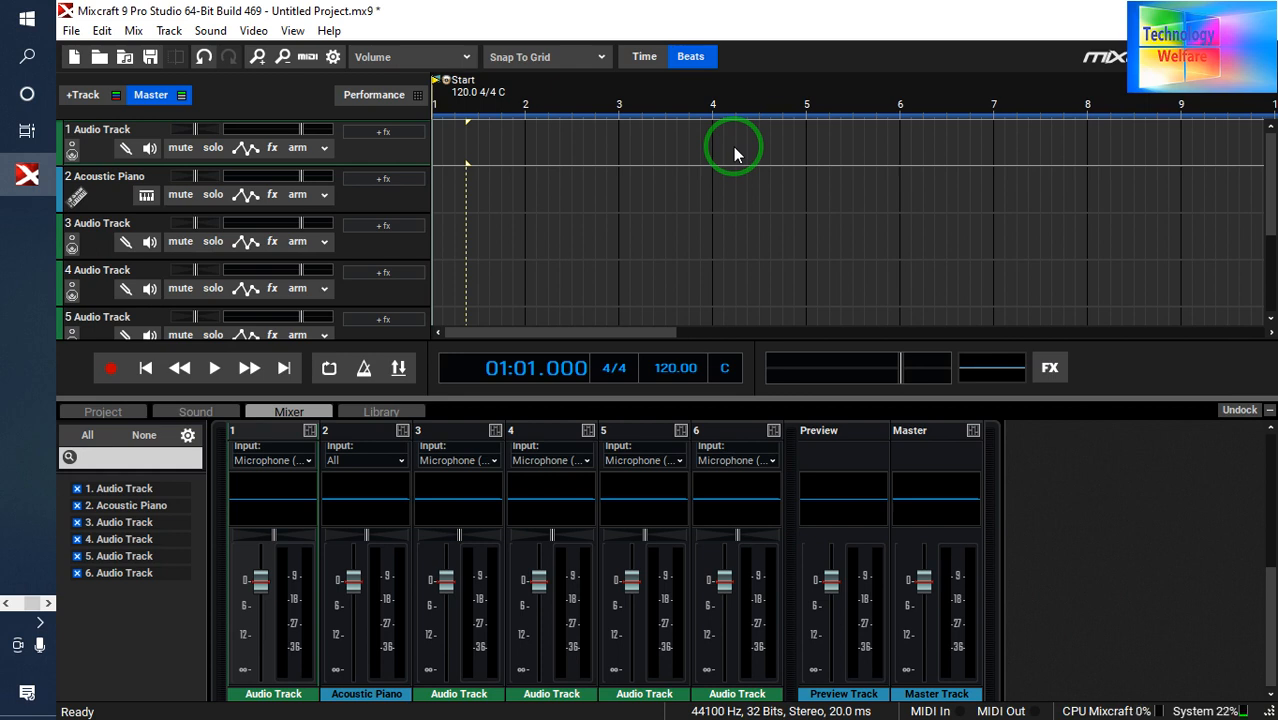
Add the "Dil Ko Tadpati hai" sound file to the first audio track and move the clip to the start of the timeline
double_click(479, 145)
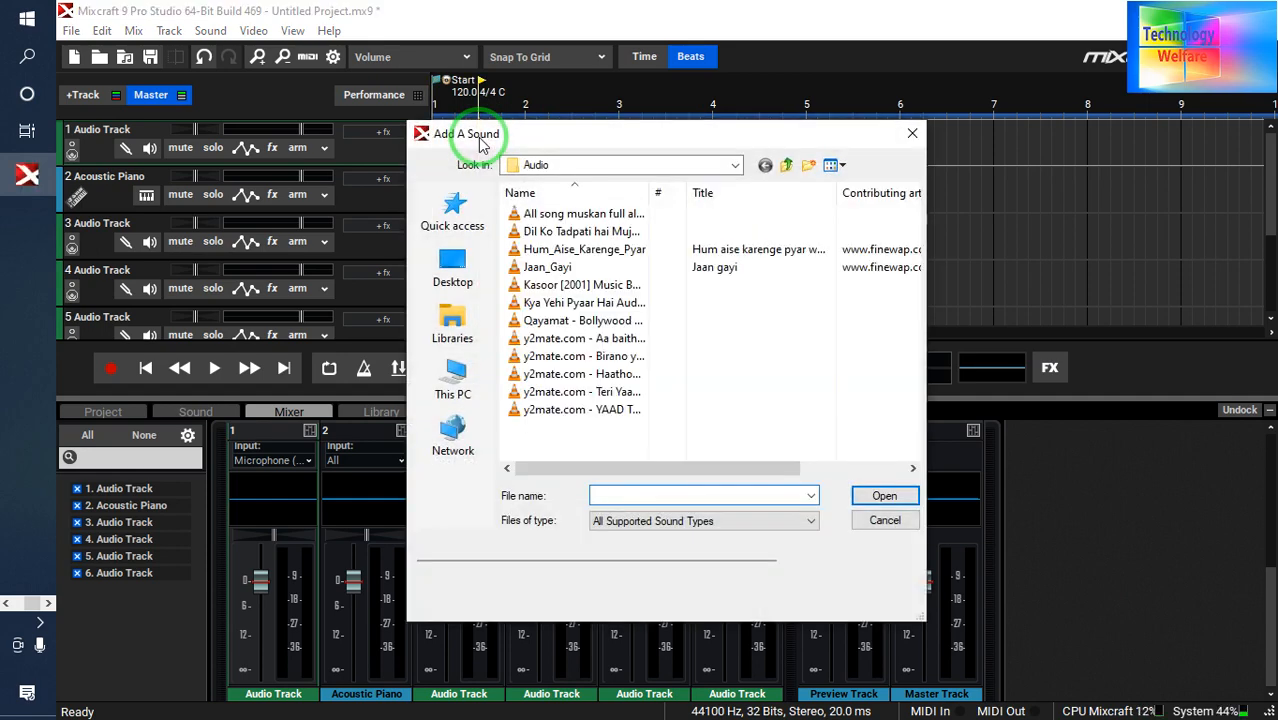
double_click(585, 235)
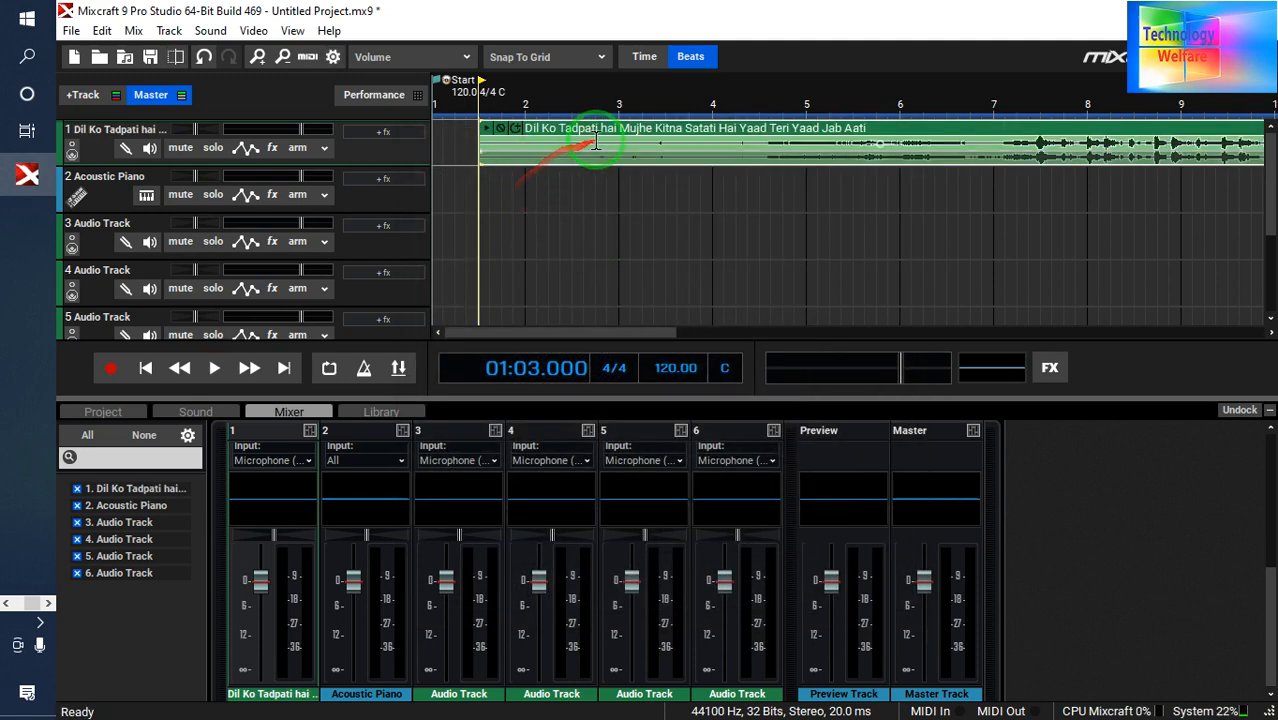
drag(650, 135, 586, 140)
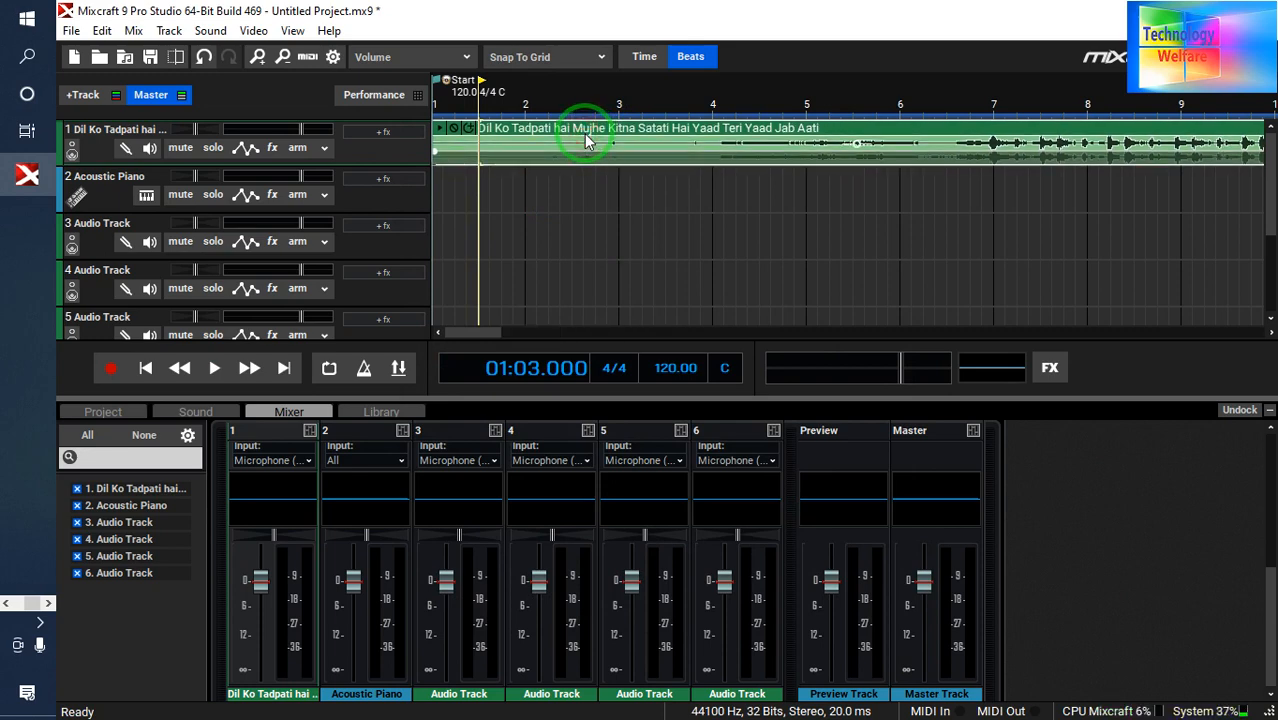
Zoom the timeline out so the whole "Dil Ko Tadpati hai" clip fits in view
click(288, 70)
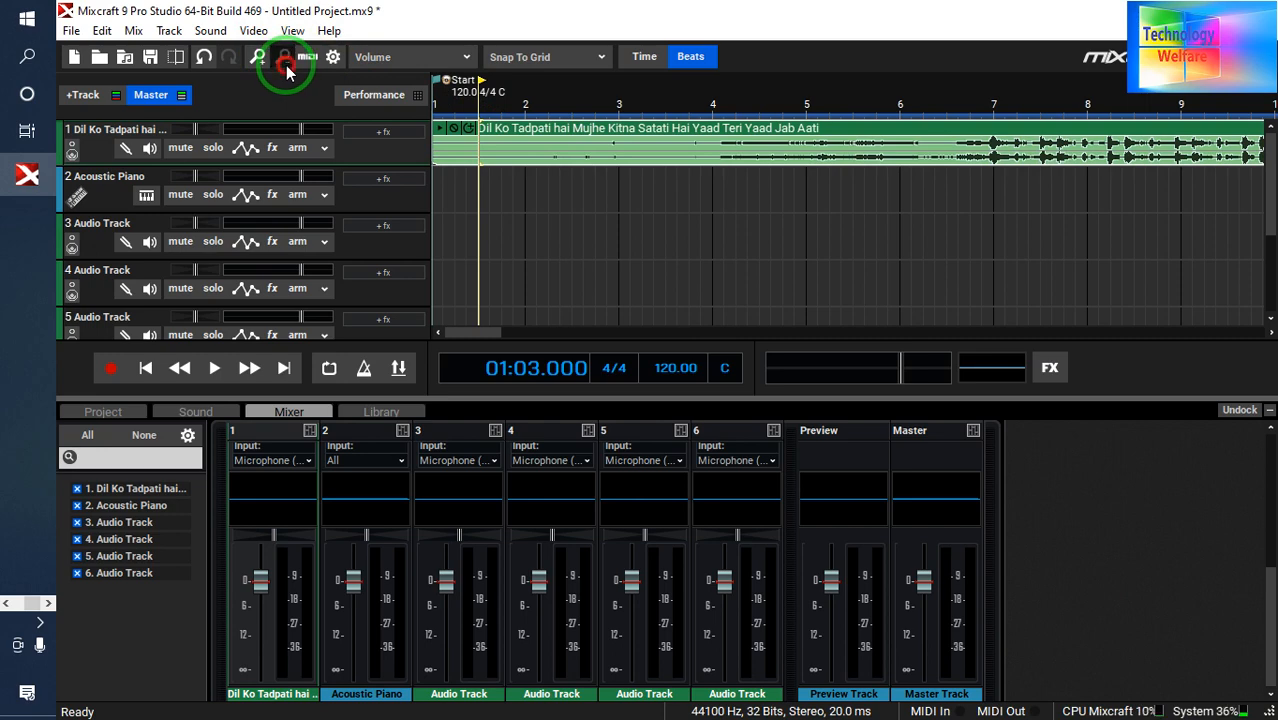
click(288, 70)
click(287, 68)
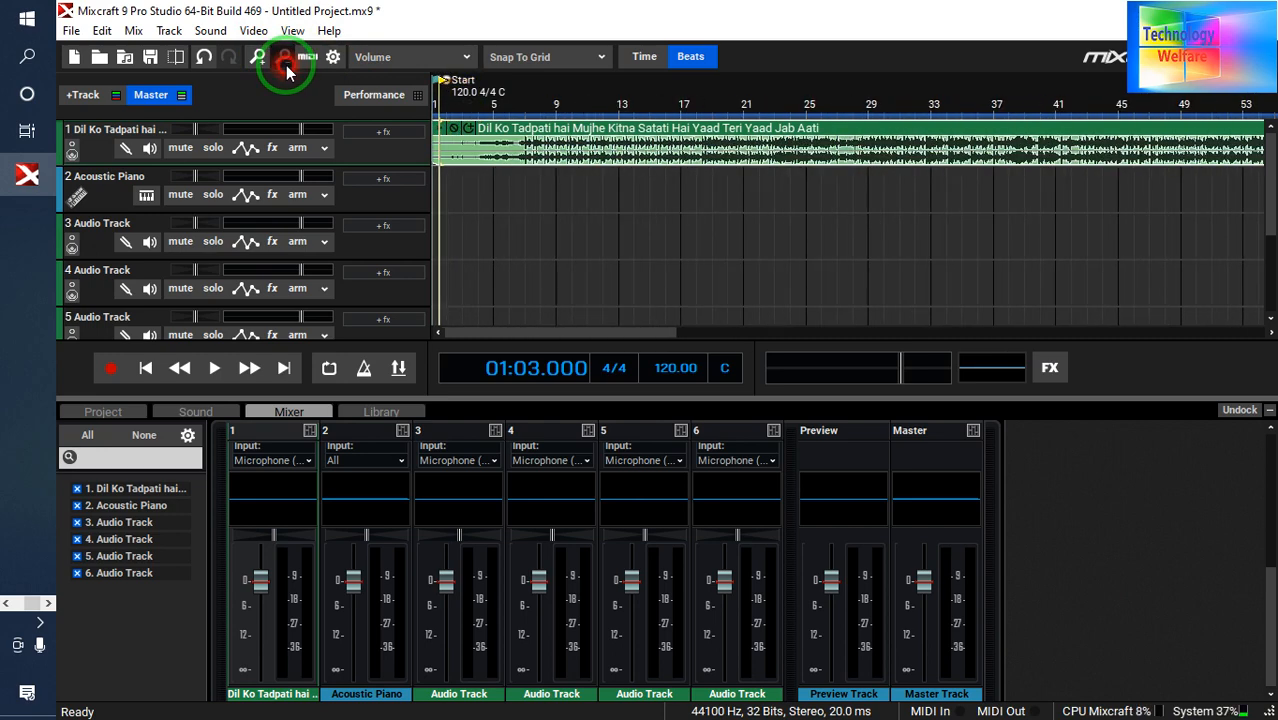
click(287, 68)
click(287, 68)
click(287, 68)
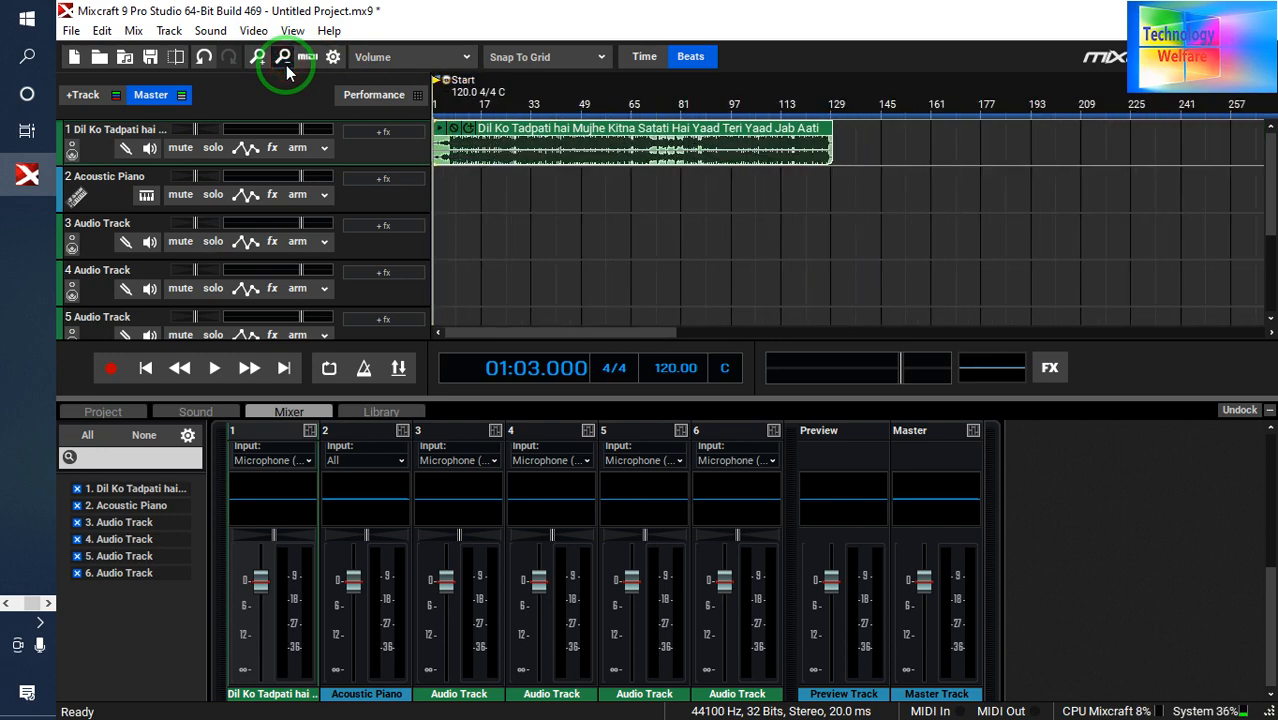
click(253, 63)
click(253, 63)
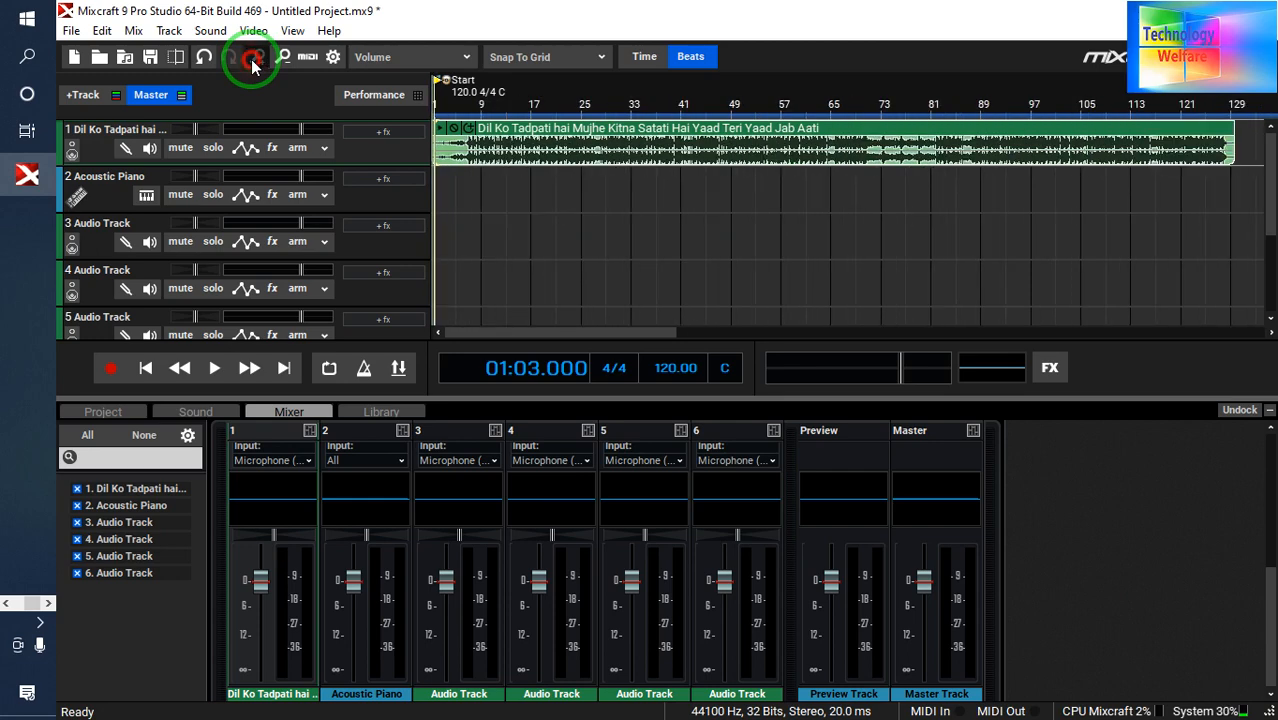
click(287, 62)
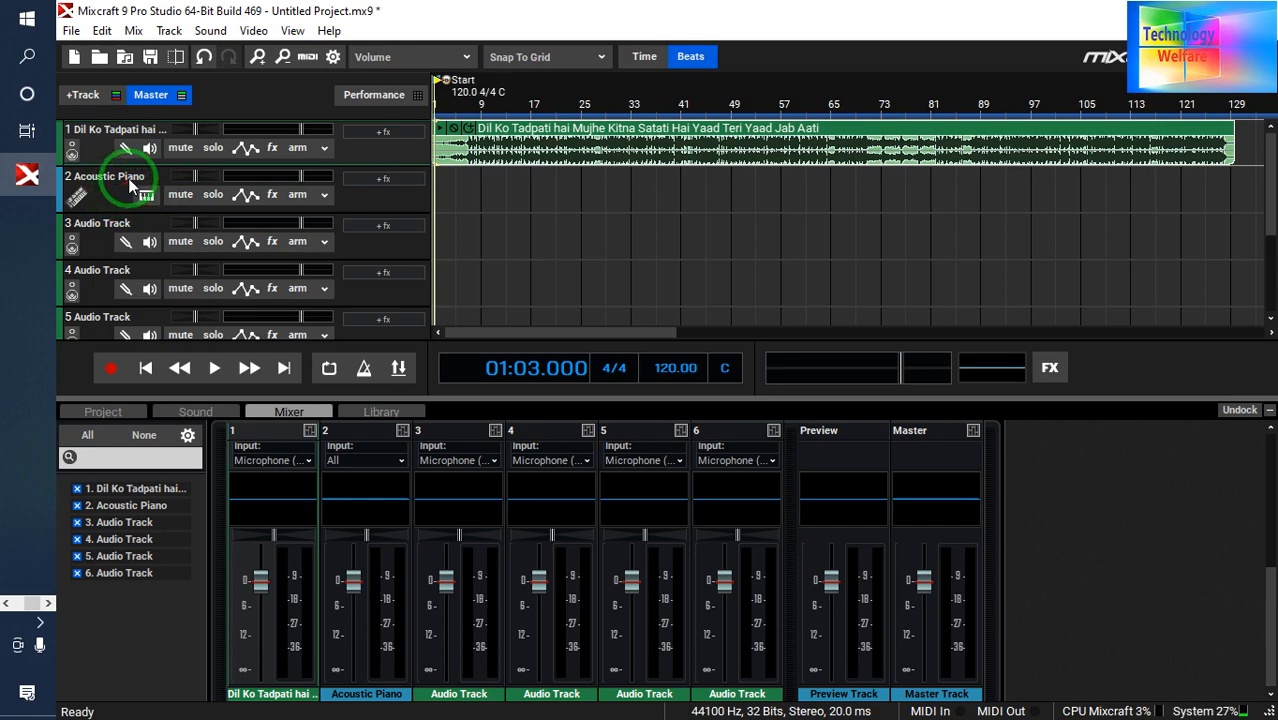
drag(78, 192, 27, 208)
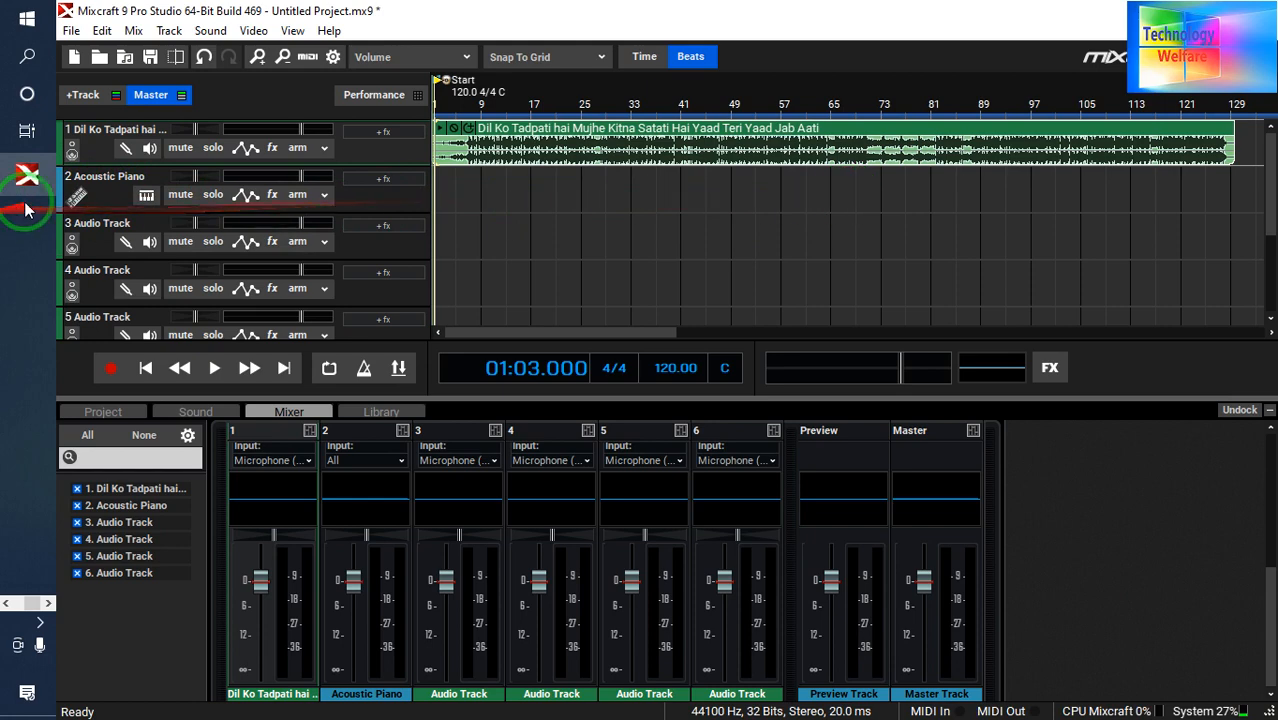
click(77, 198)
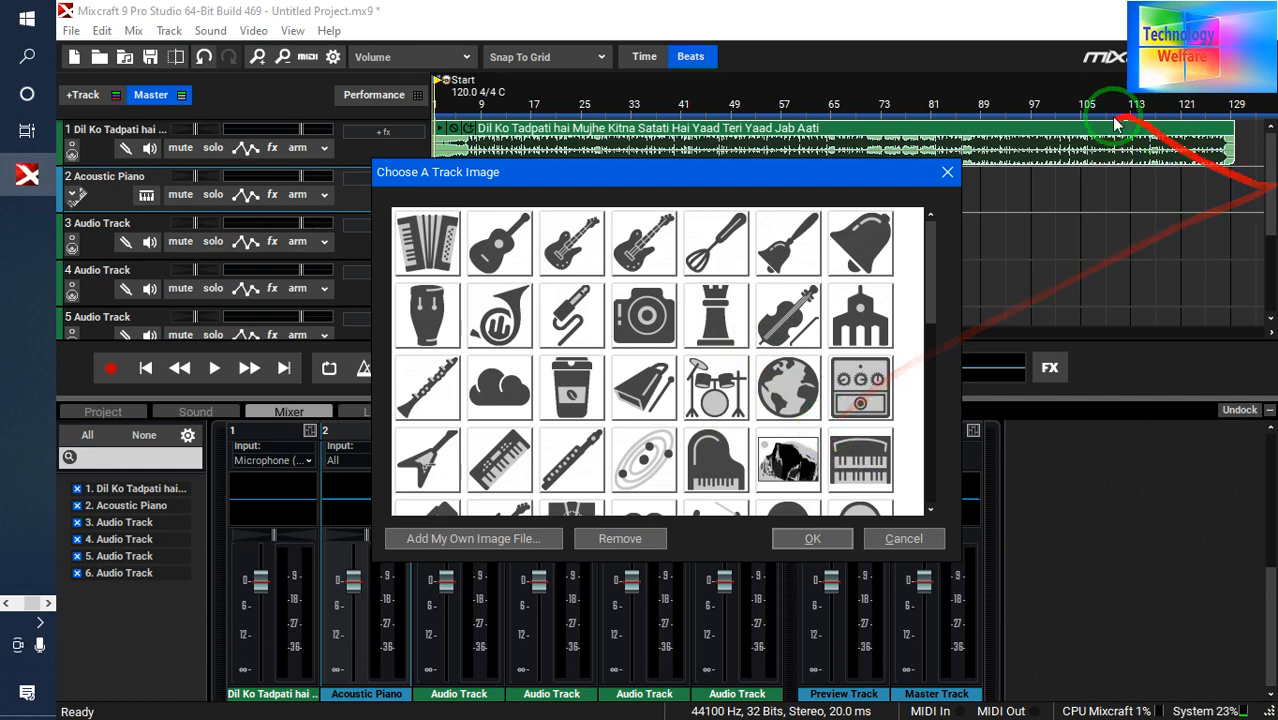
click(947, 174)
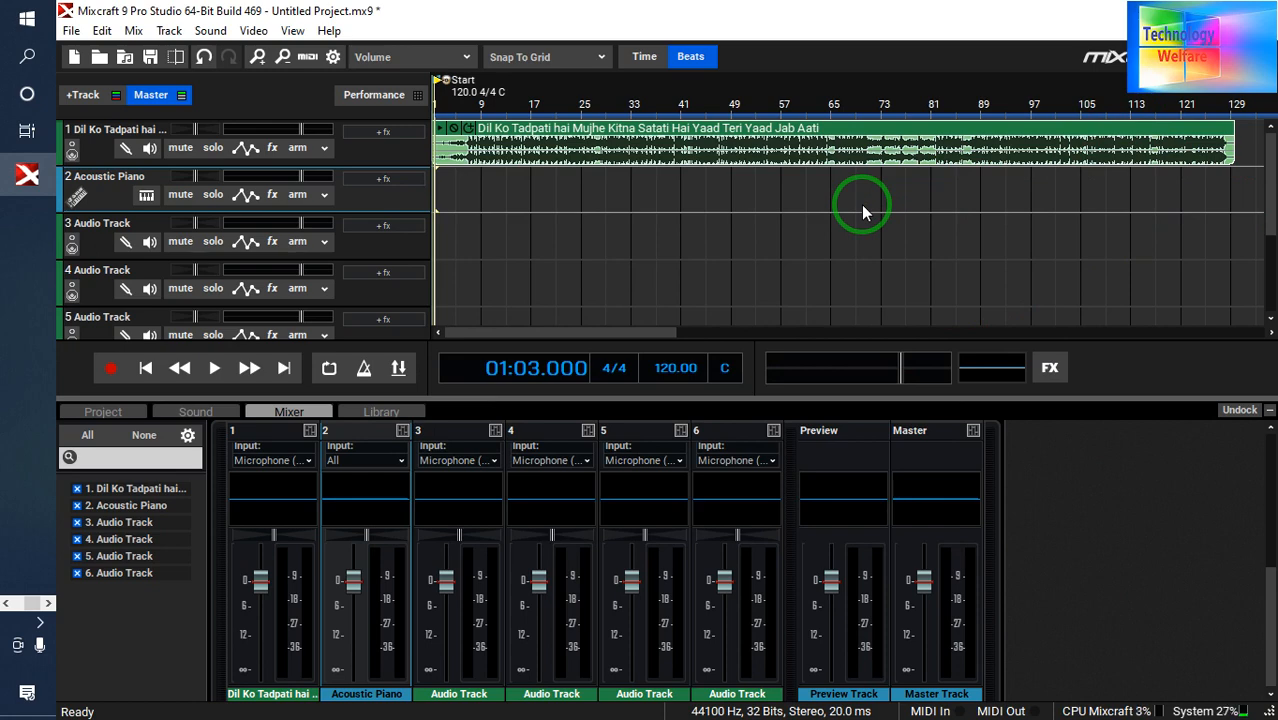
Insert another audio track between the "Dil Ko Tadpati hai" track and the Acoustic Piano track
click(740, 124)
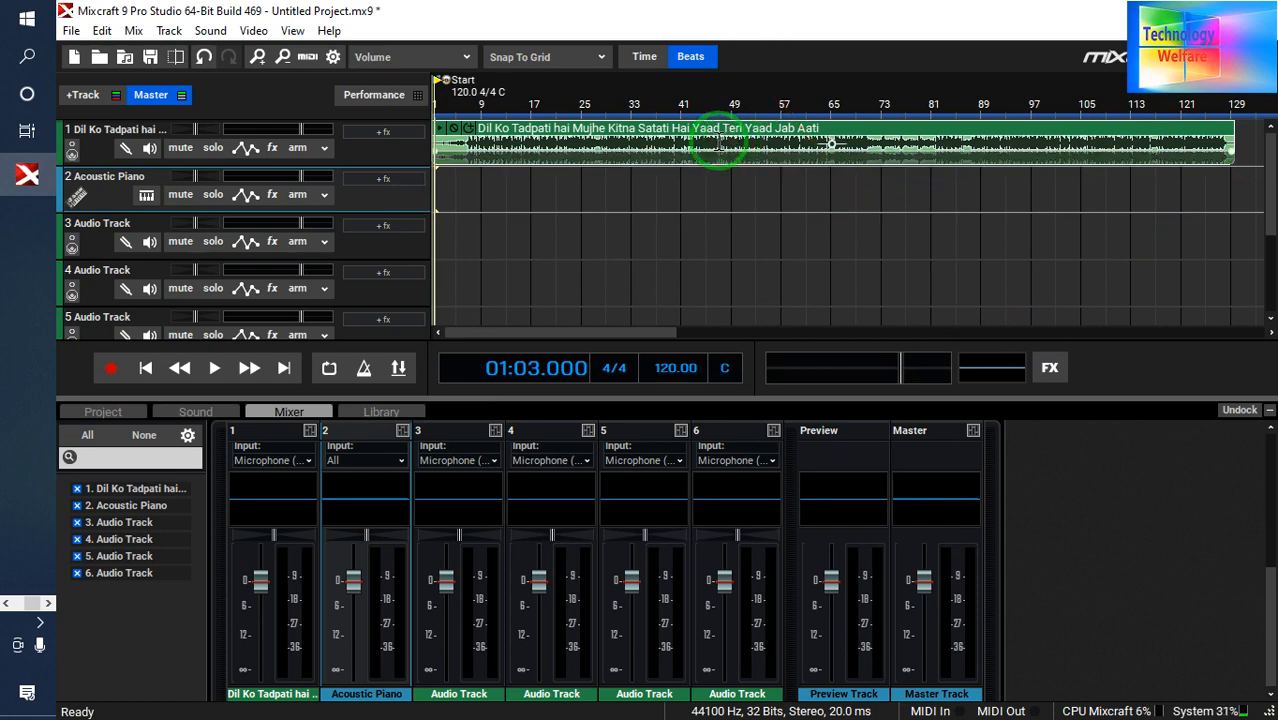
click(455, 193)
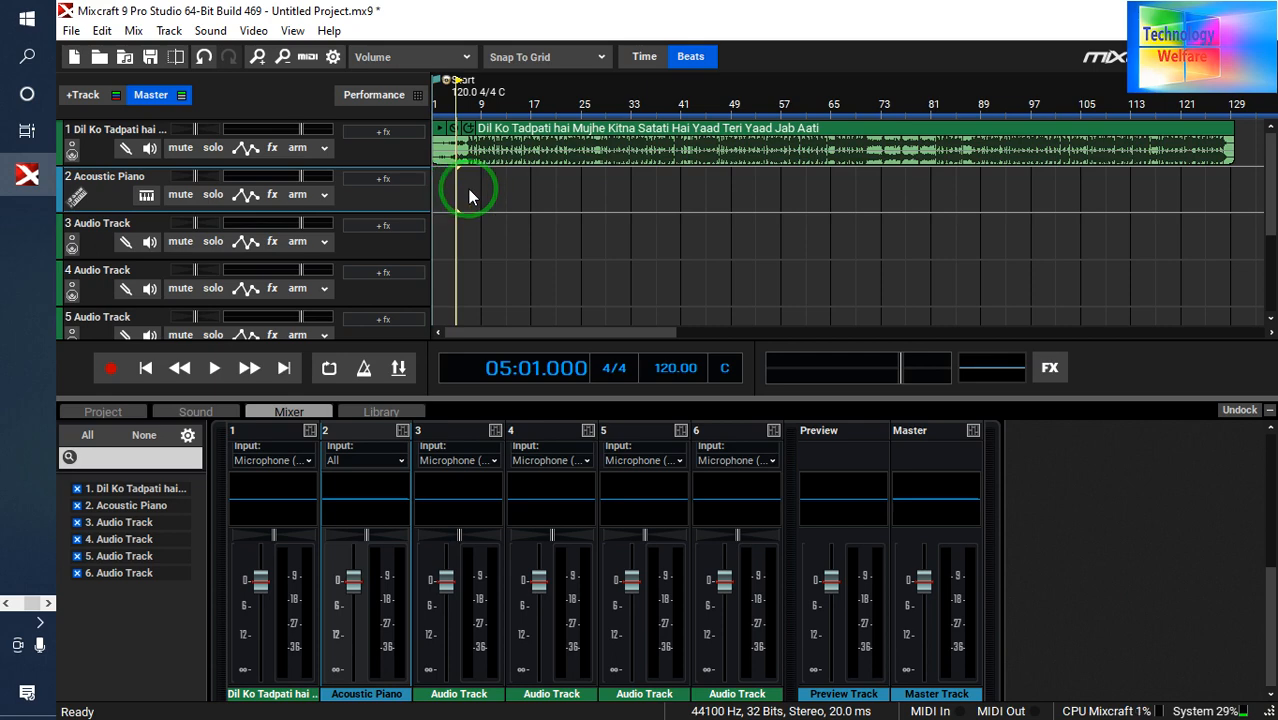
right_click(471, 194)
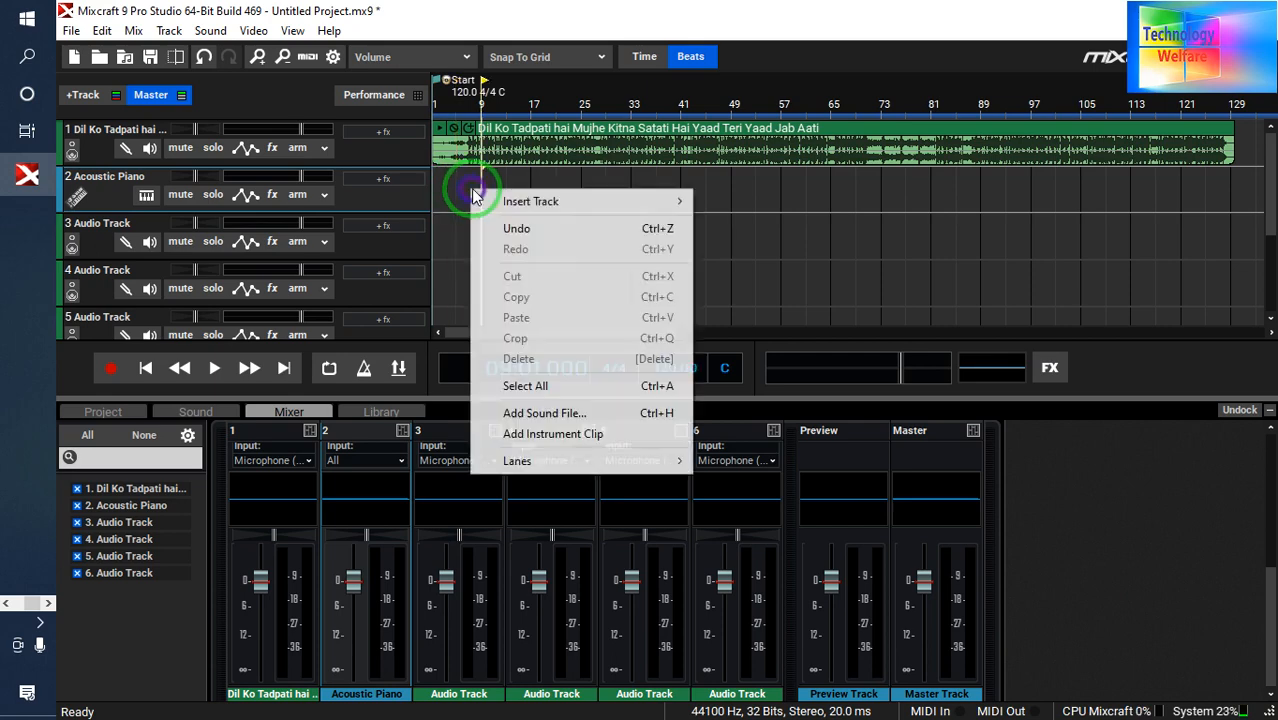
mouse_move(590, 205)
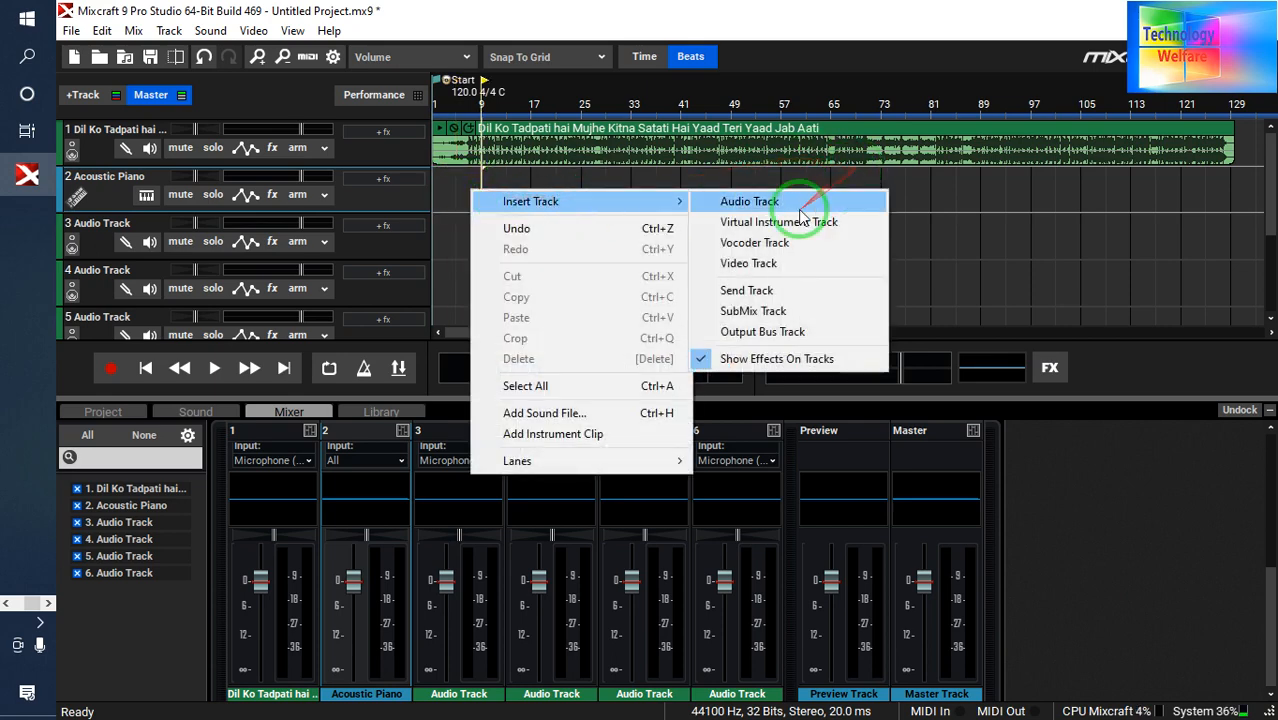
click(798, 203)
Add the Hum_Aise_Karenge_Pyar sound file to the second audio track, starting at measure 33
double_click(634, 186)
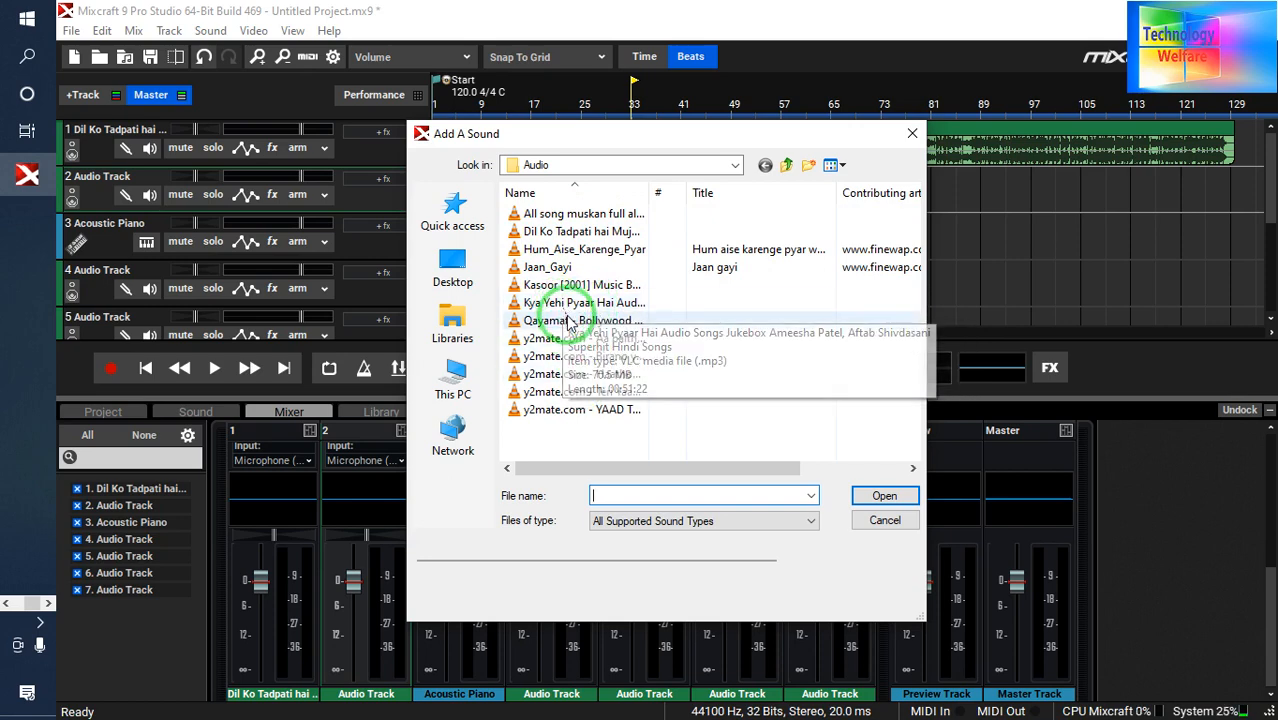
double_click(570, 249)
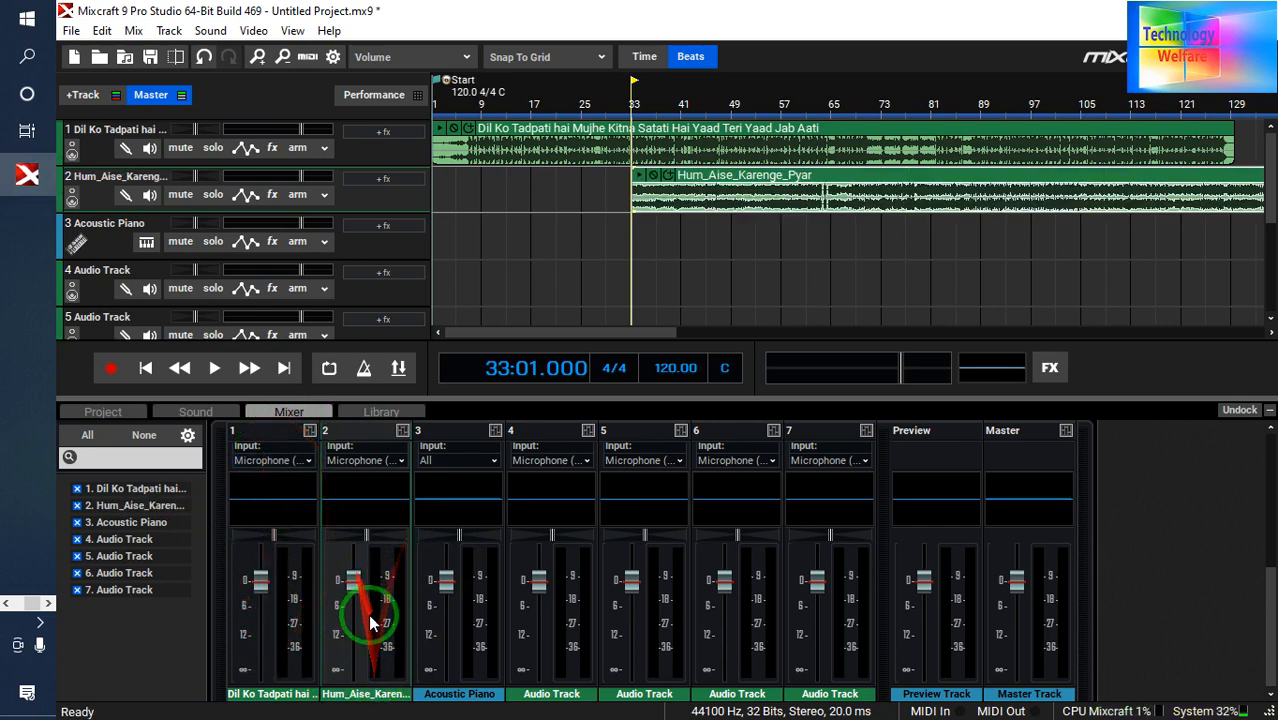
click(632, 150)
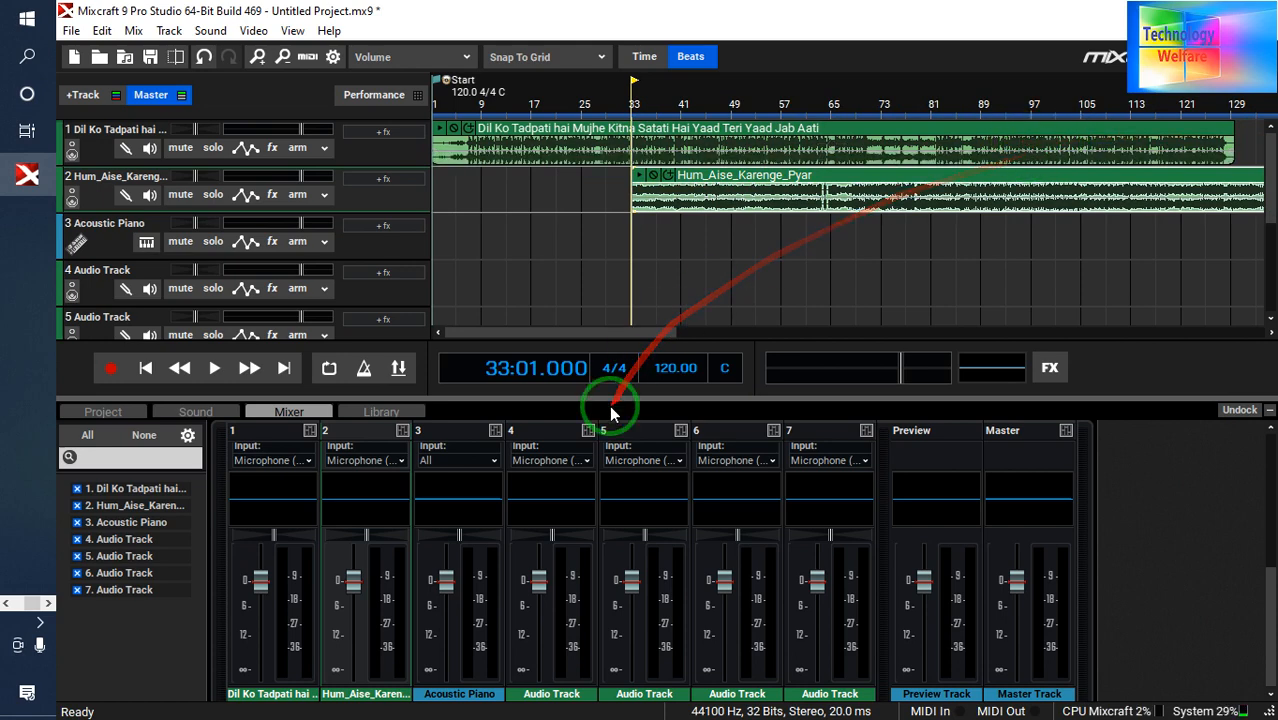
Lower the first track's volume fully and play the overlapping section briefly to hear only the second song
drag(260, 580, 272, 710)
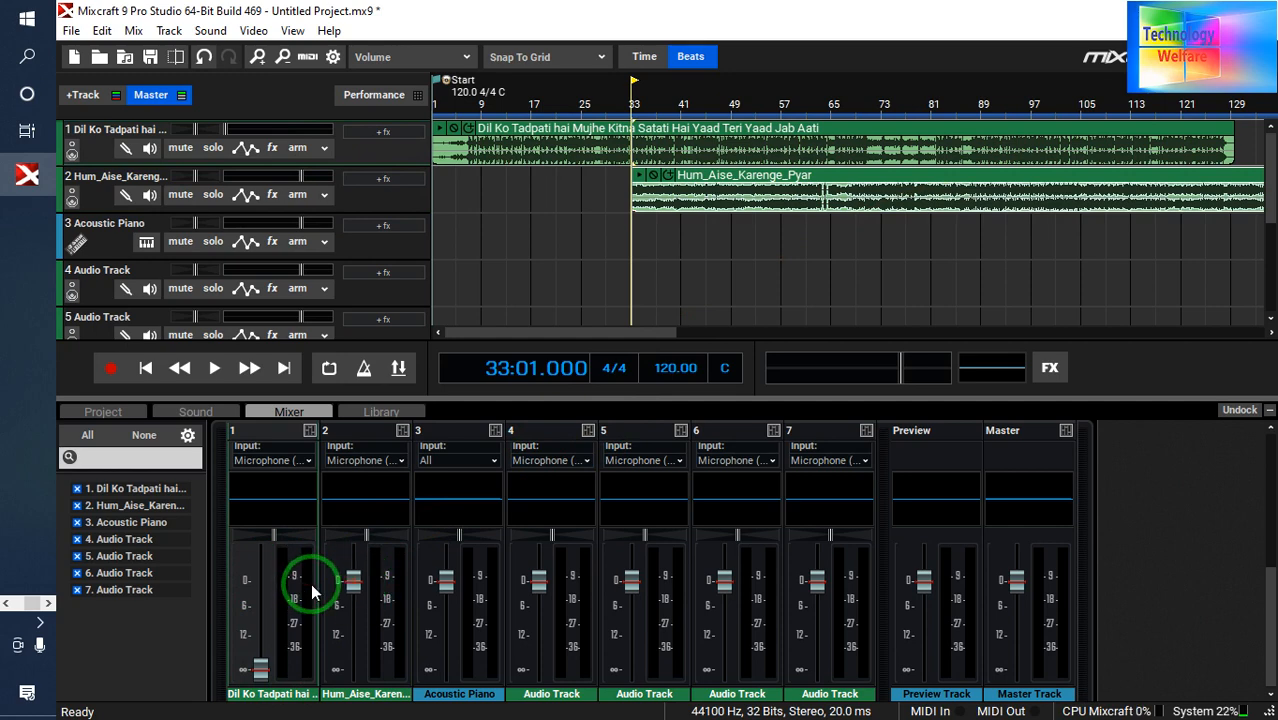
click(214, 369)
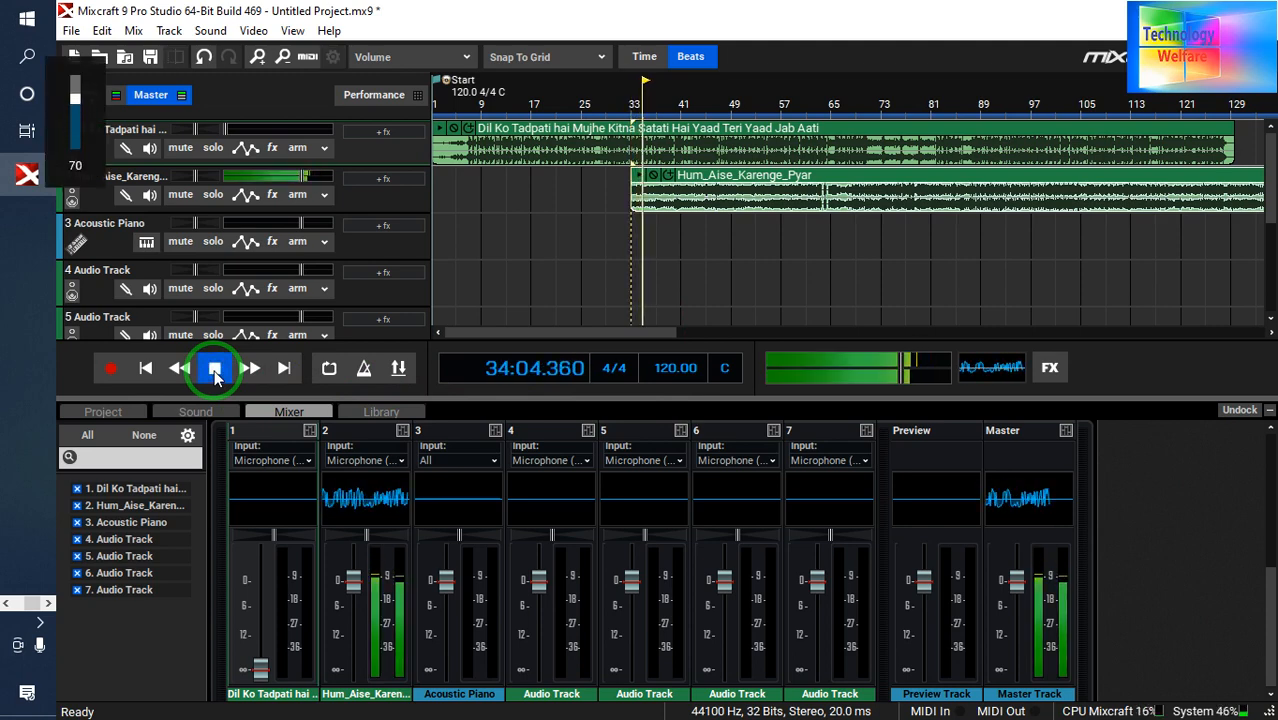
click(214, 369)
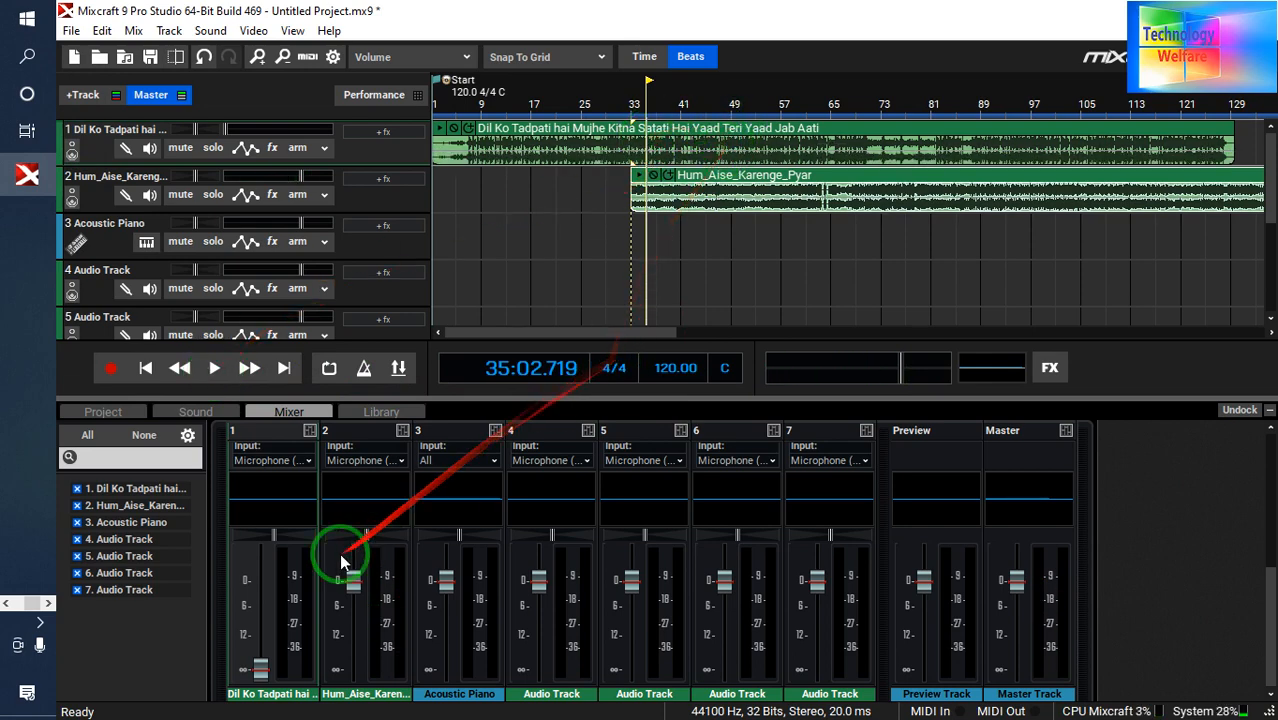
Lower the second track's volume fully, raise the first track's volume to maximum, and briefly play the mix
drag(354, 580, 353, 668)
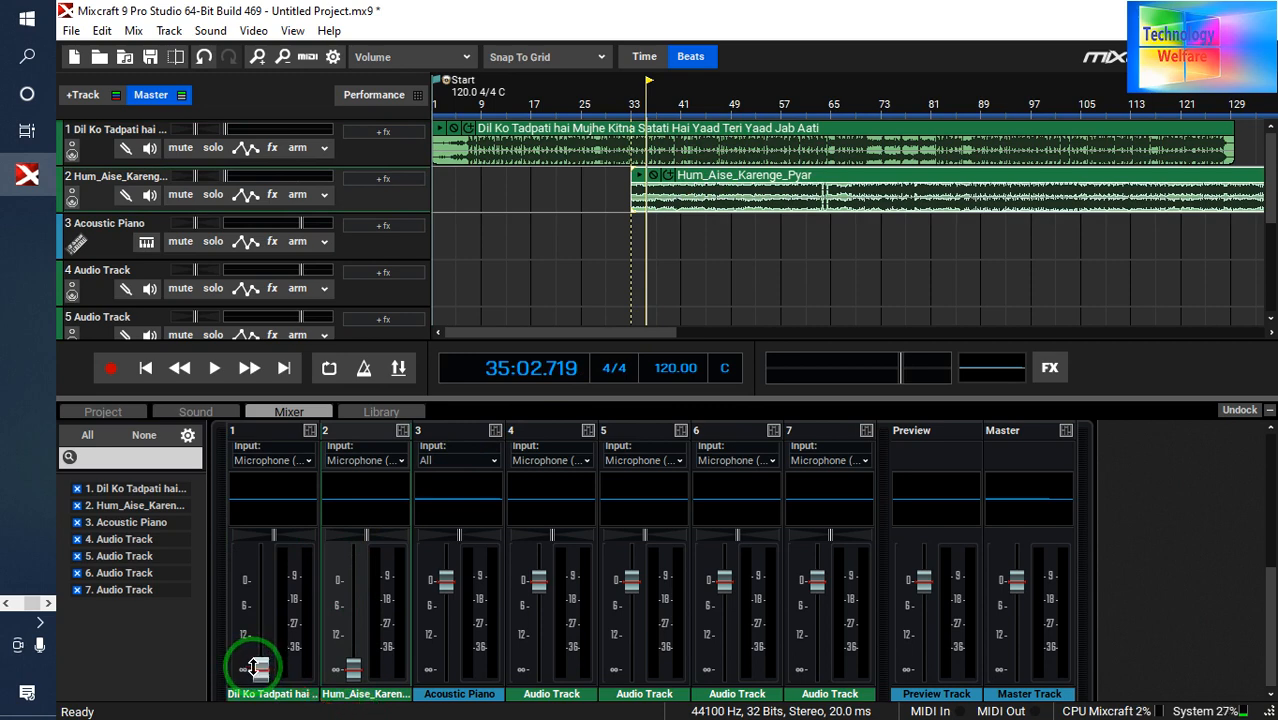
drag(254, 668, 267, 512)
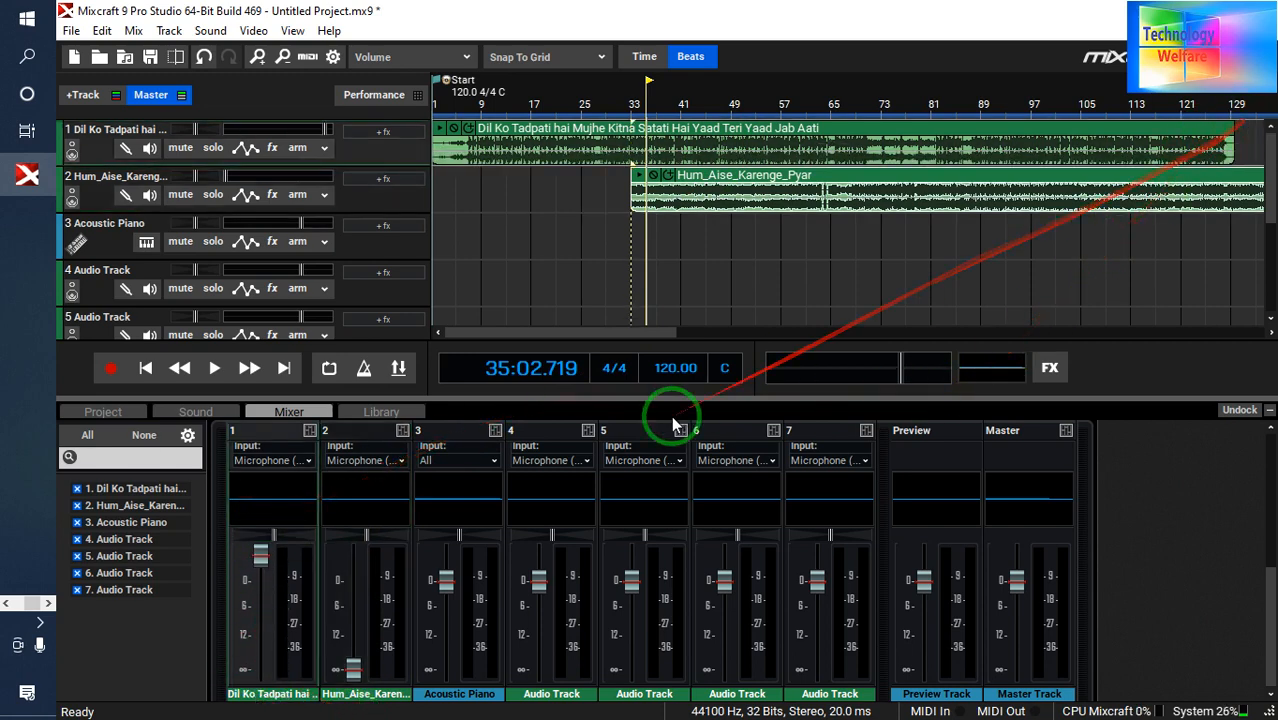
click(216, 369)
click(216, 369)
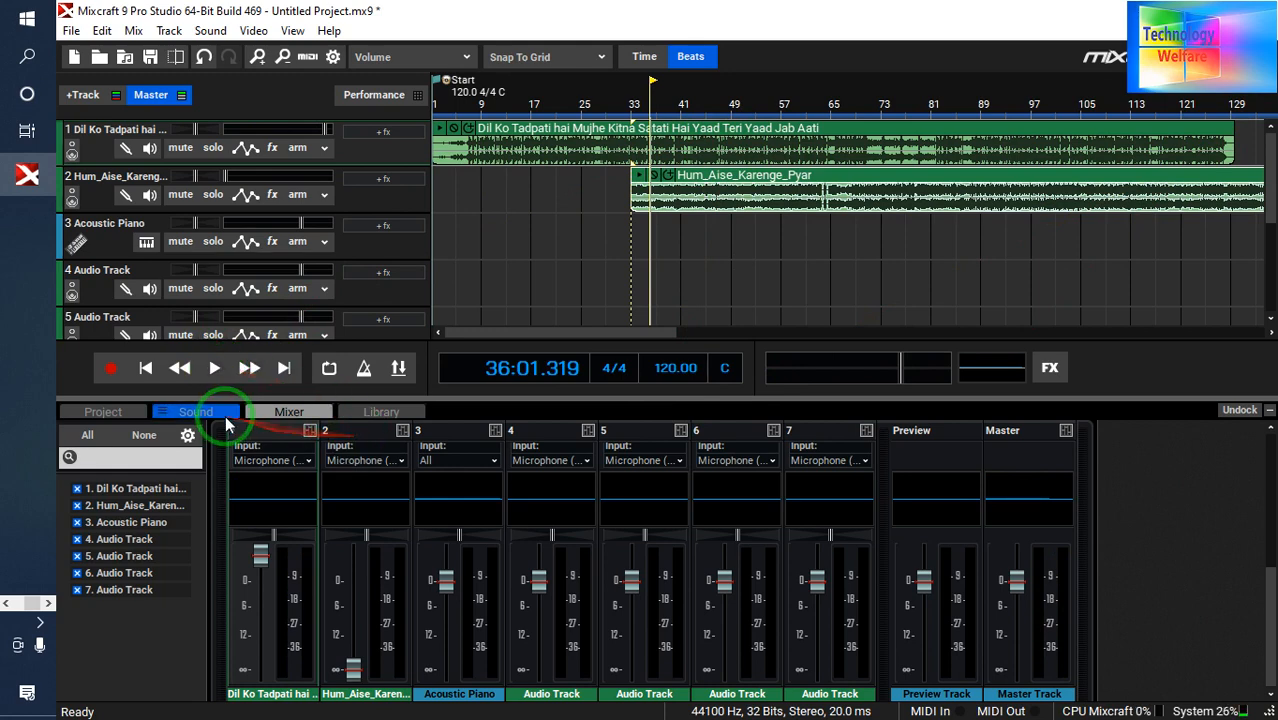
Examine the second clip's waveform and settings, the project information, the loop library and the track mixer
click(196, 412)
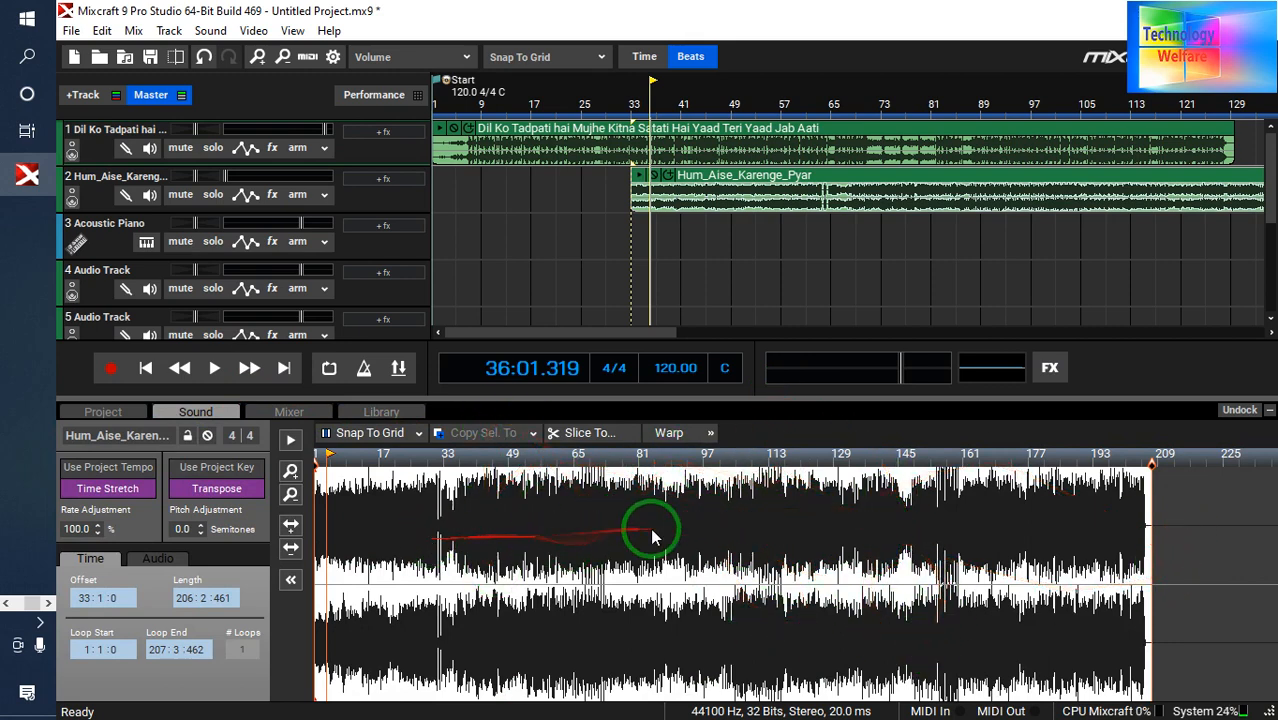
click(115, 409)
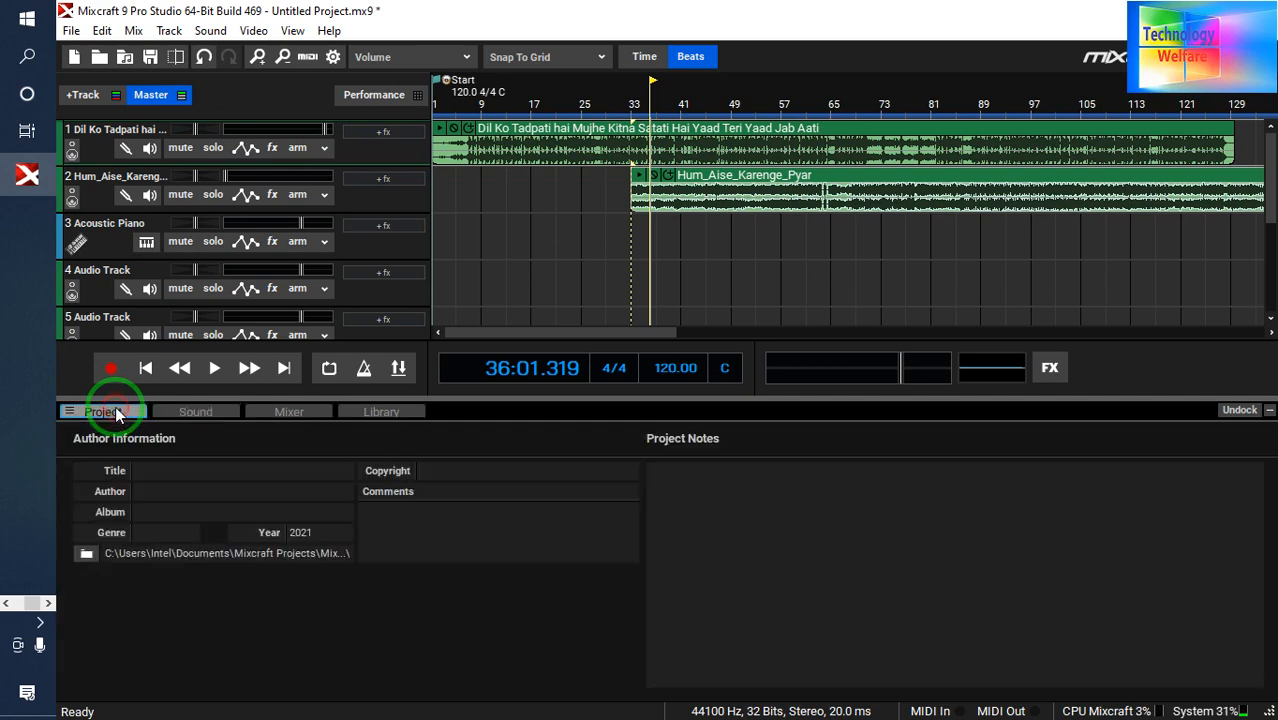
click(193, 410)
click(268, 410)
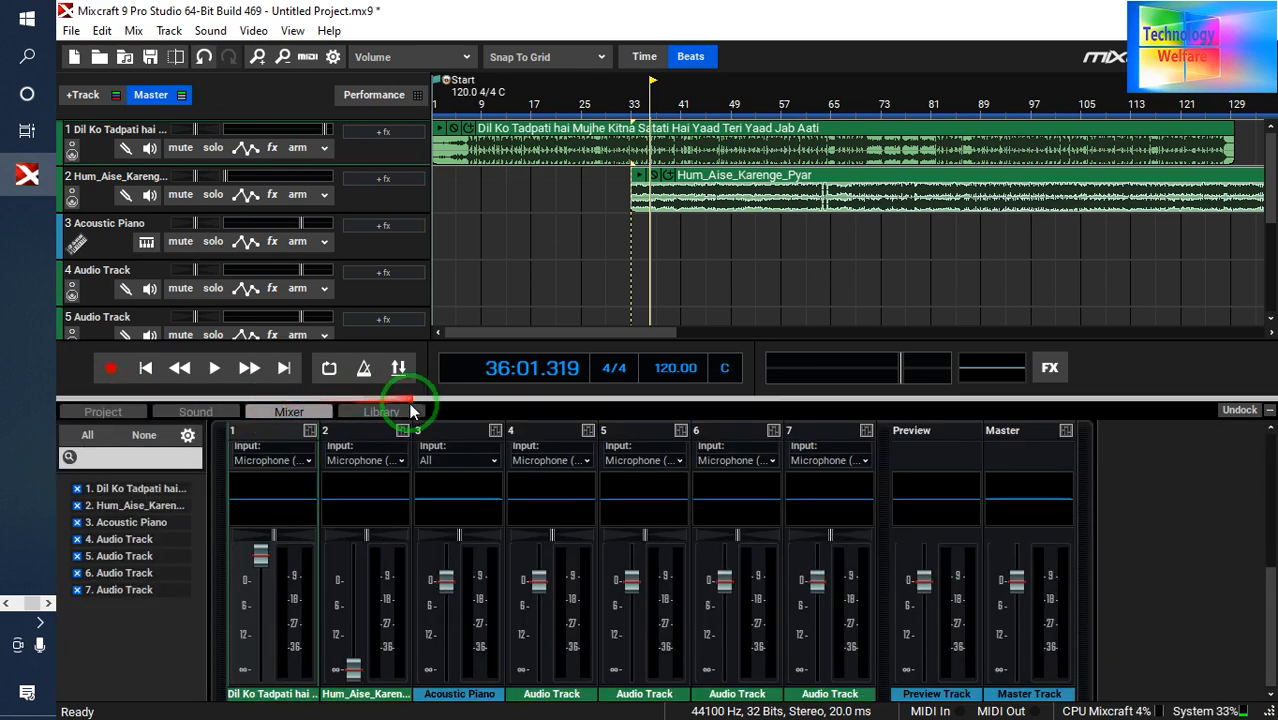
click(405, 411)
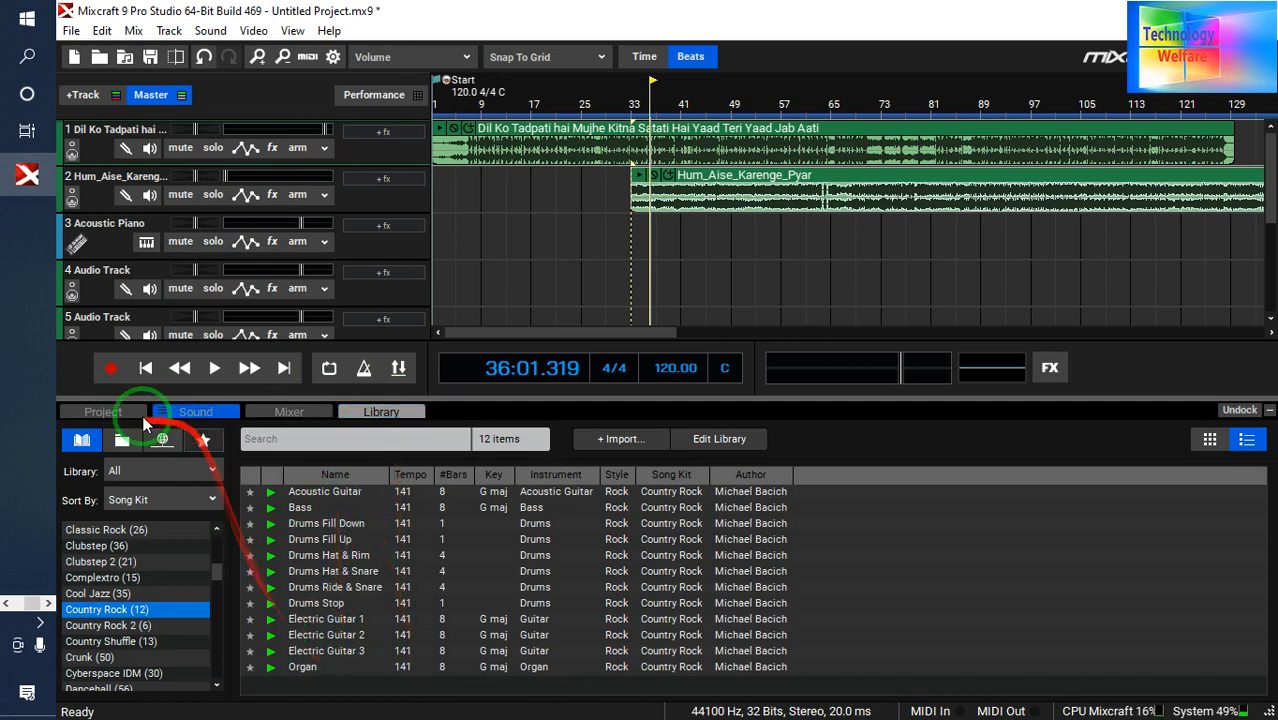
click(196, 411)
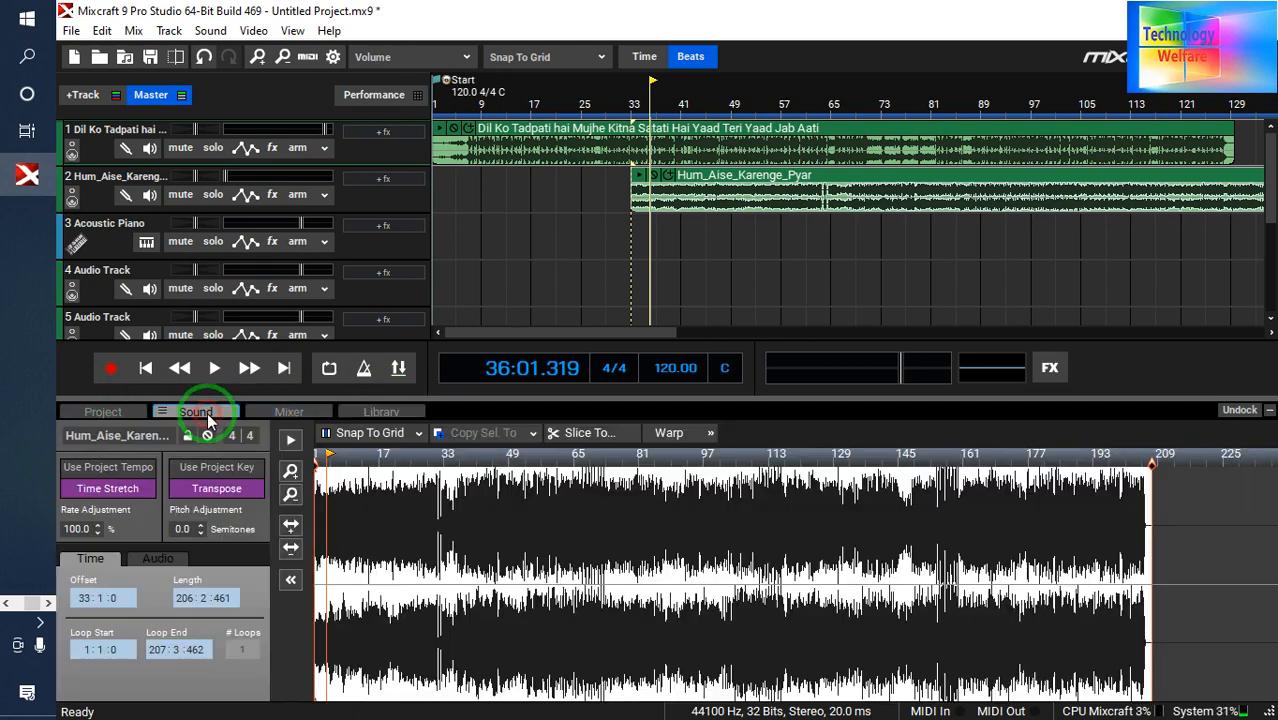
click(288, 411)
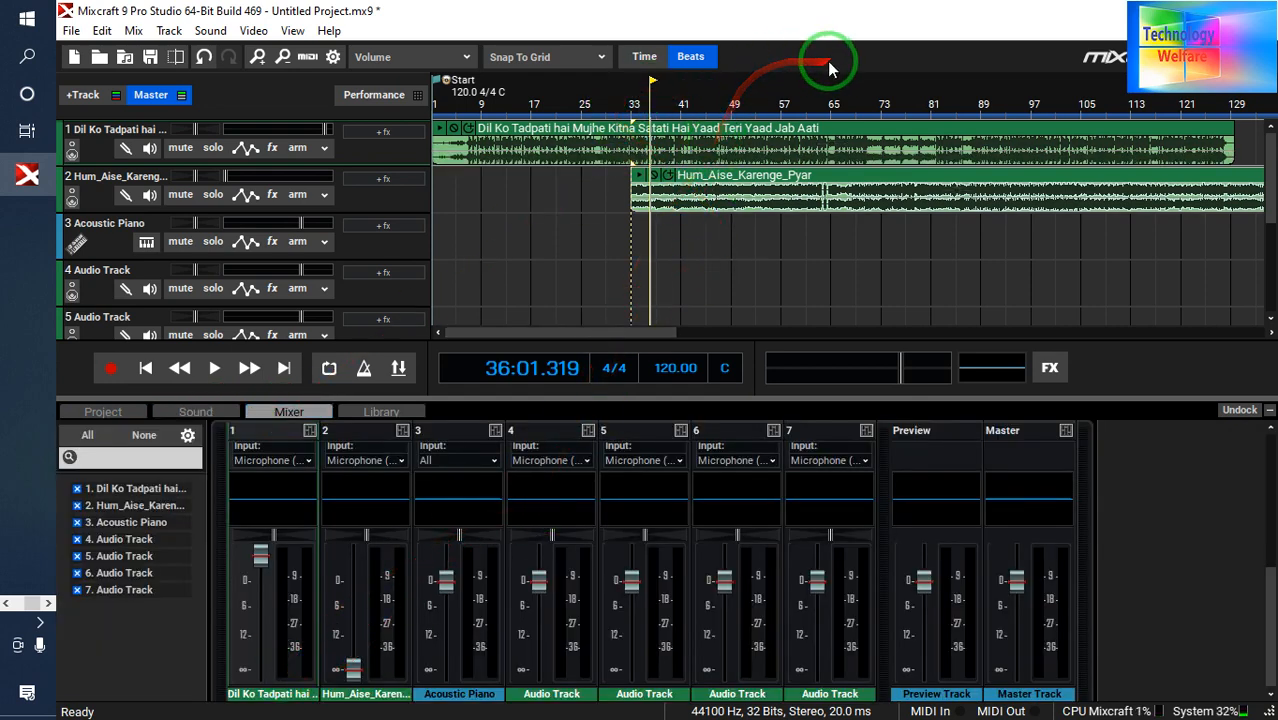
click(771, 181)
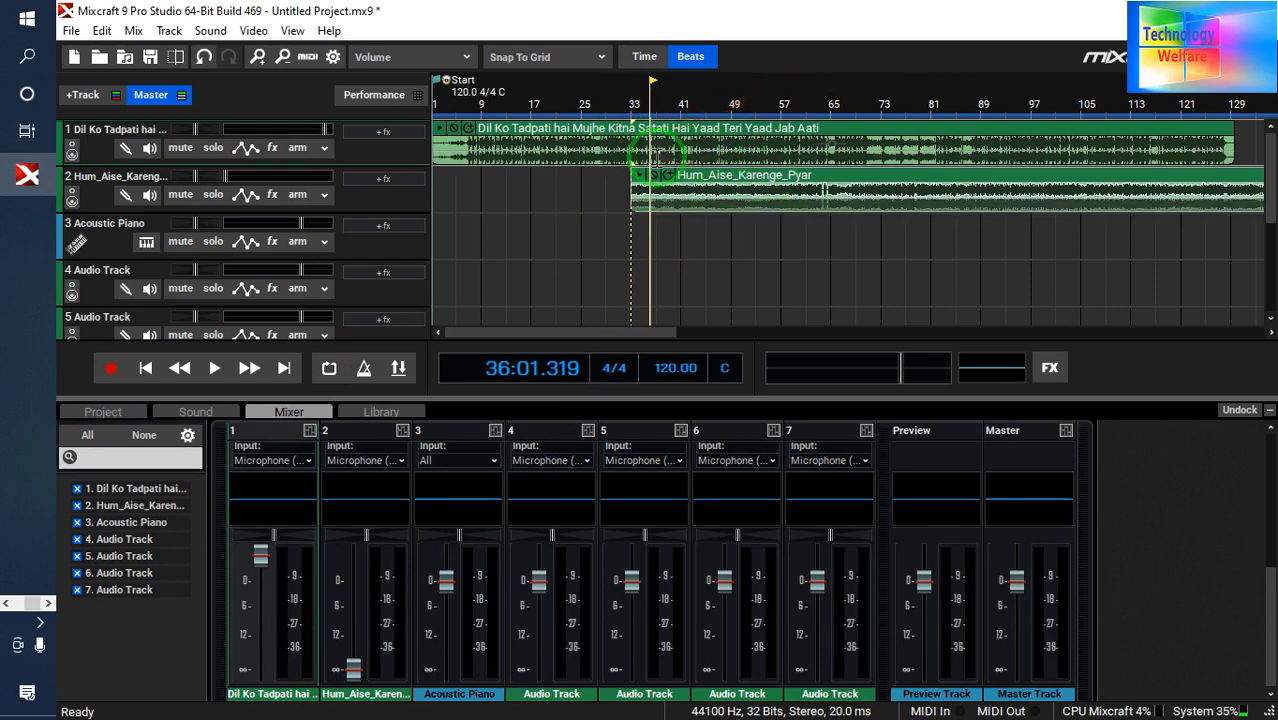
Add the Acoustica Pro Studio Reverb effect to the first track and choose its Large Hall preset
mouse_move(453, 131)
mouse_down()
mouse_move(820, 146)
mouse_move(577, 157)
mouse_move(257, 128)
mouse_move(364, 141)
mouse_up()
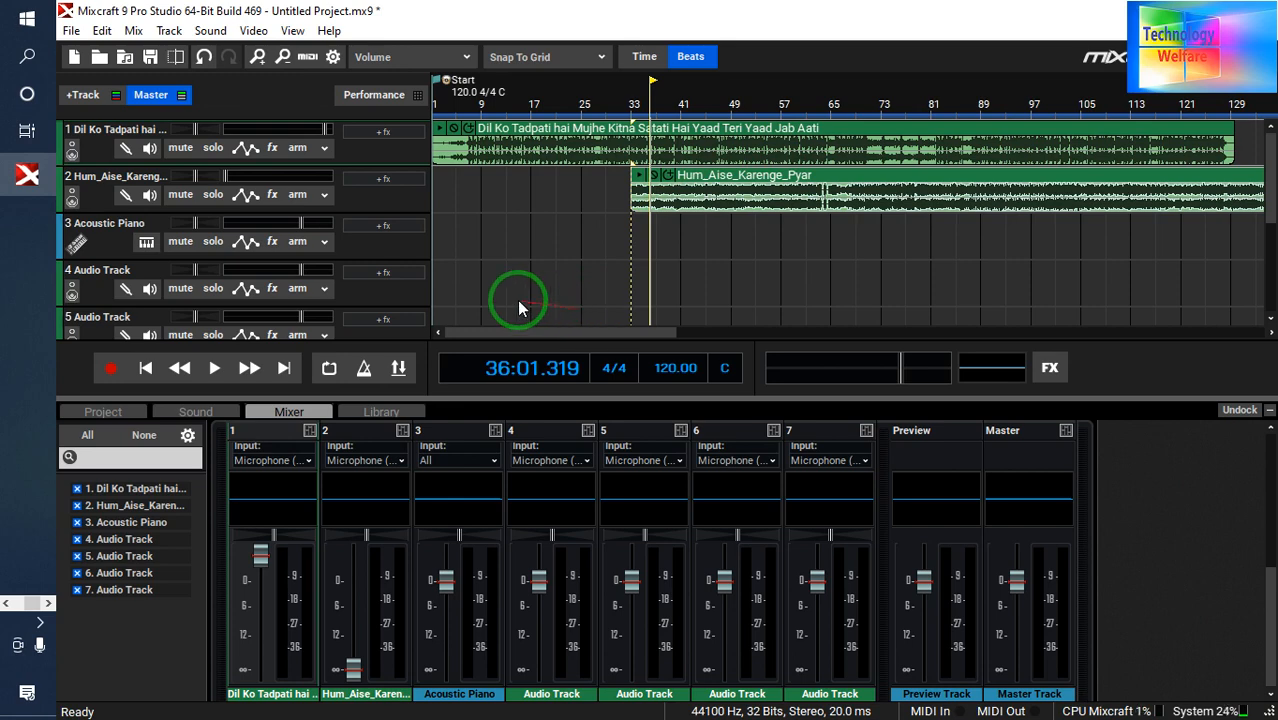
click(377, 132)
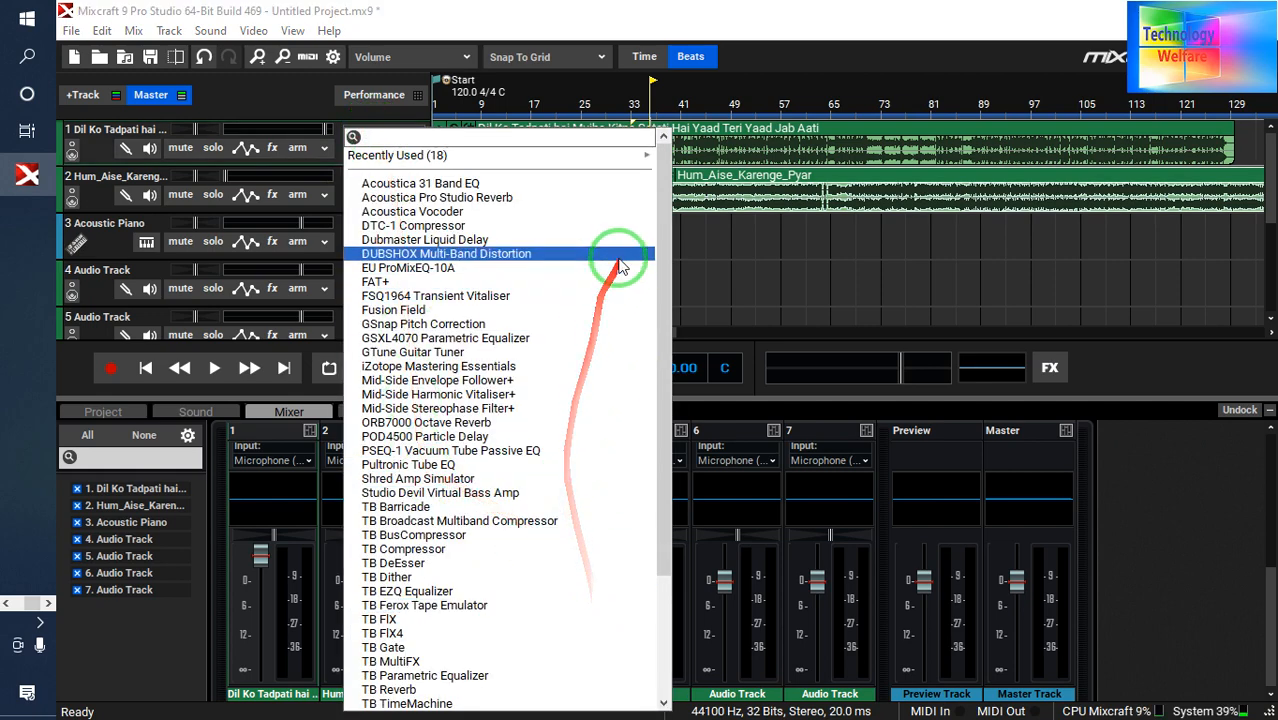
mouse_move(659, 223)
mouse_down()
mouse_move(660, 462)
mouse_move(645, 217)
mouse_up()
click(435, 212)
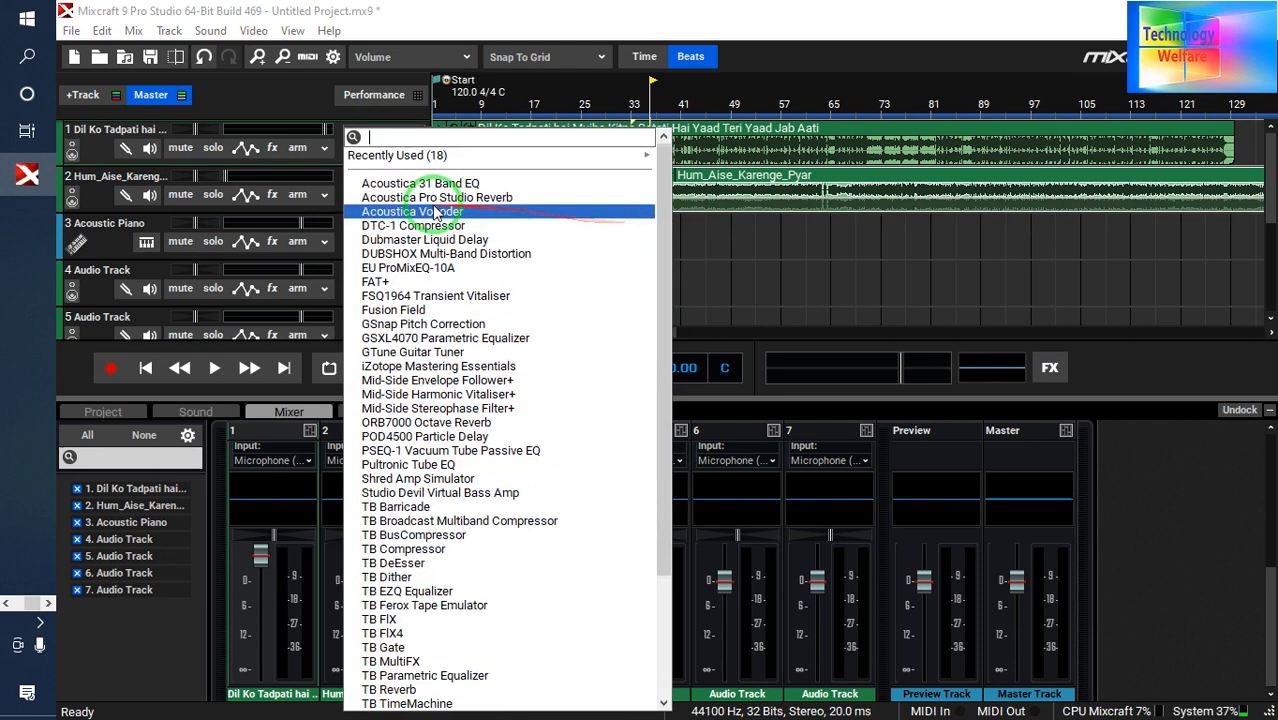
click(486, 198)
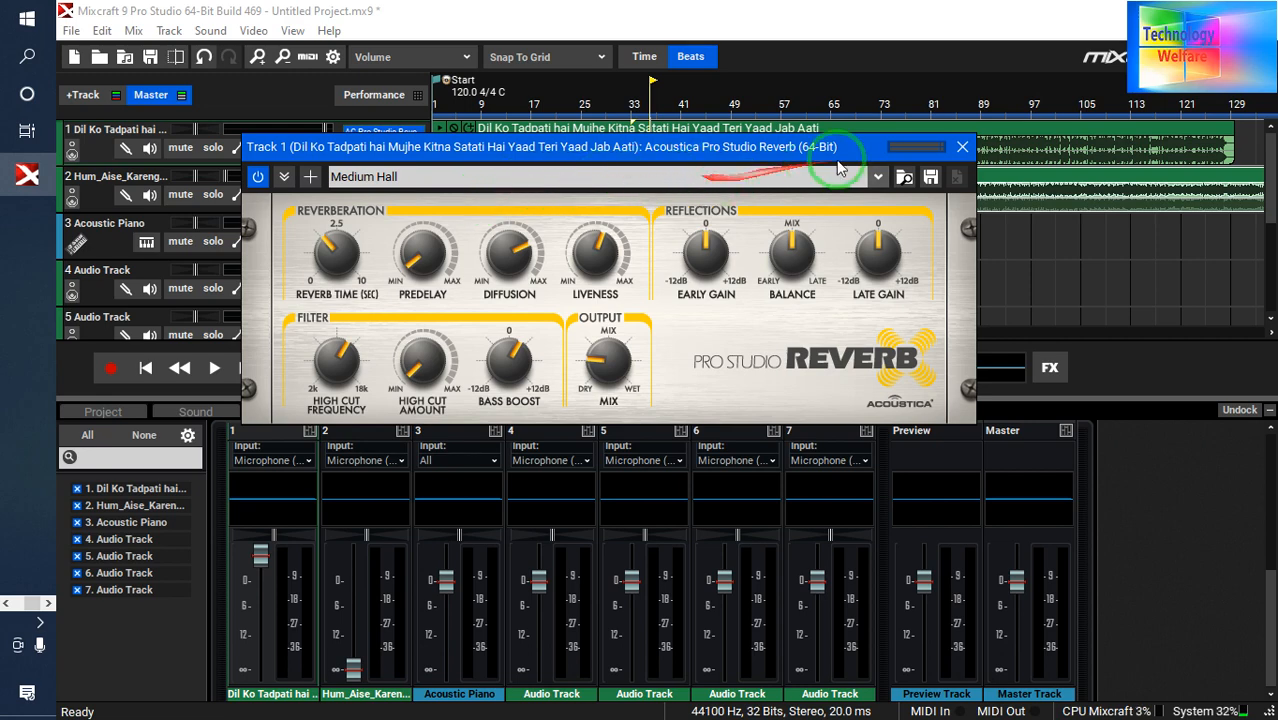
click(876, 178)
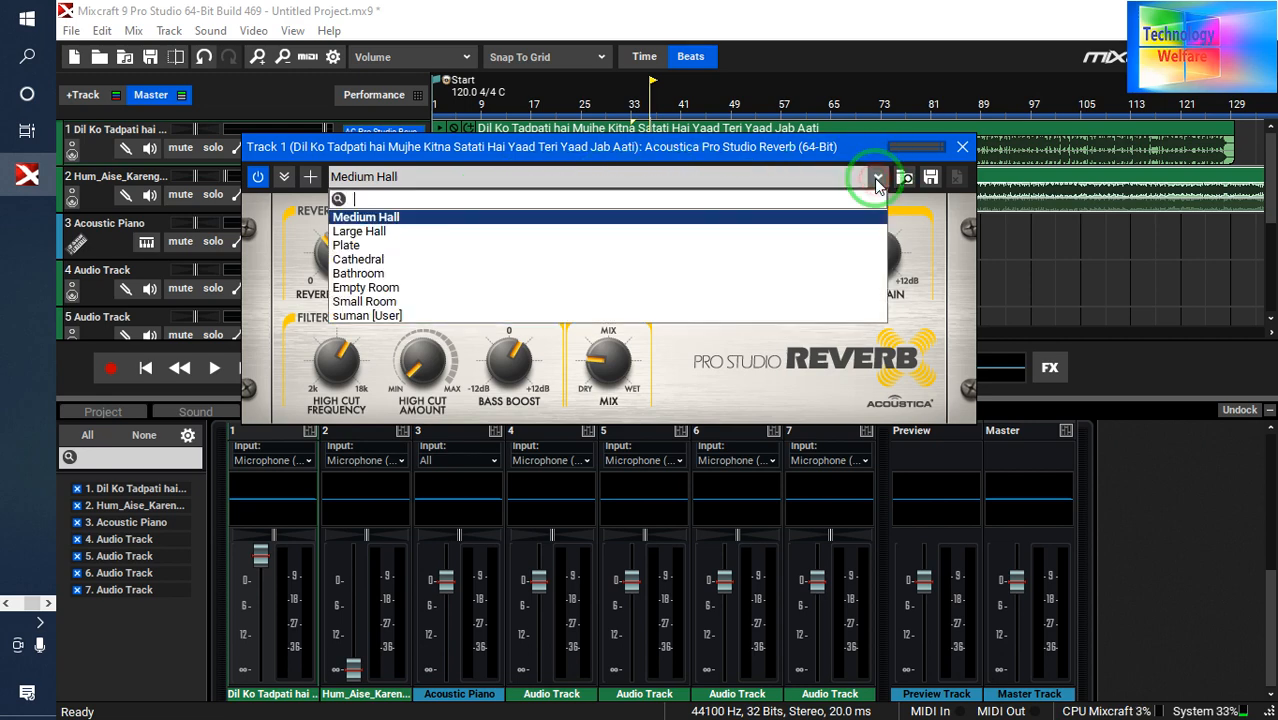
click(430, 236)
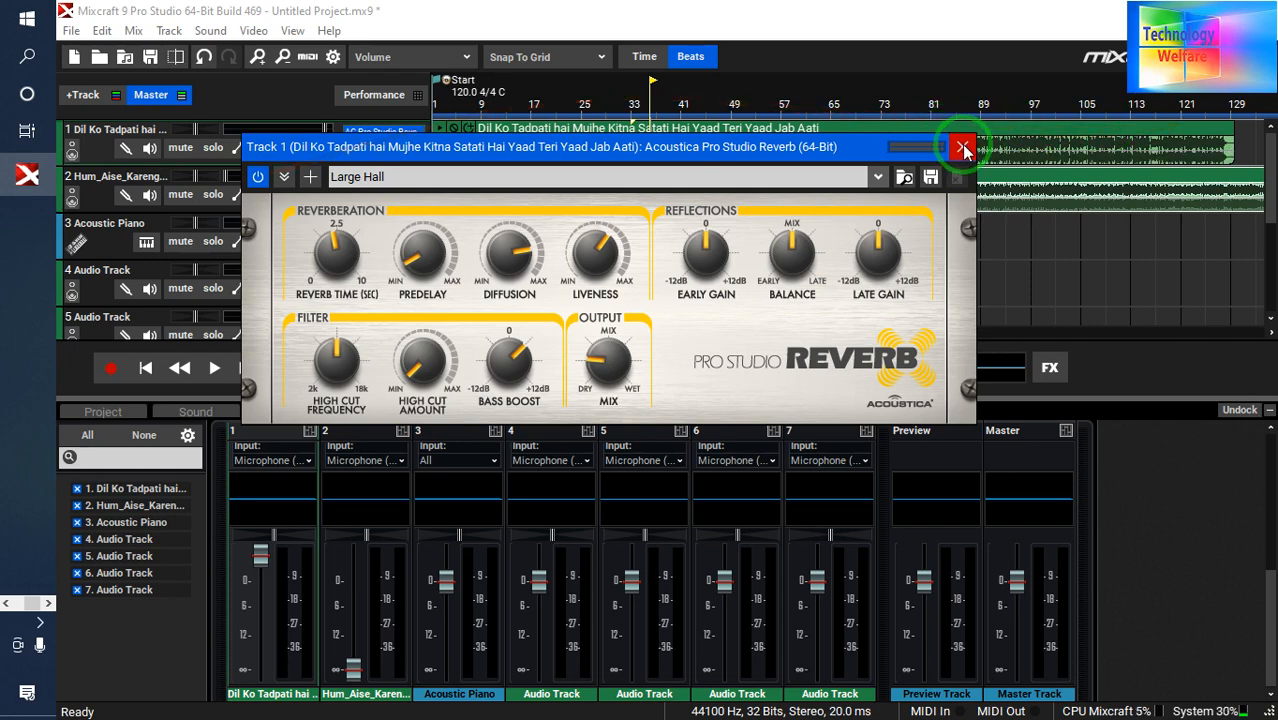
Audition the first track's reverb briefly, switch the effect off for comparison, and close its window
key(space)
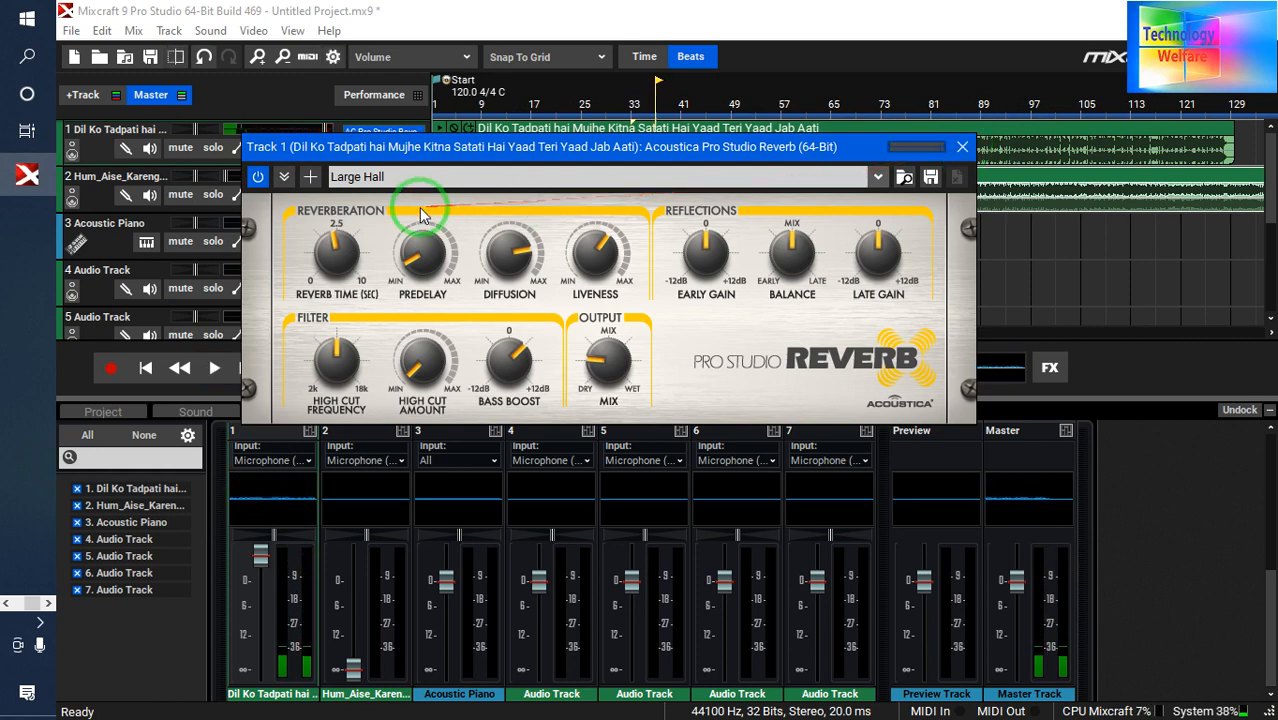
click(257, 178)
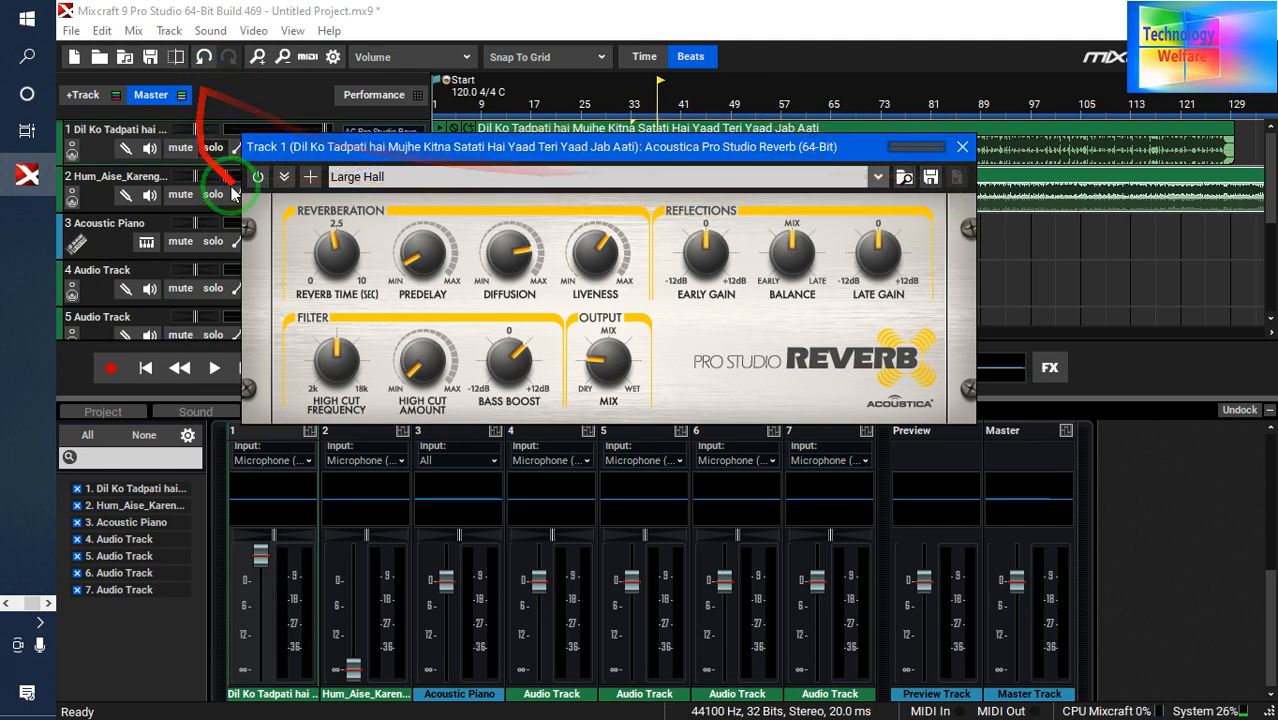
click(960, 148)
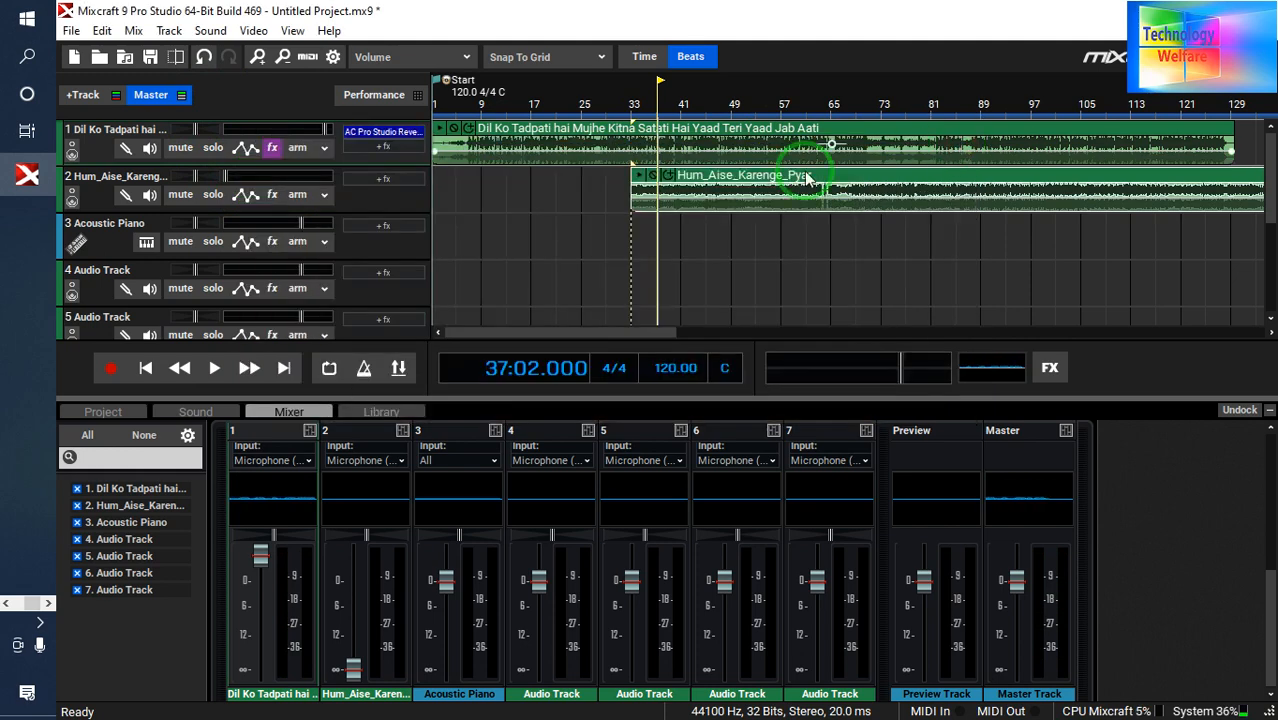
Examine the options of the first track's reverb effect and the editing commands available for the first track's clip
right_click(385, 141)
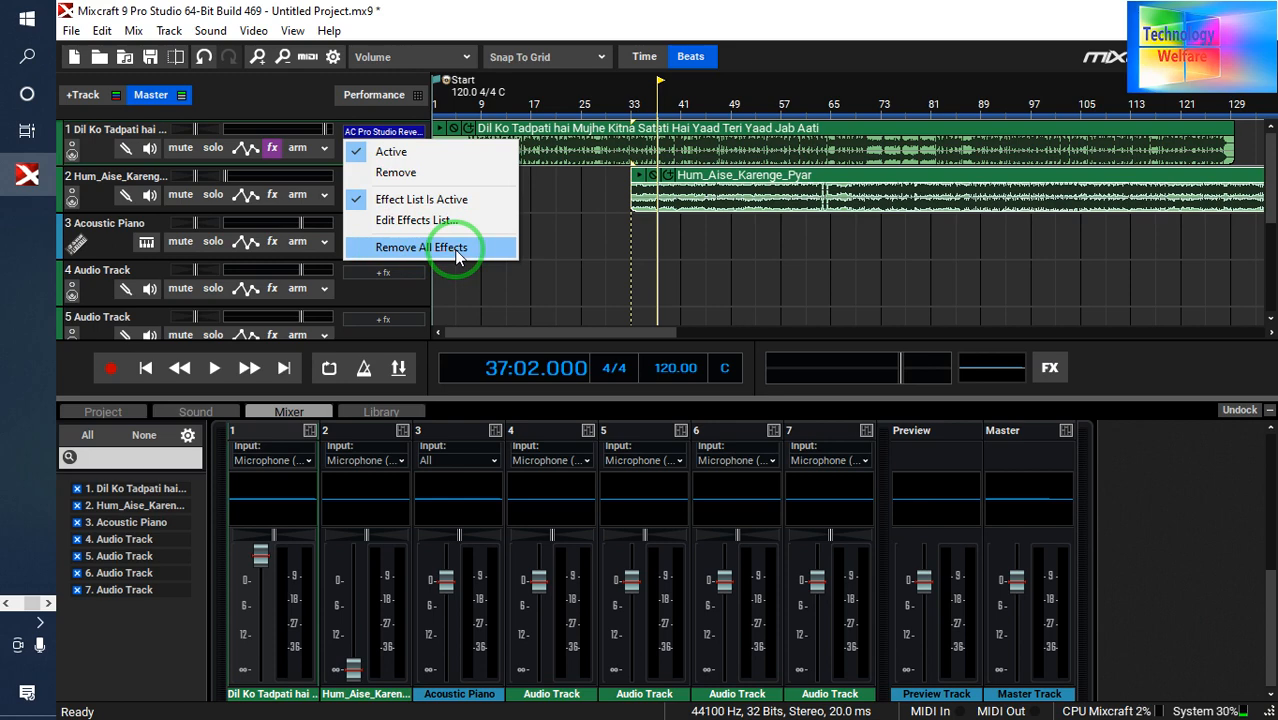
click(378, 256)
click(561, 266)
click(561, 268)
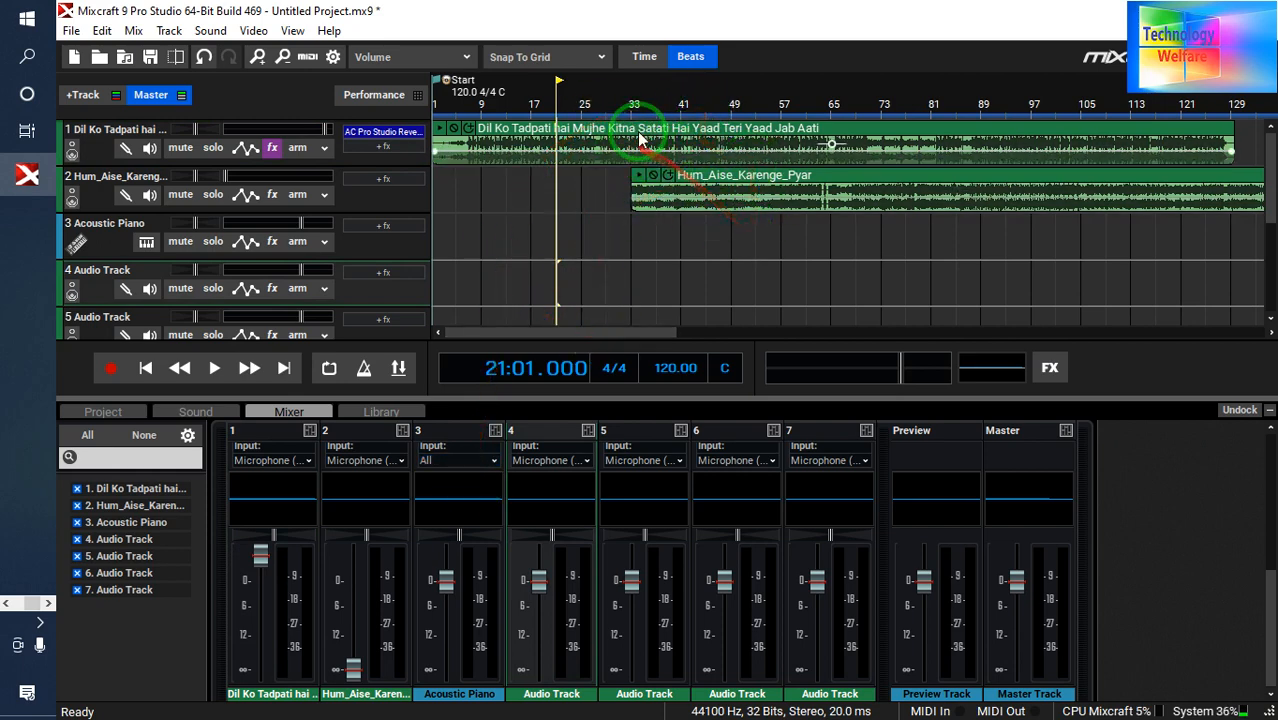
right_click(727, 153)
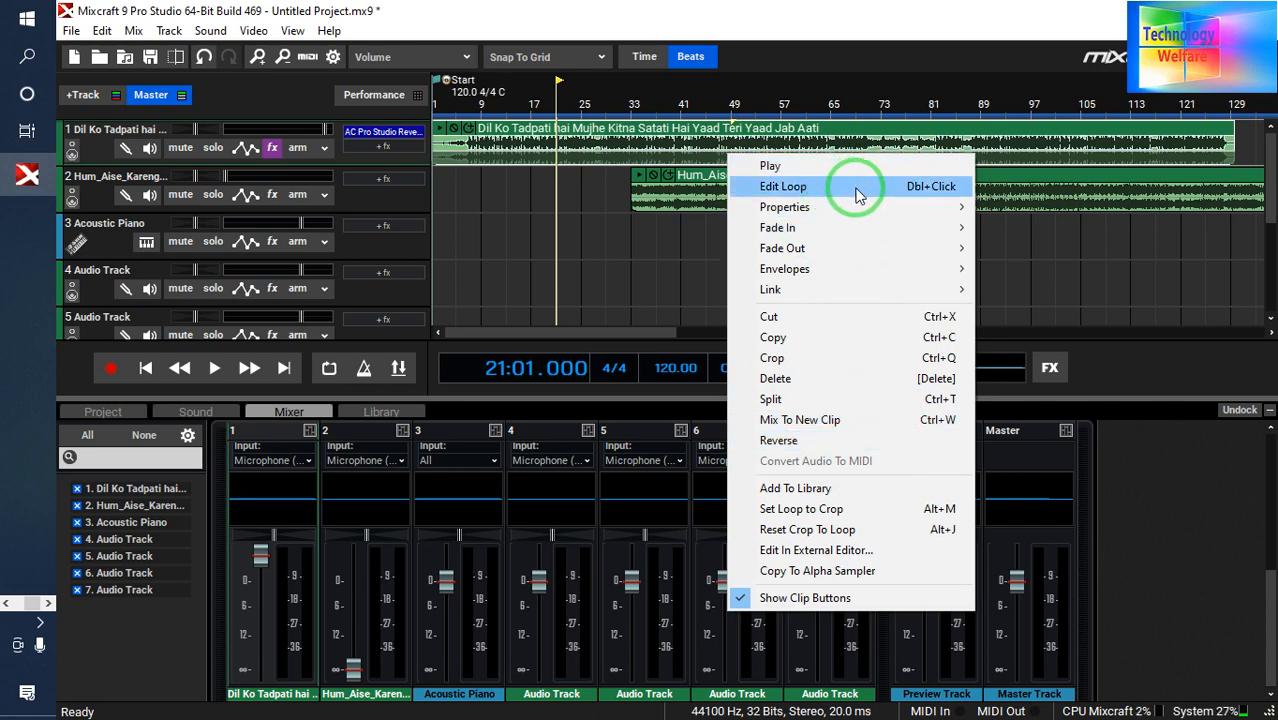
mouse_move(818, 228)
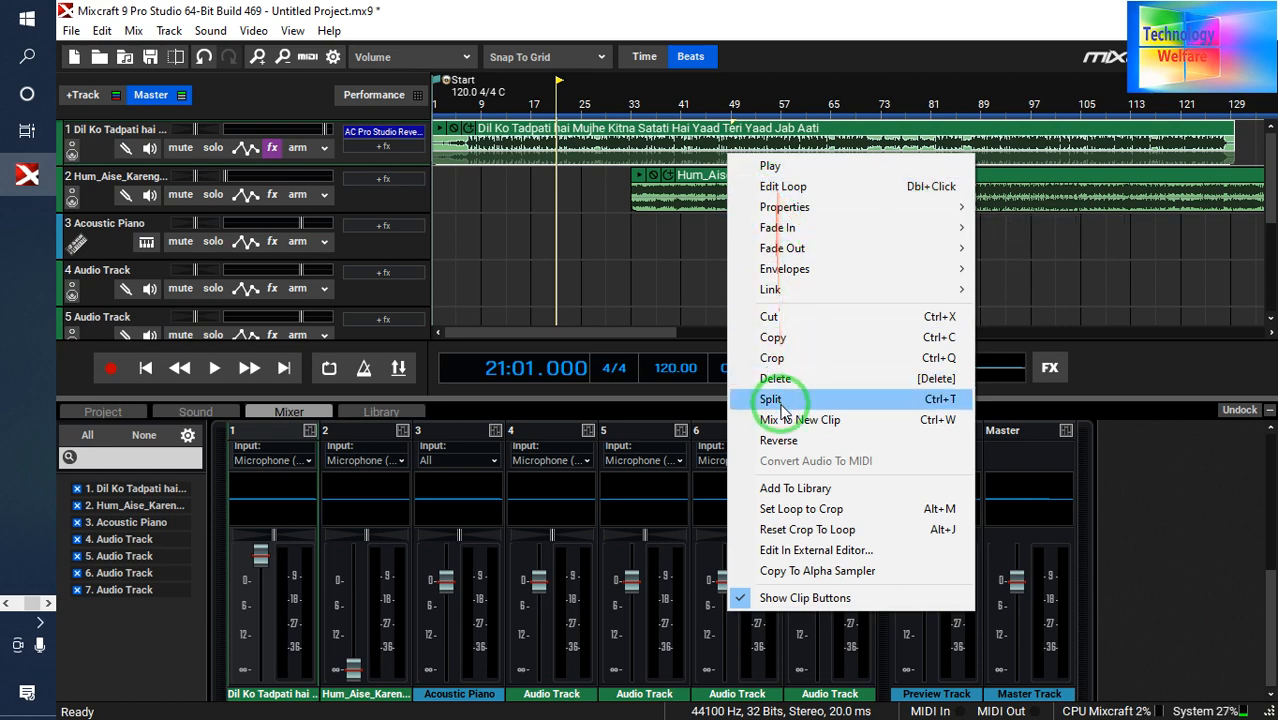
click(636, 319)
Turn punch-in at measure 33 on and off again, lowering the start of the second clip's volume envelope in between
click(636, 319)
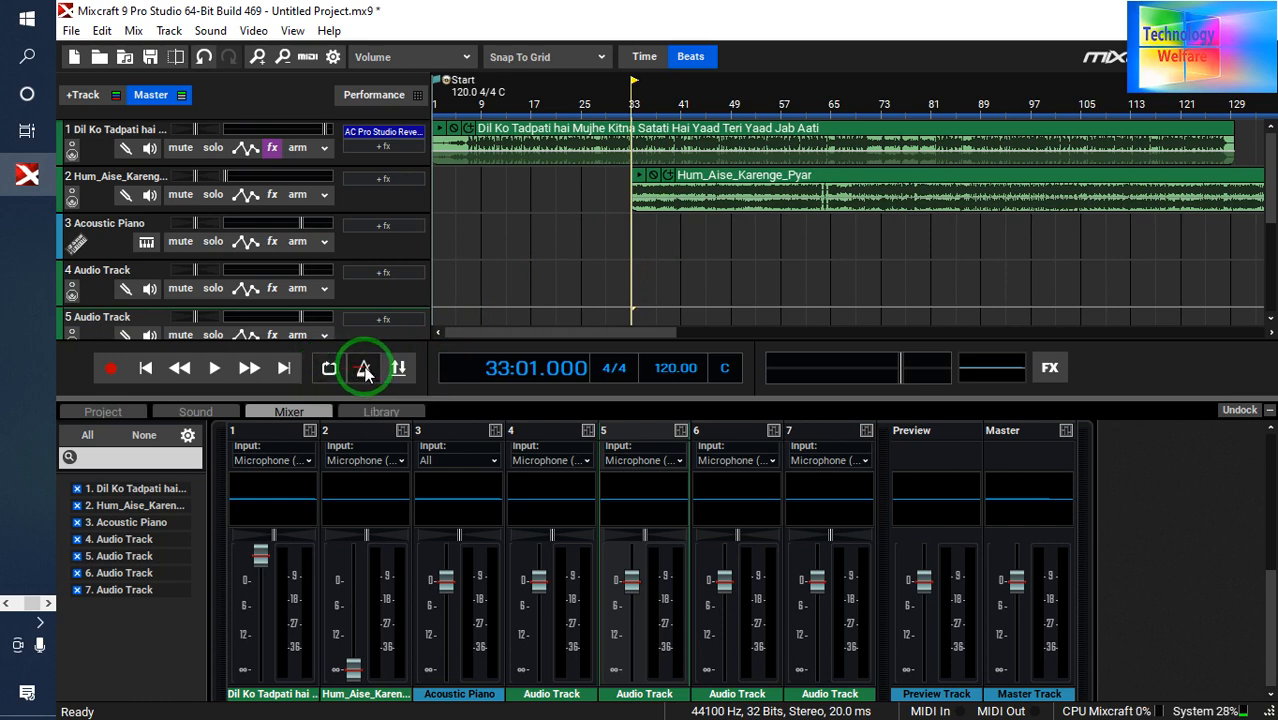
click(396, 368)
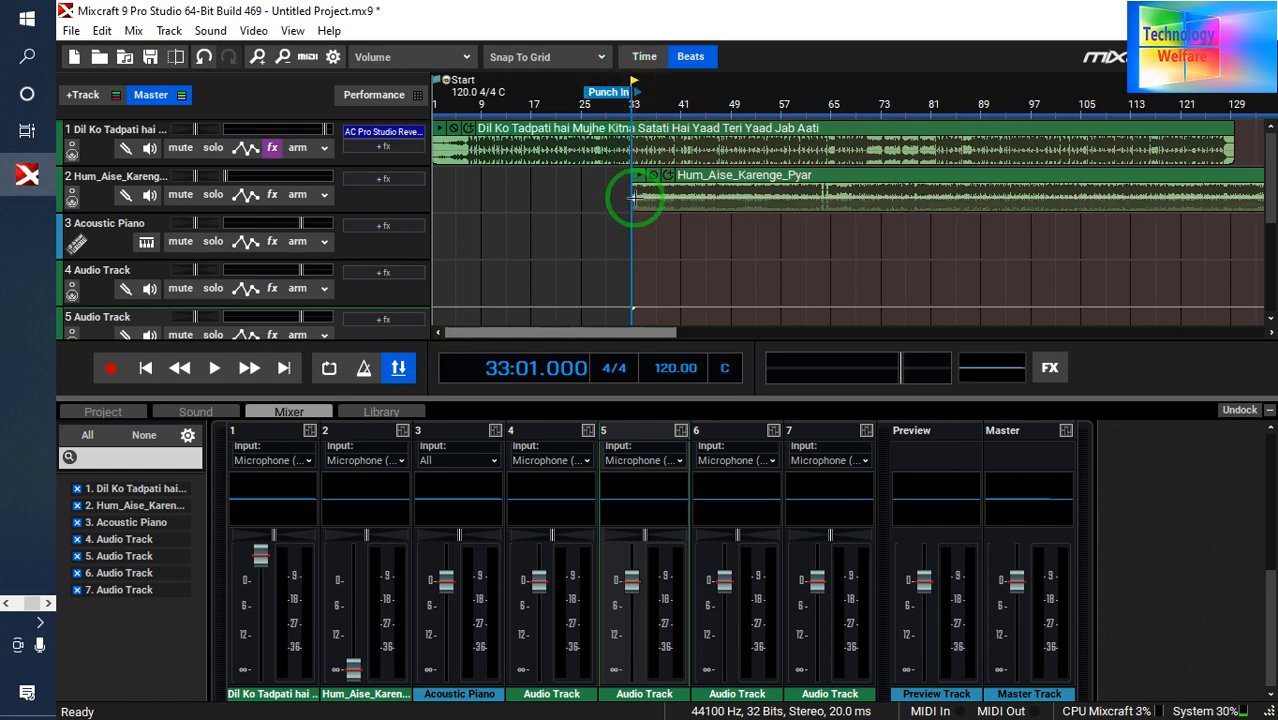
drag(634, 199, 779, 230)
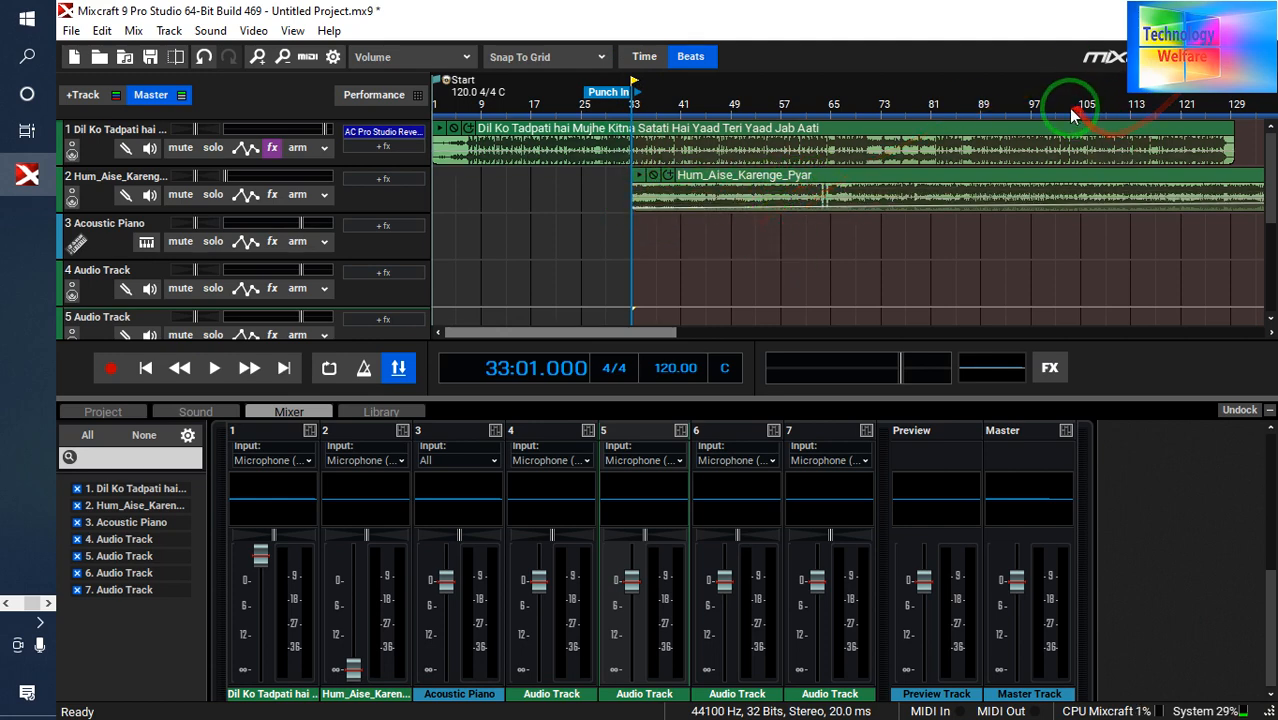
click(397, 366)
click(398, 364)
click(398, 362)
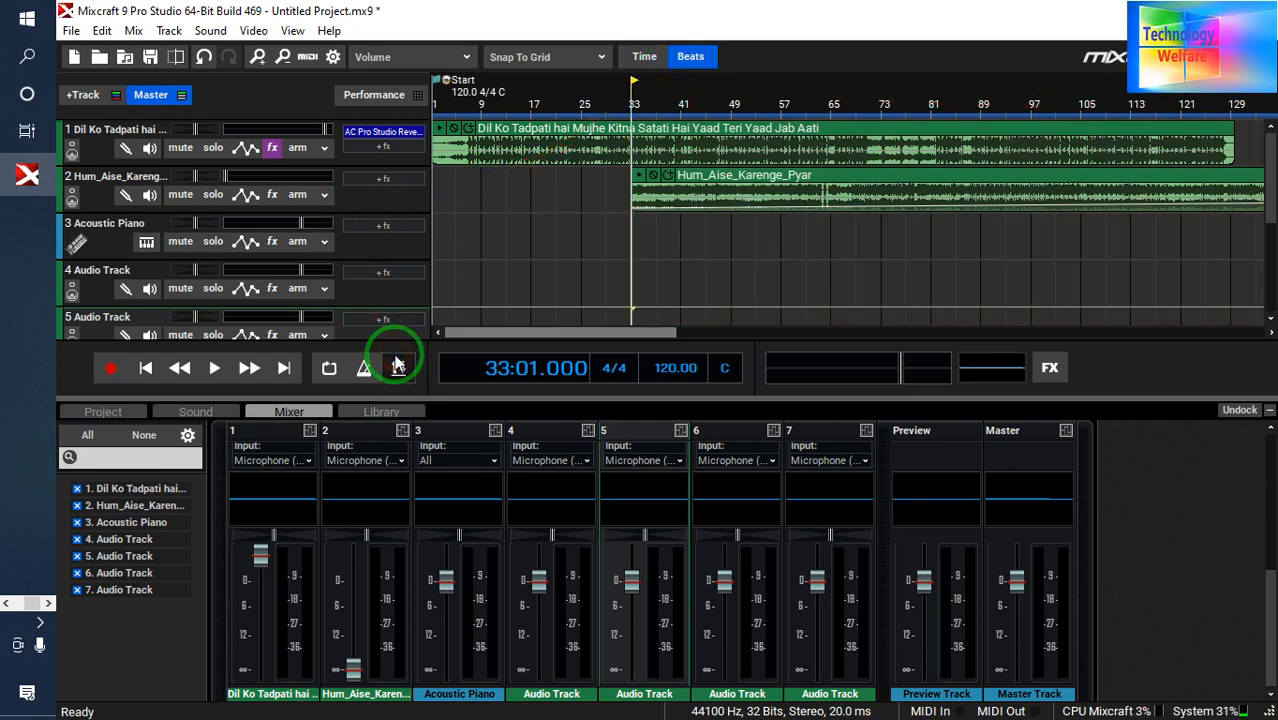
Try to lower the second clip's volume envelope at about measure 84
click(530, 230)
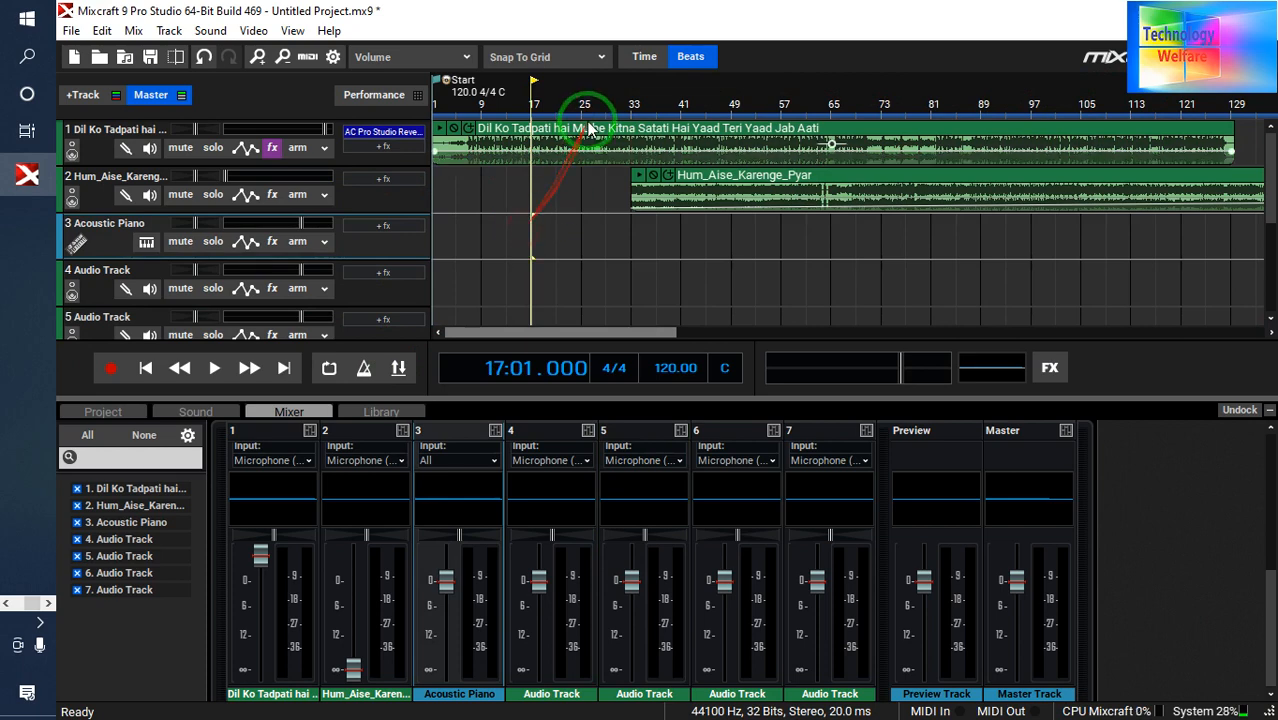
click(559, 191)
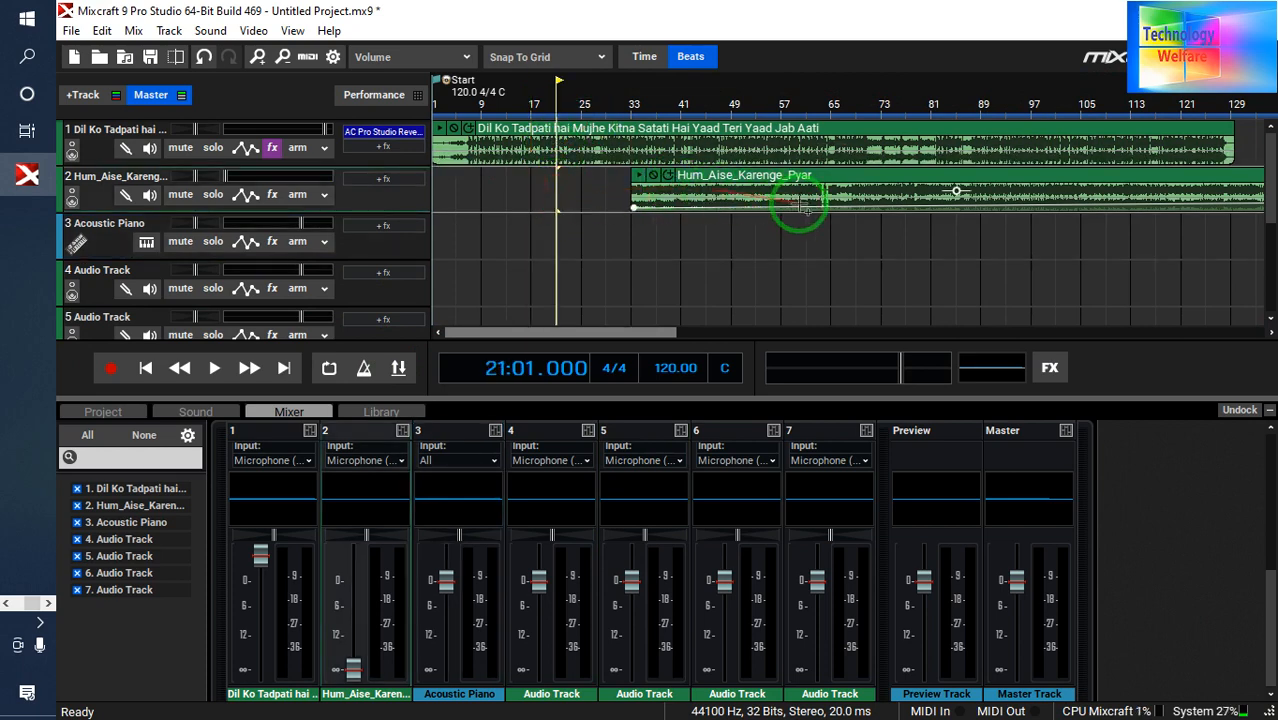
drag(957, 192, 961, 234)
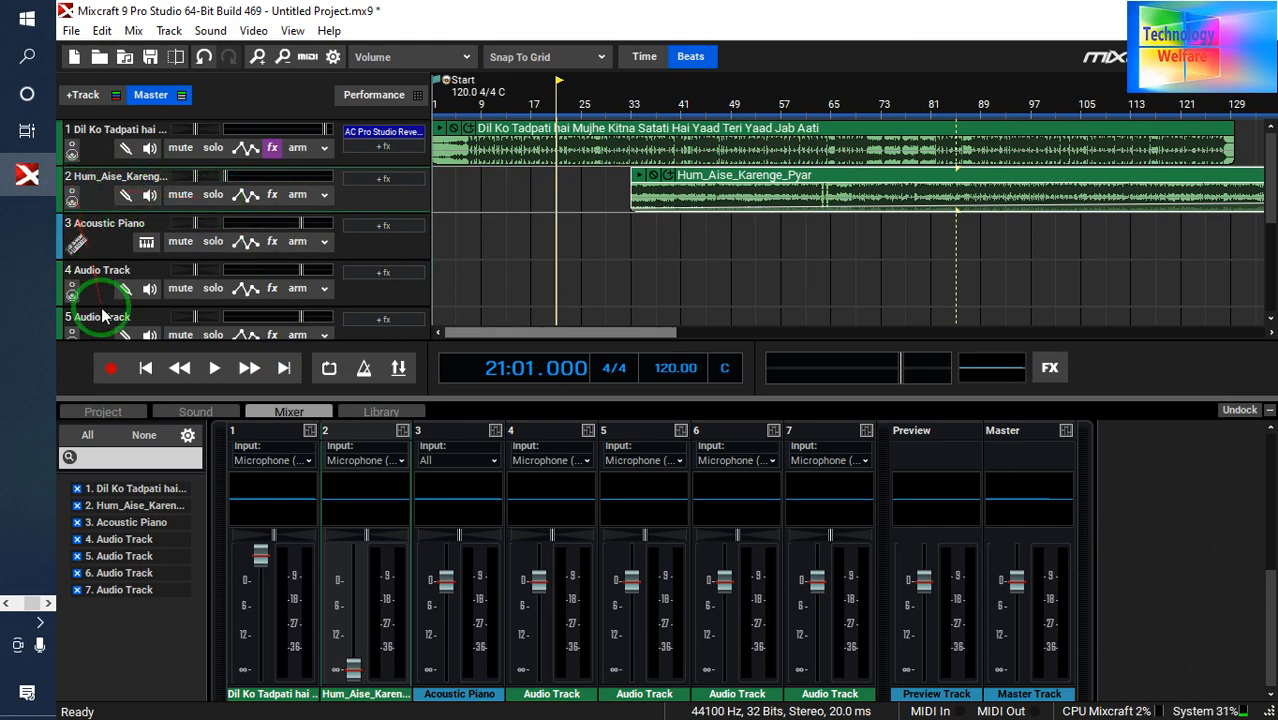
Add the Acoustica 31 Band EQ effect to the second track with the Vocal - Female 1 preset
click(400, 188)
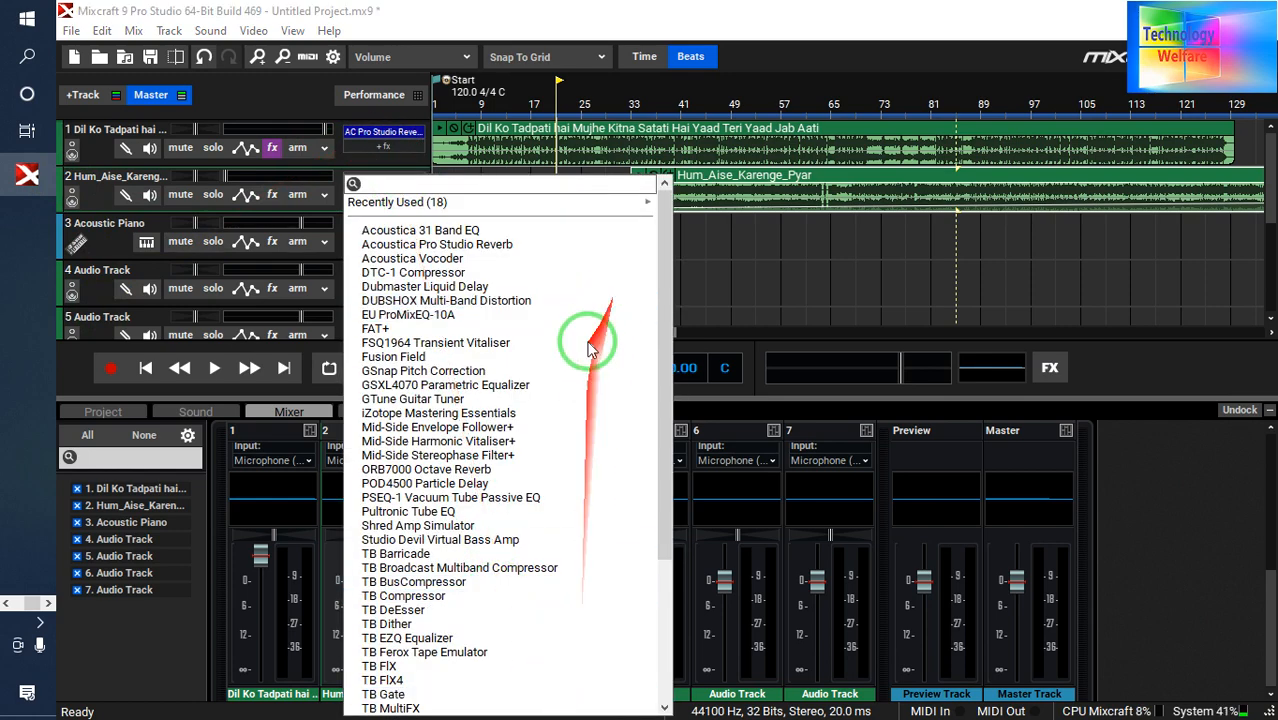
click(465, 232)
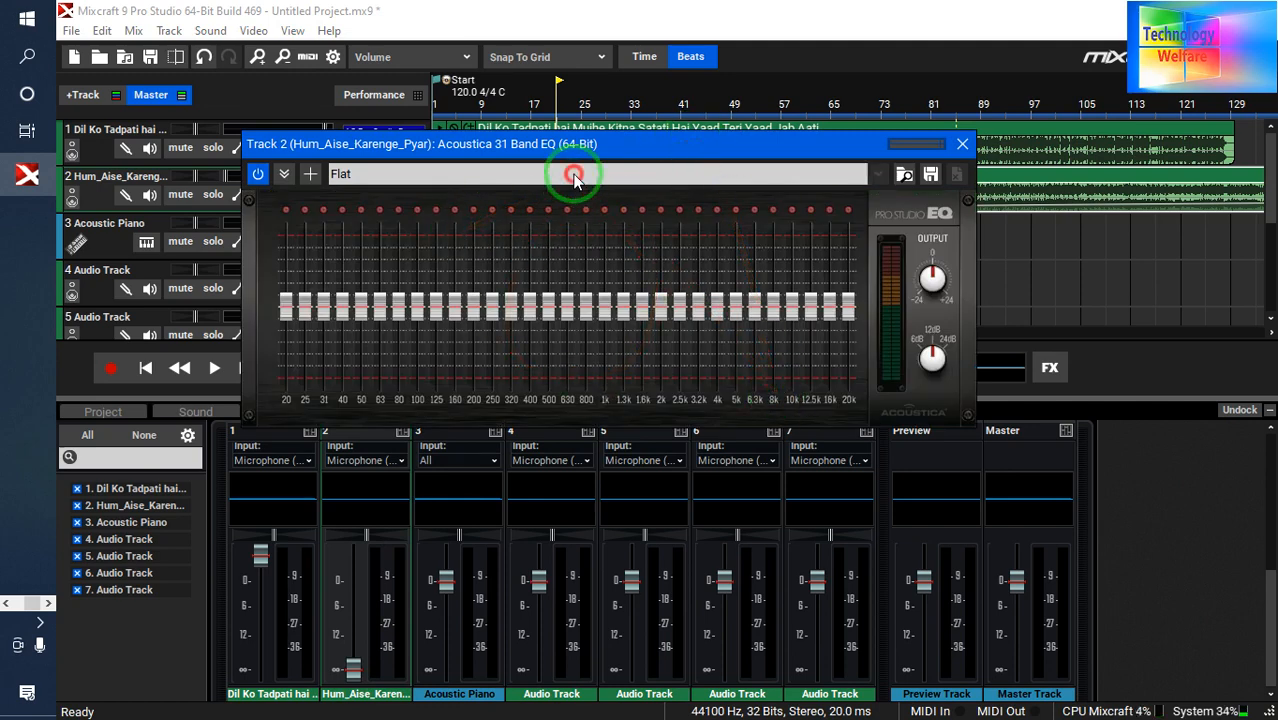
click(574, 175)
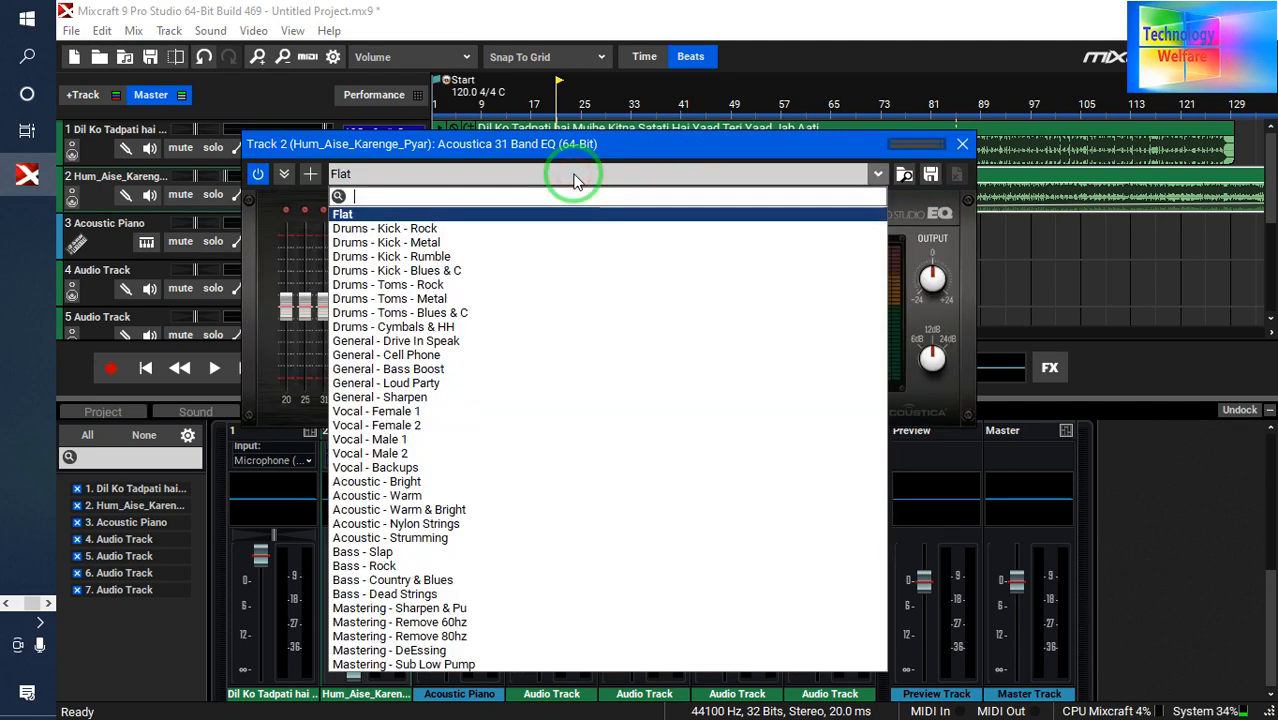
click(420, 412)
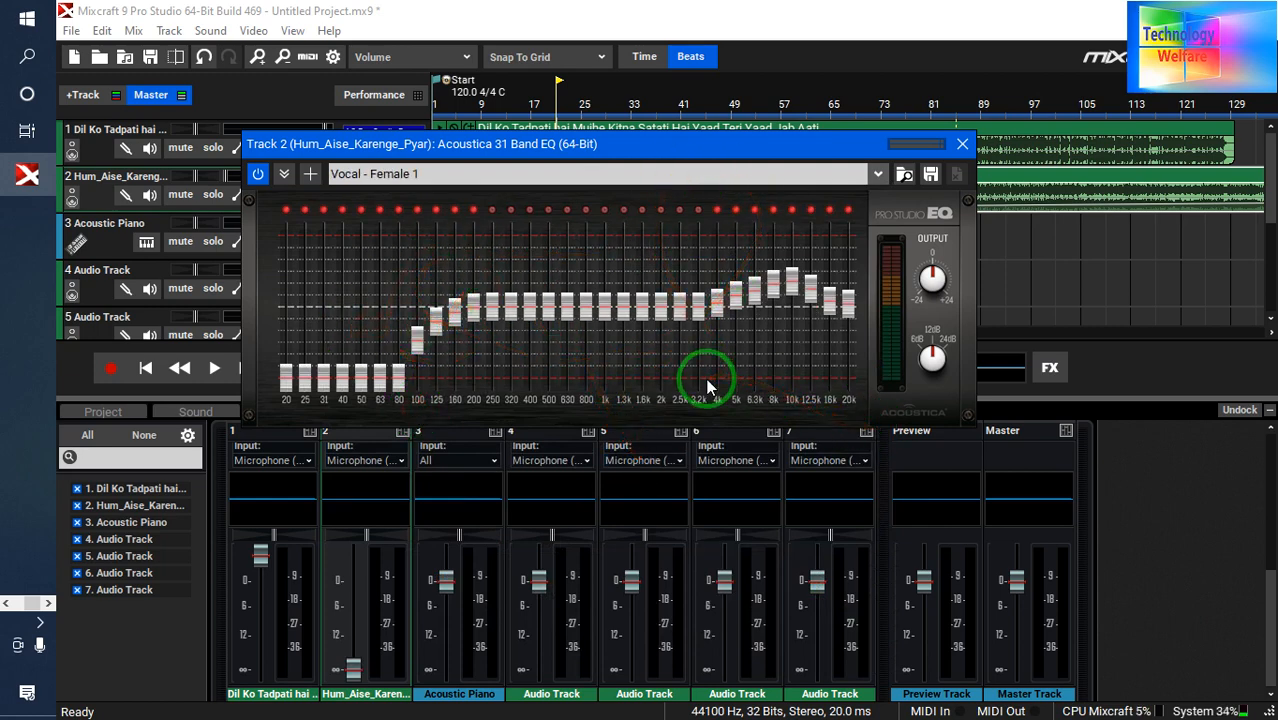
click(962, 144)
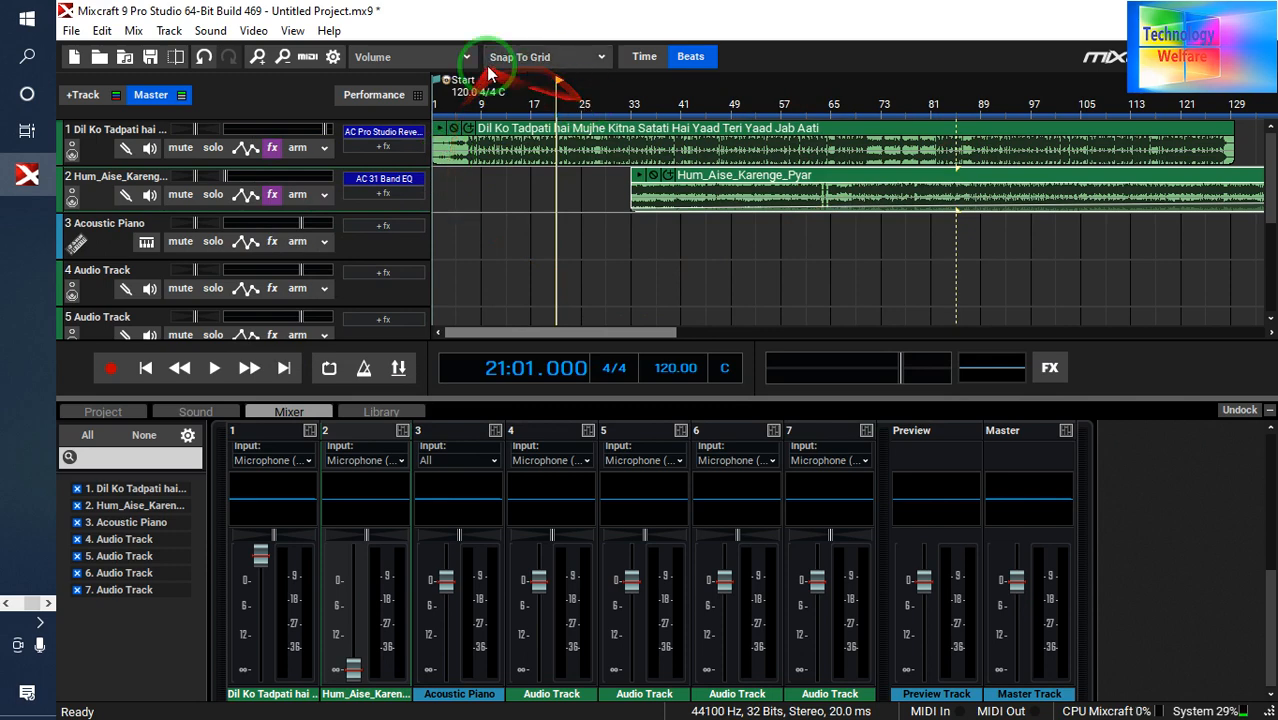
Split the Hum_Aise_Karenge_Pyar clip on the second track at measure 65
click(464, 58)
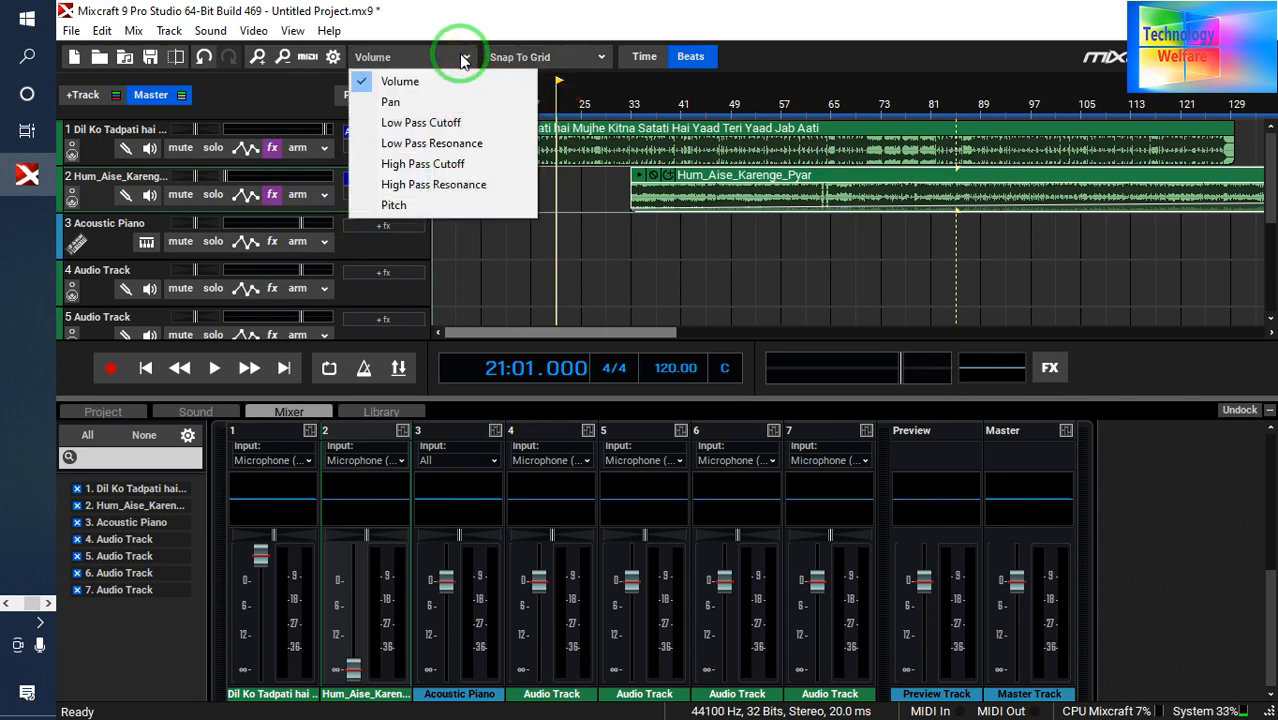
click(602, 244)
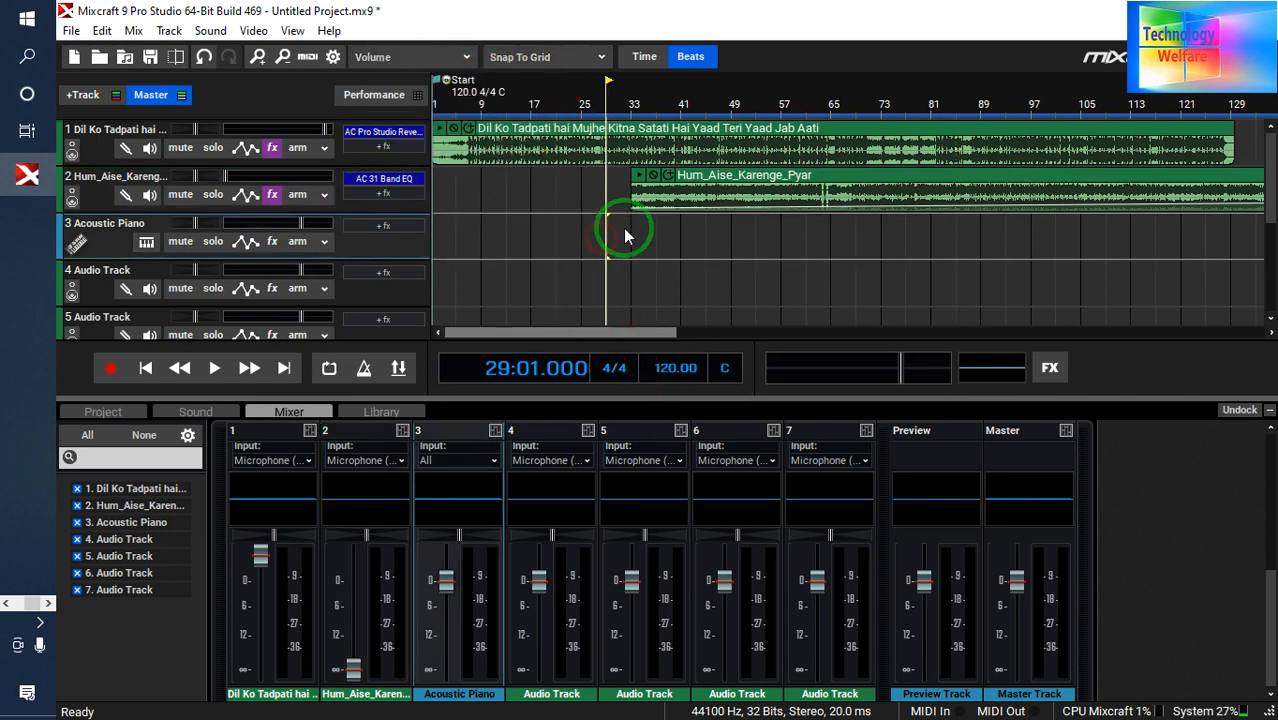
click(820, 187)
right_click(821, 189)
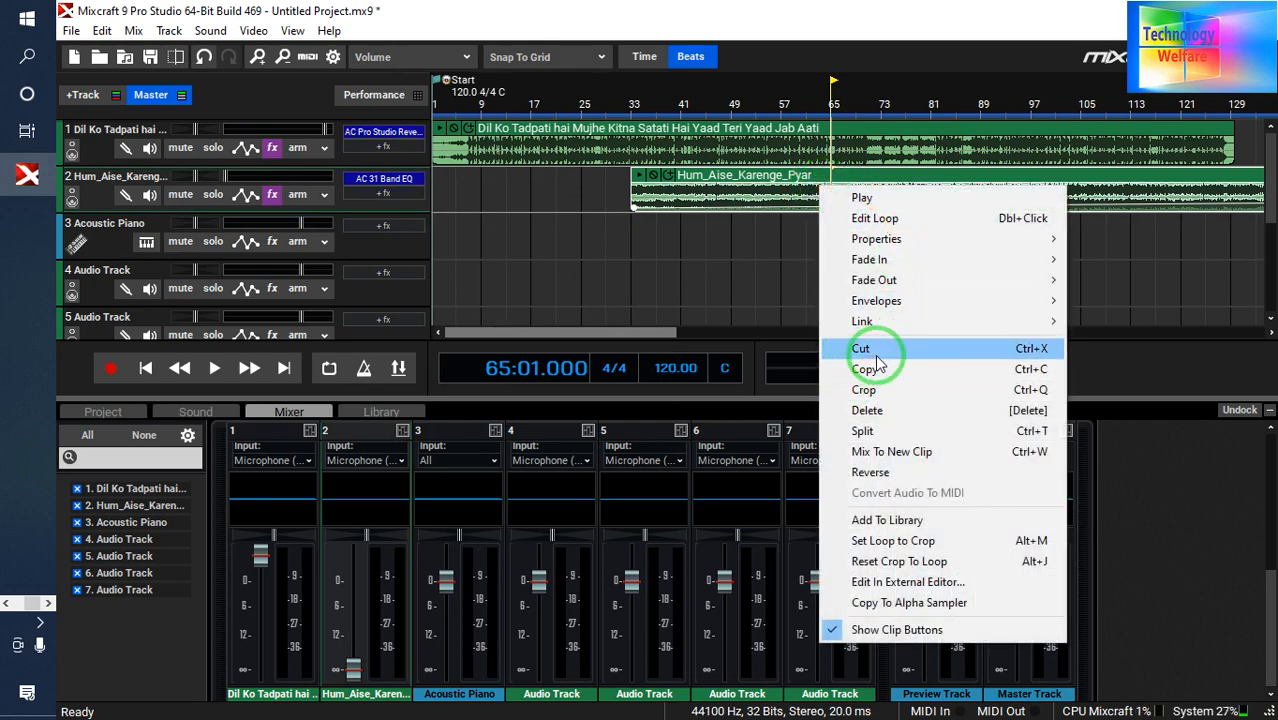
click(878, 432)
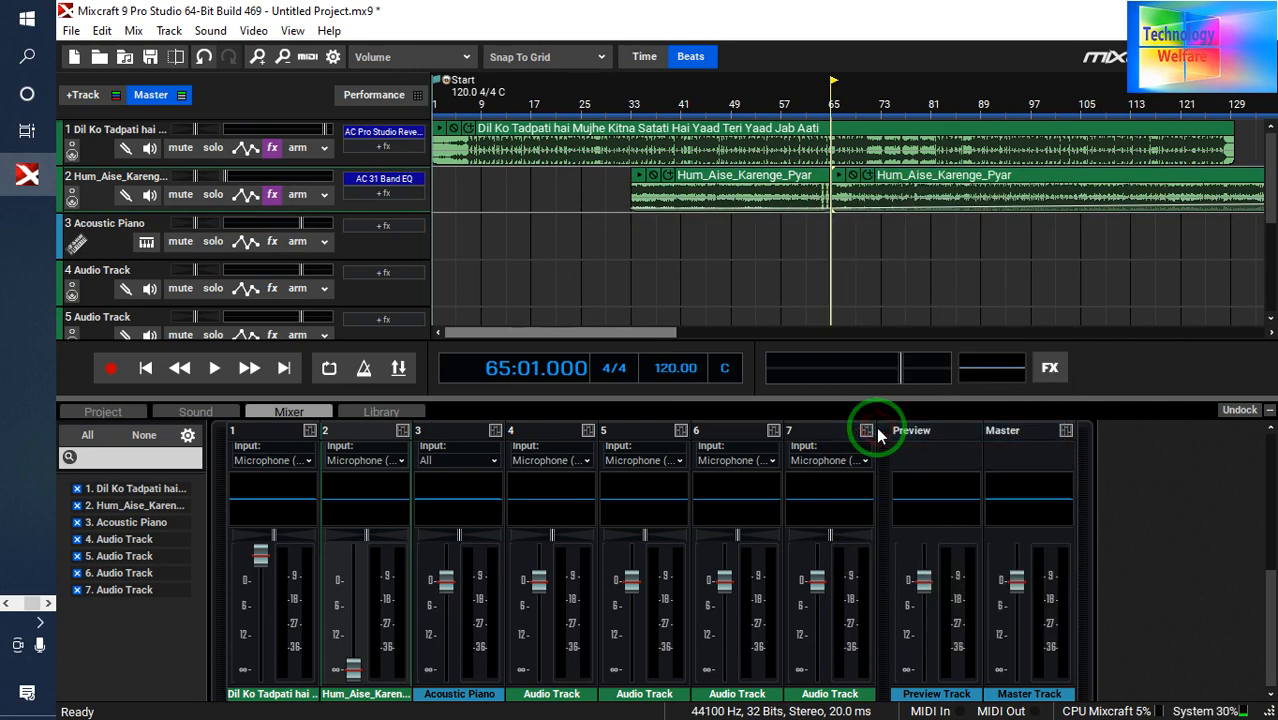
Delete the section from measure 57 to measure 65 of the second track's first clip
click(824, 198)
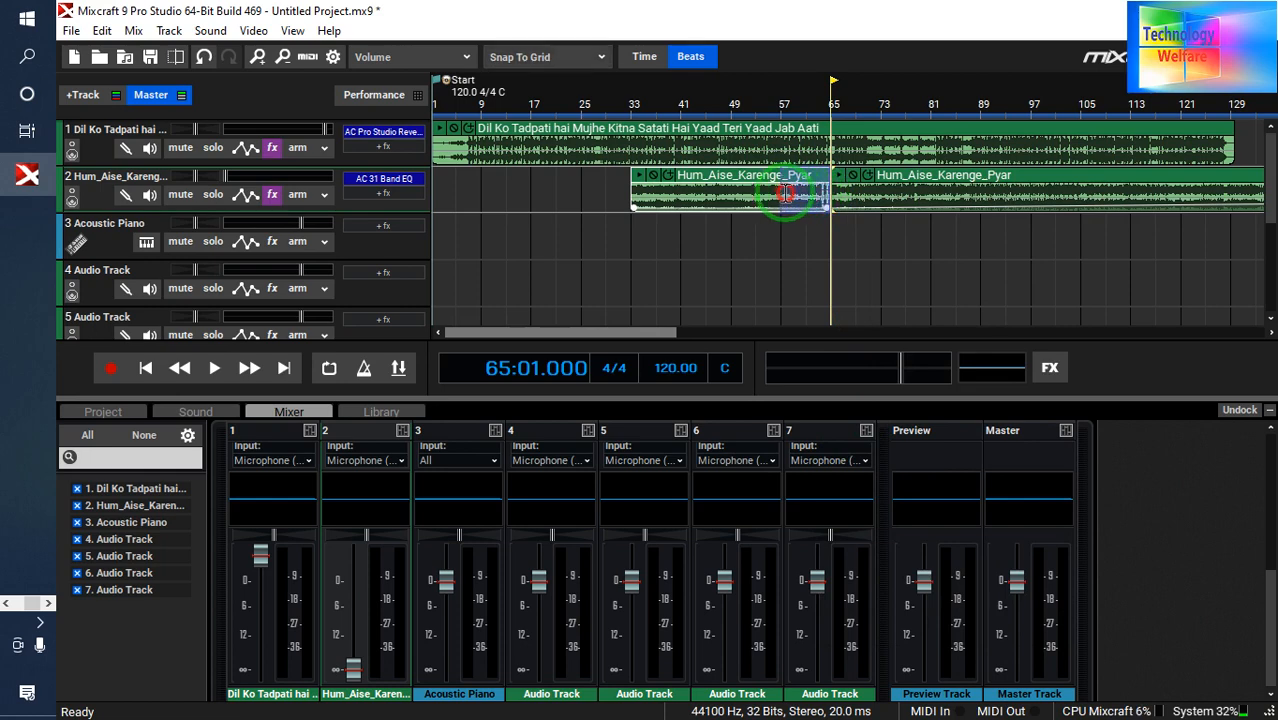
mouse_move(778, 194)
mouse_down()
mouse_move(662, 187)
mouse_move(782, 192)
mouse_up()
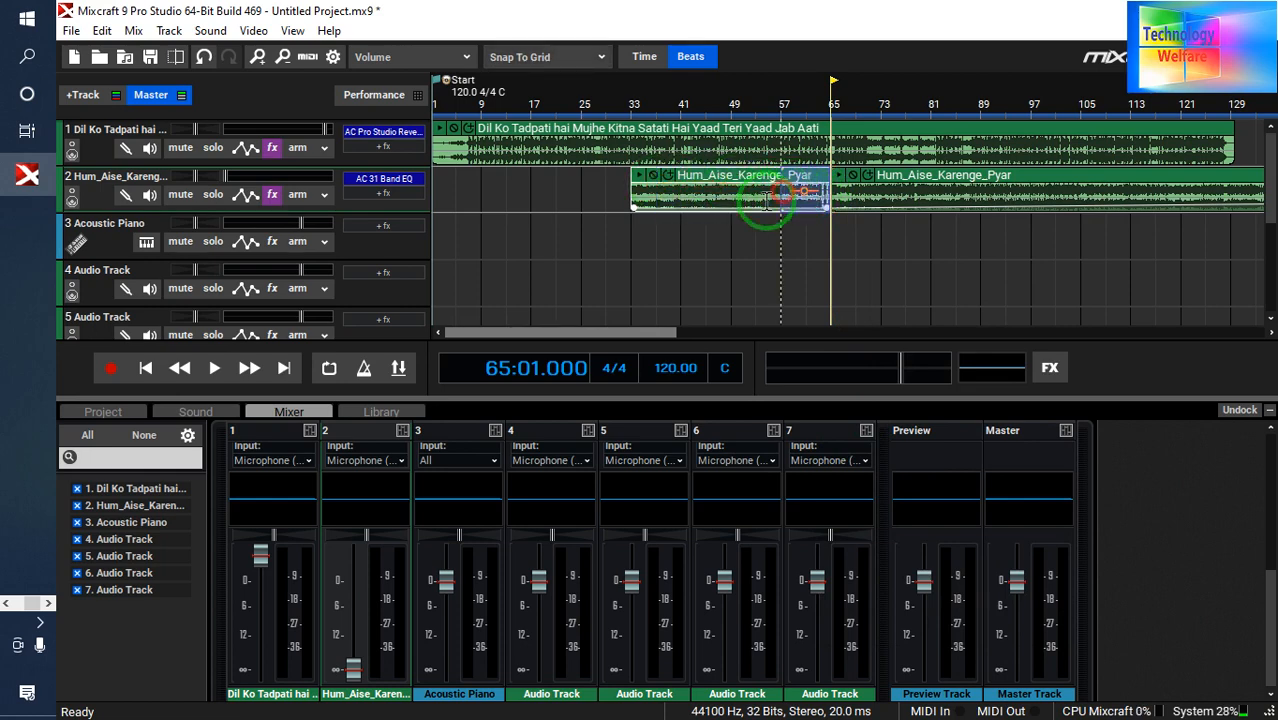
right_click(797, 198)
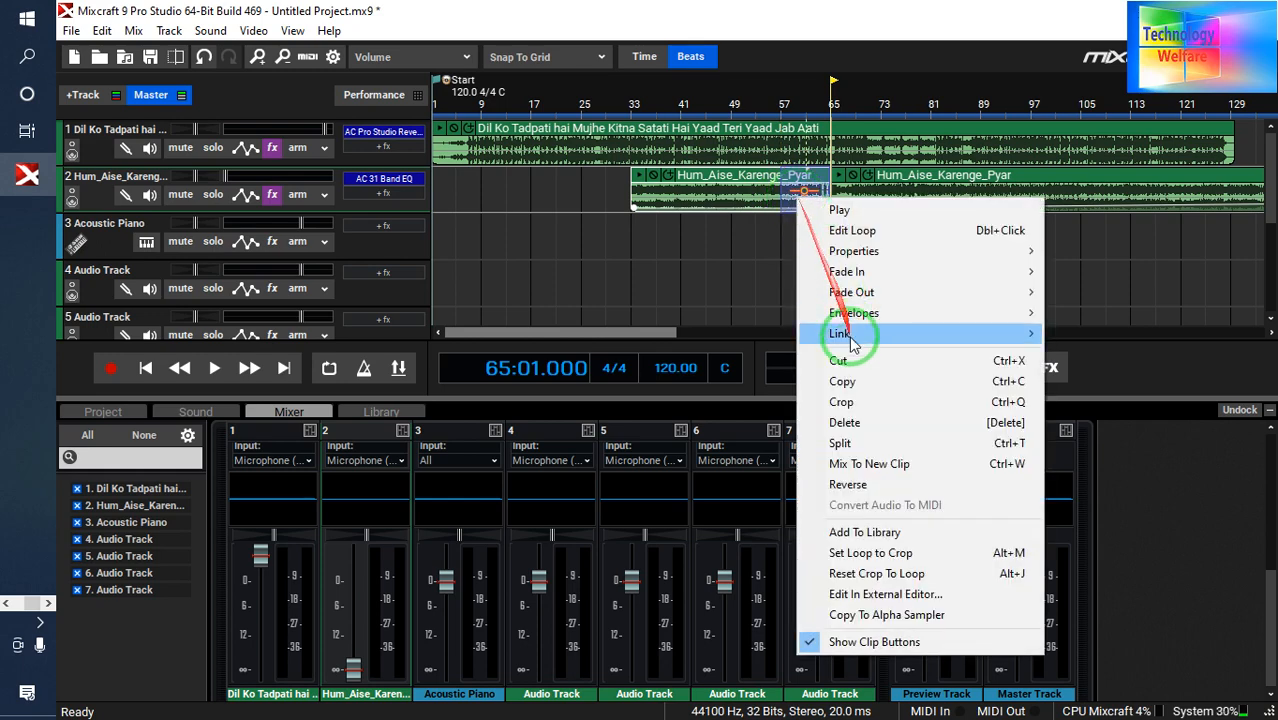
click(845, 425)
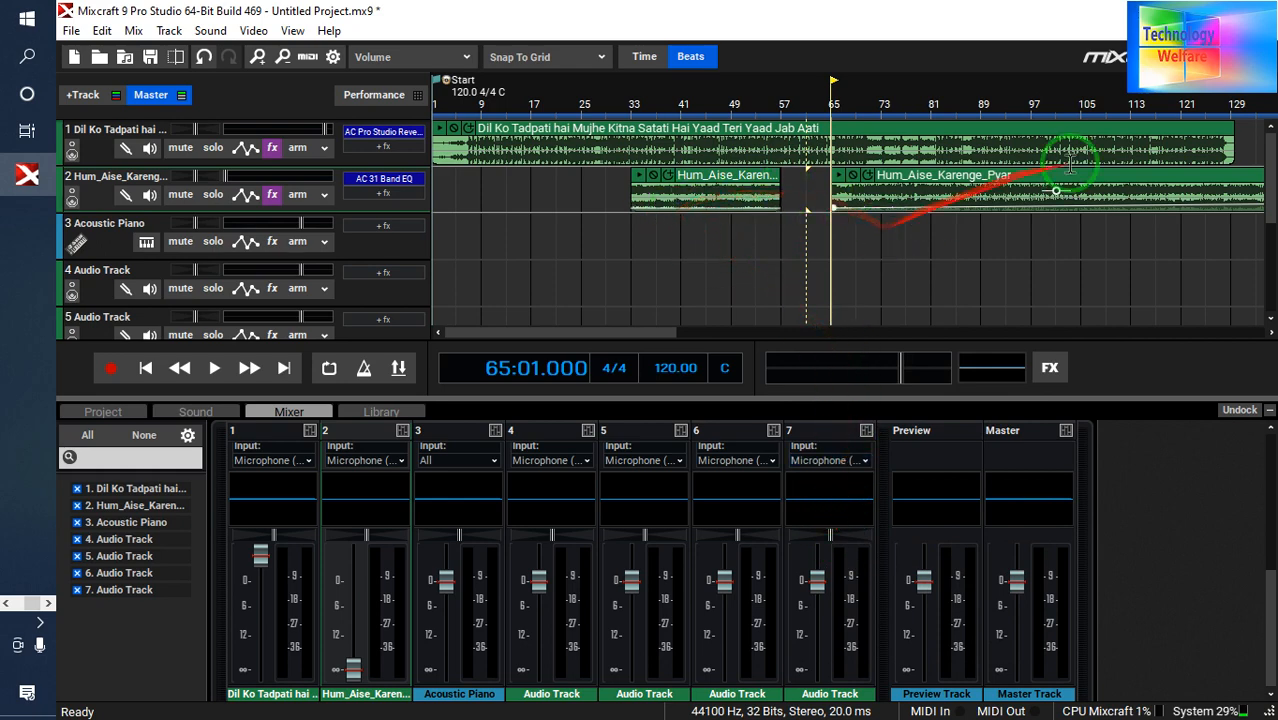
Delete the section from measure 97 to measure 109 of the second track's Hum_Aise_Karenge_Pyar clip
click(1029, 186)
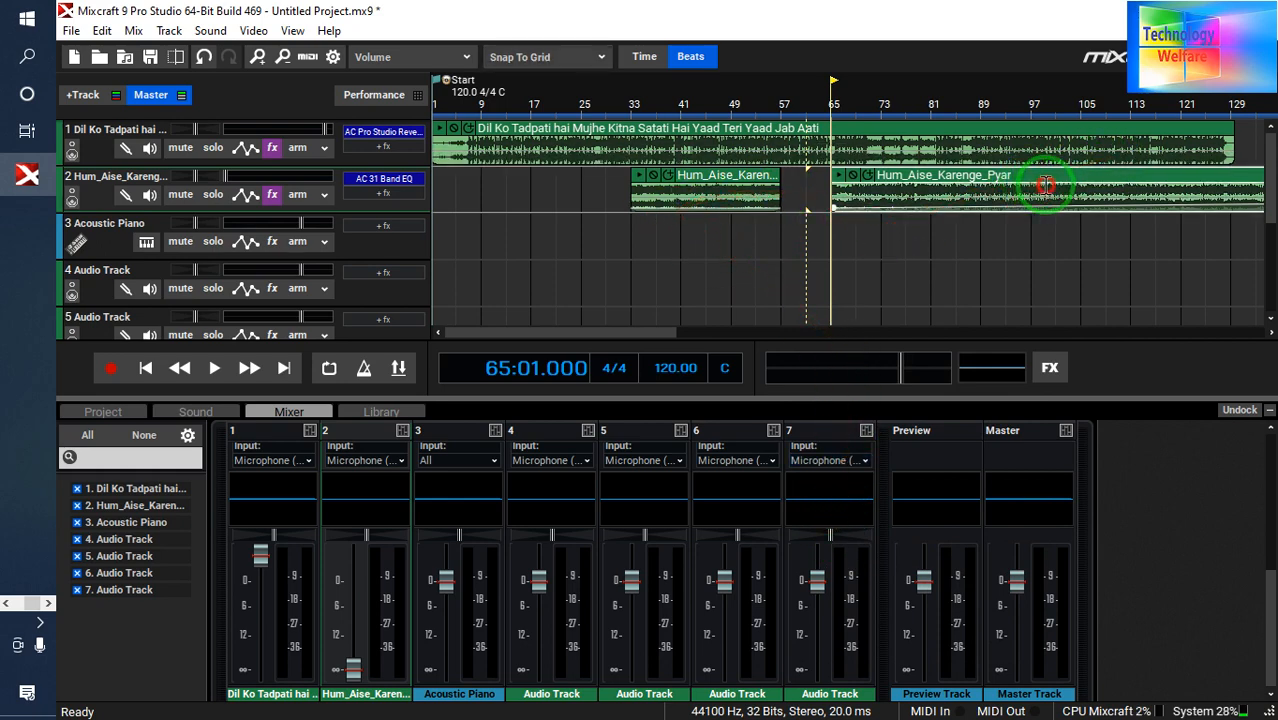
drag(1045, 185, 1095, 185)
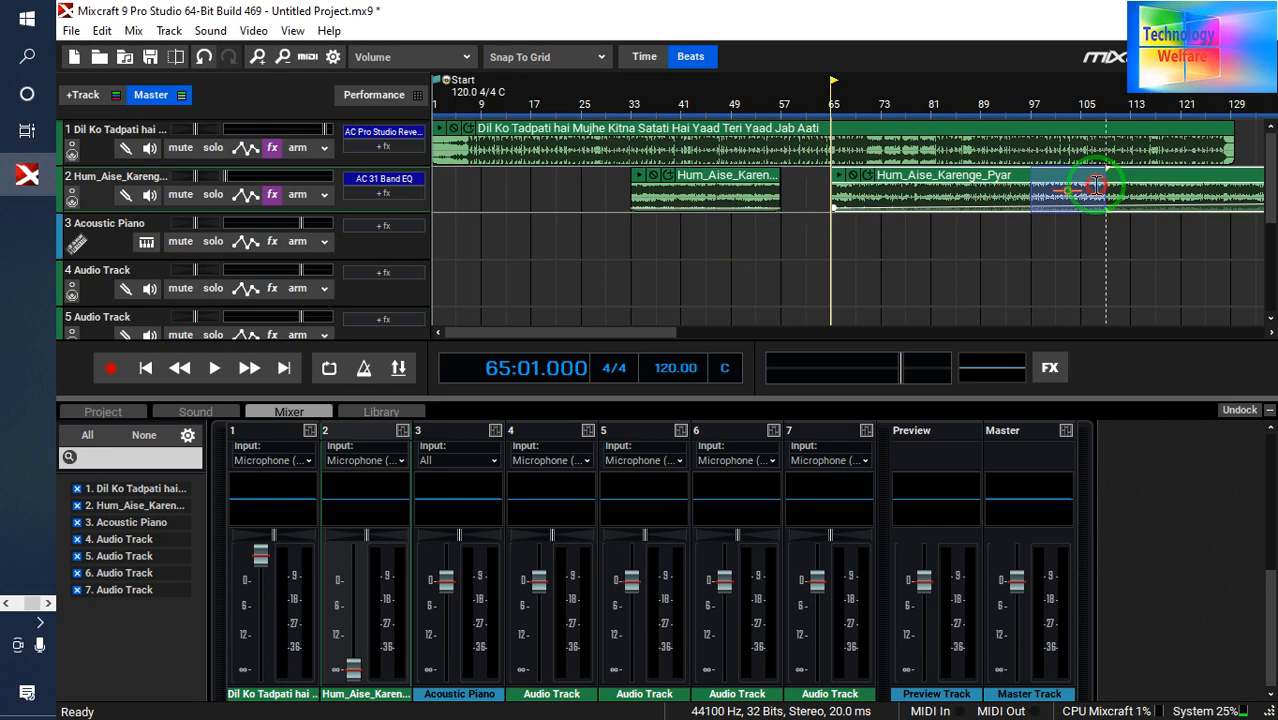
right_click(1072, 186)
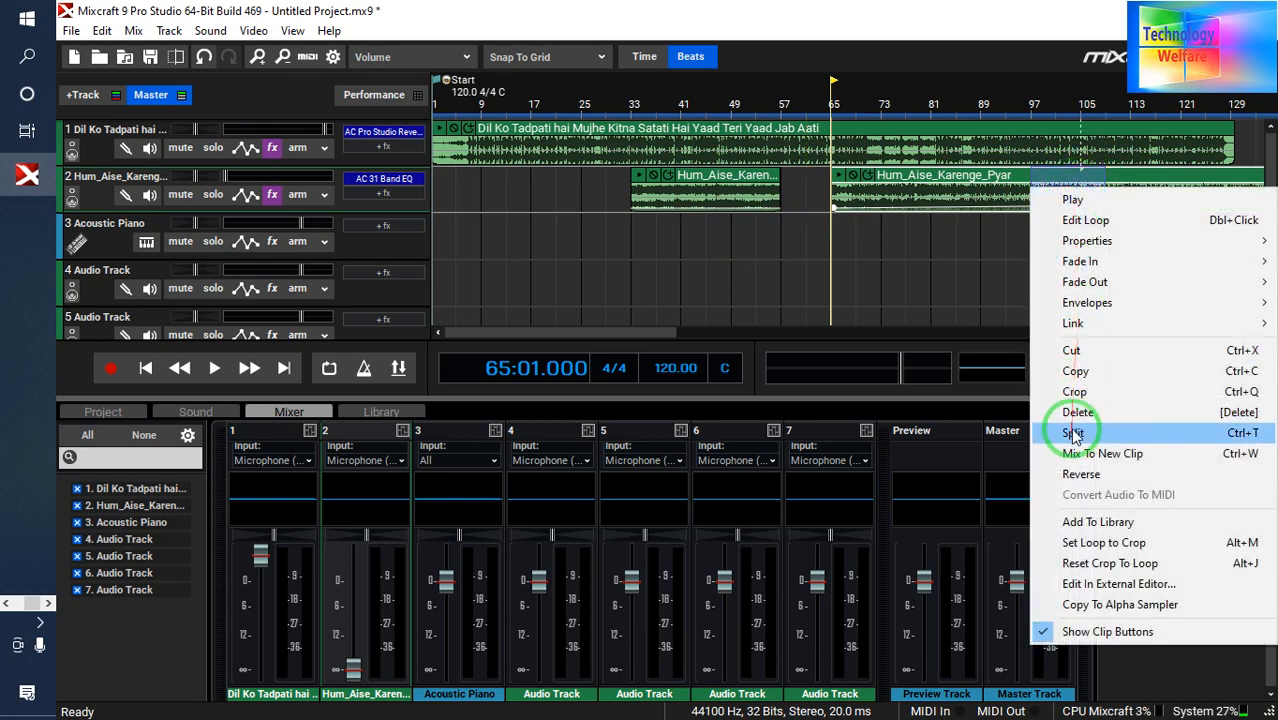
click(1077, 414)
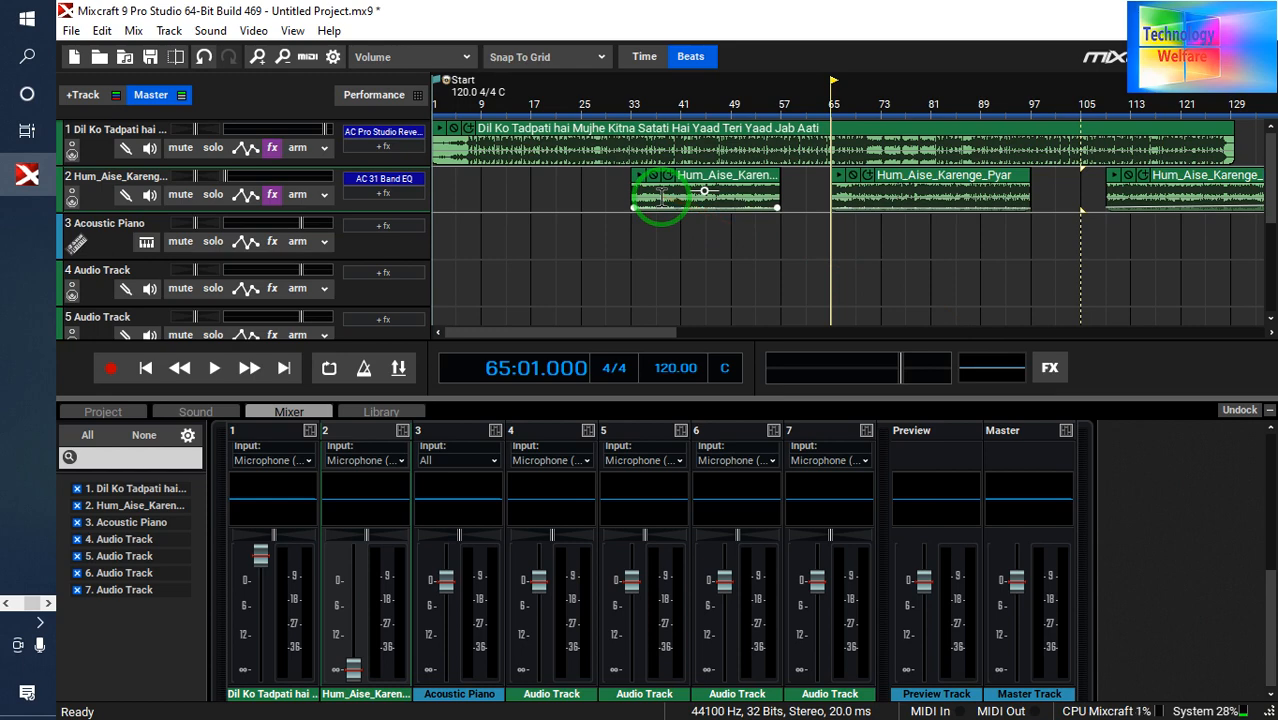
Split the second track's clip that starts at measure 65 at measure 81, and select its first part
right_click(922, 188)
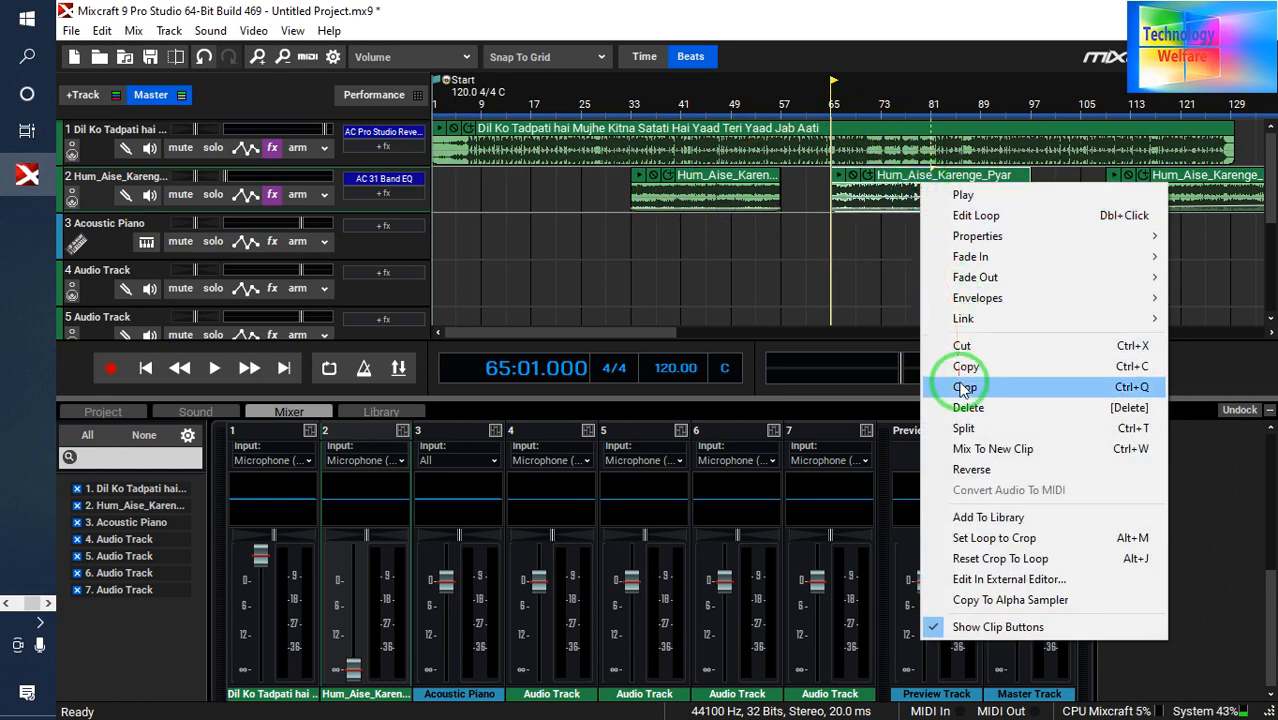
click(963, 430)
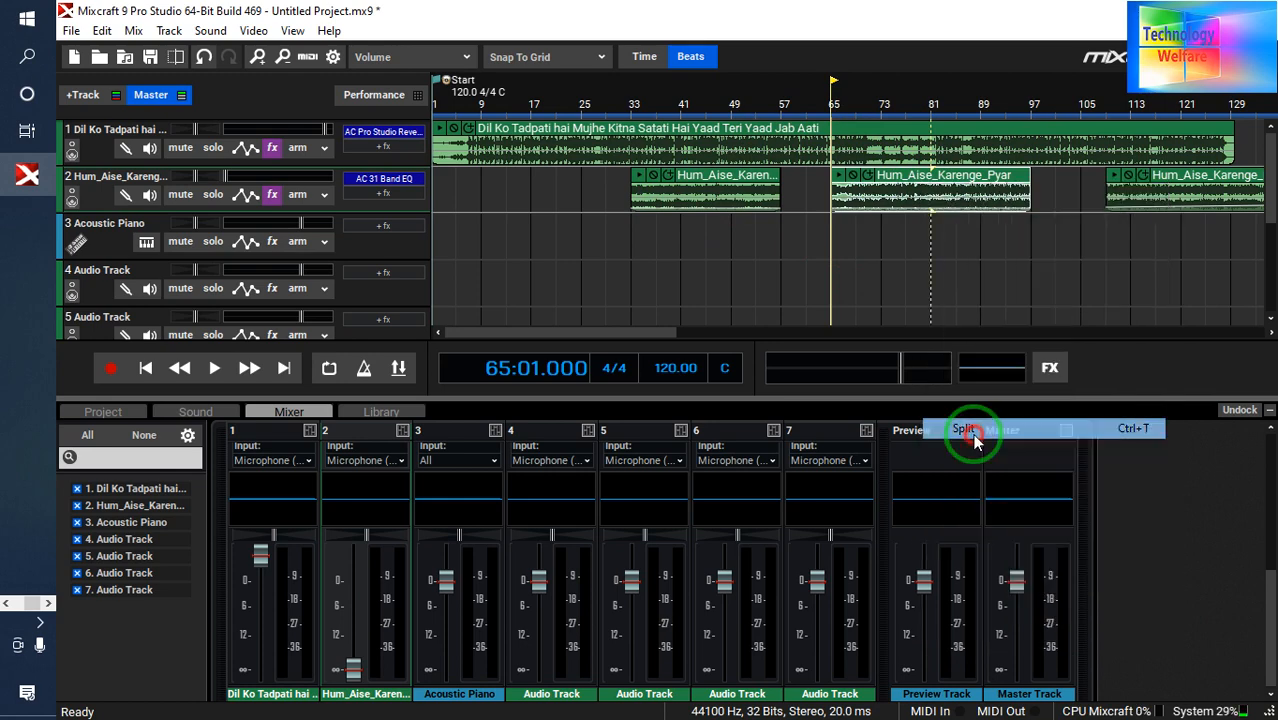
click(872, 188)
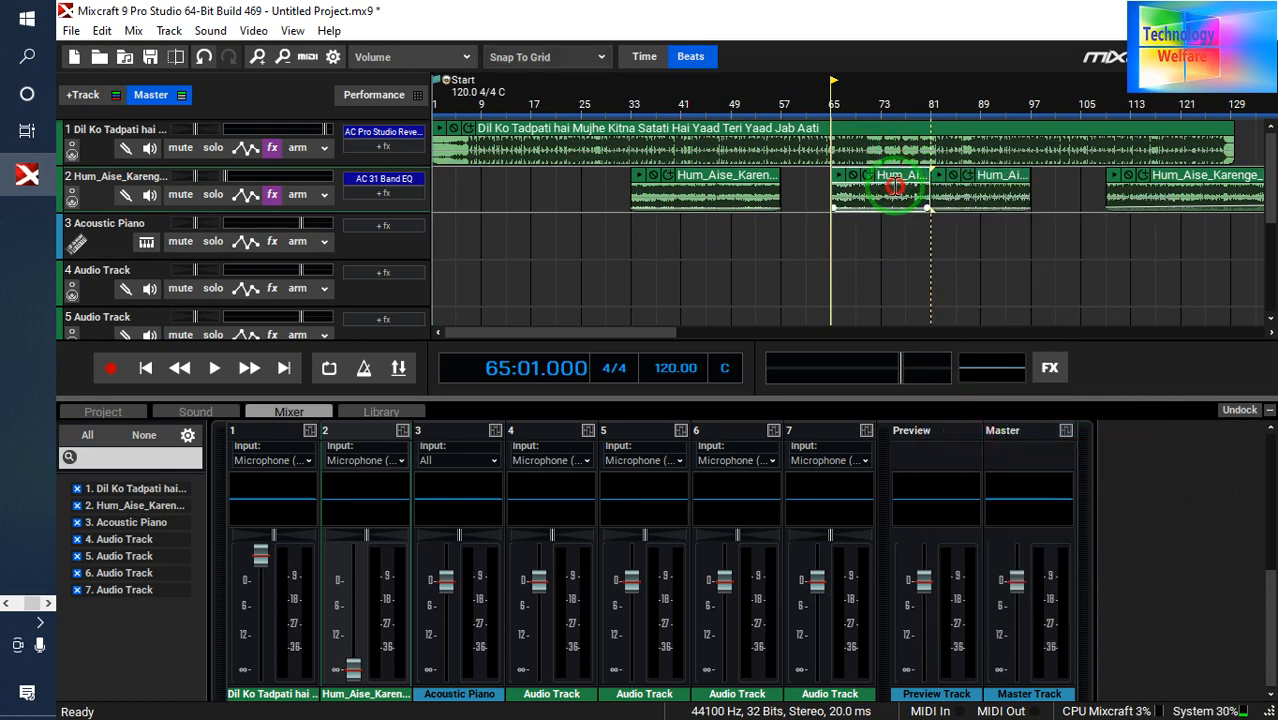
drag(866, 190, 864, 191)
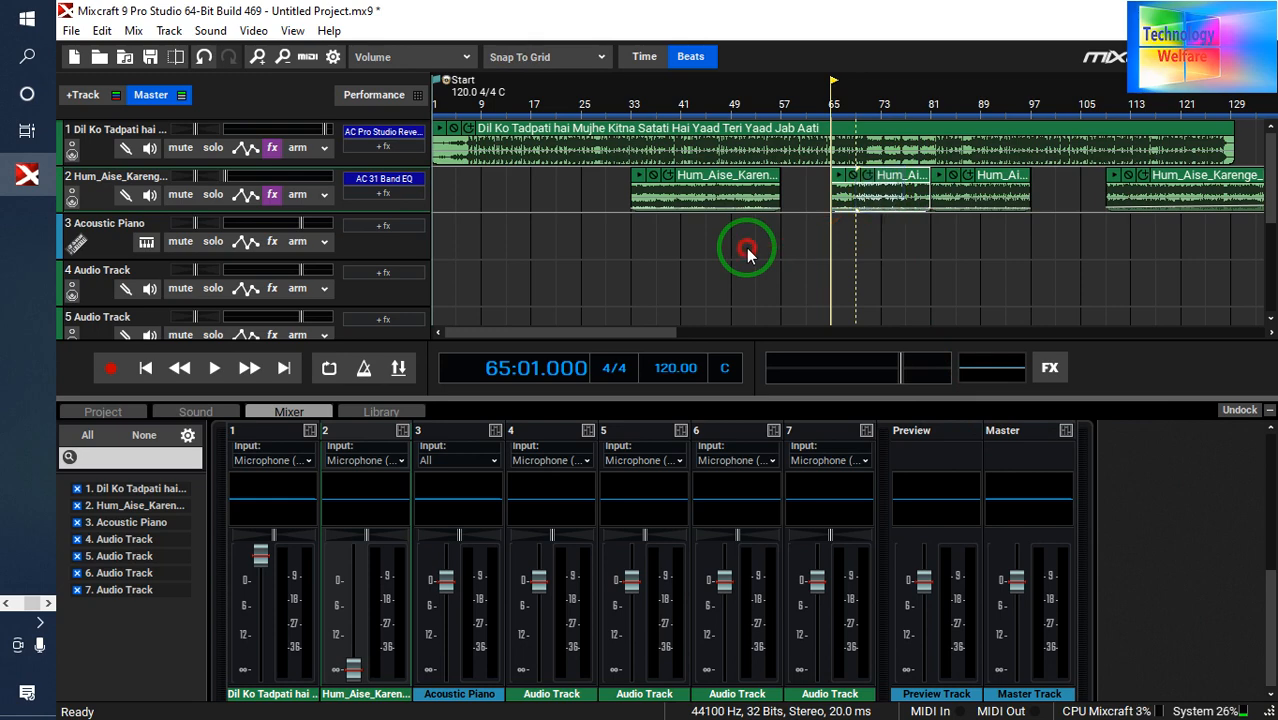
click(748, 252)
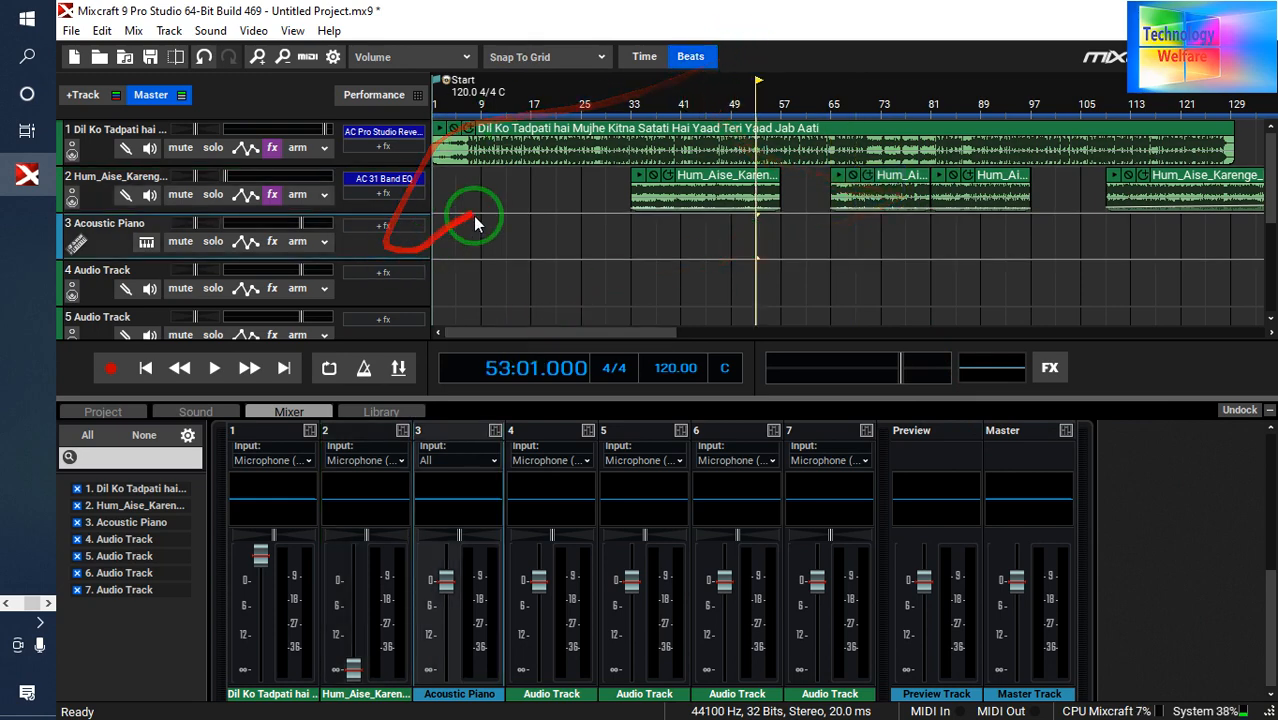
double_click(516, 188)
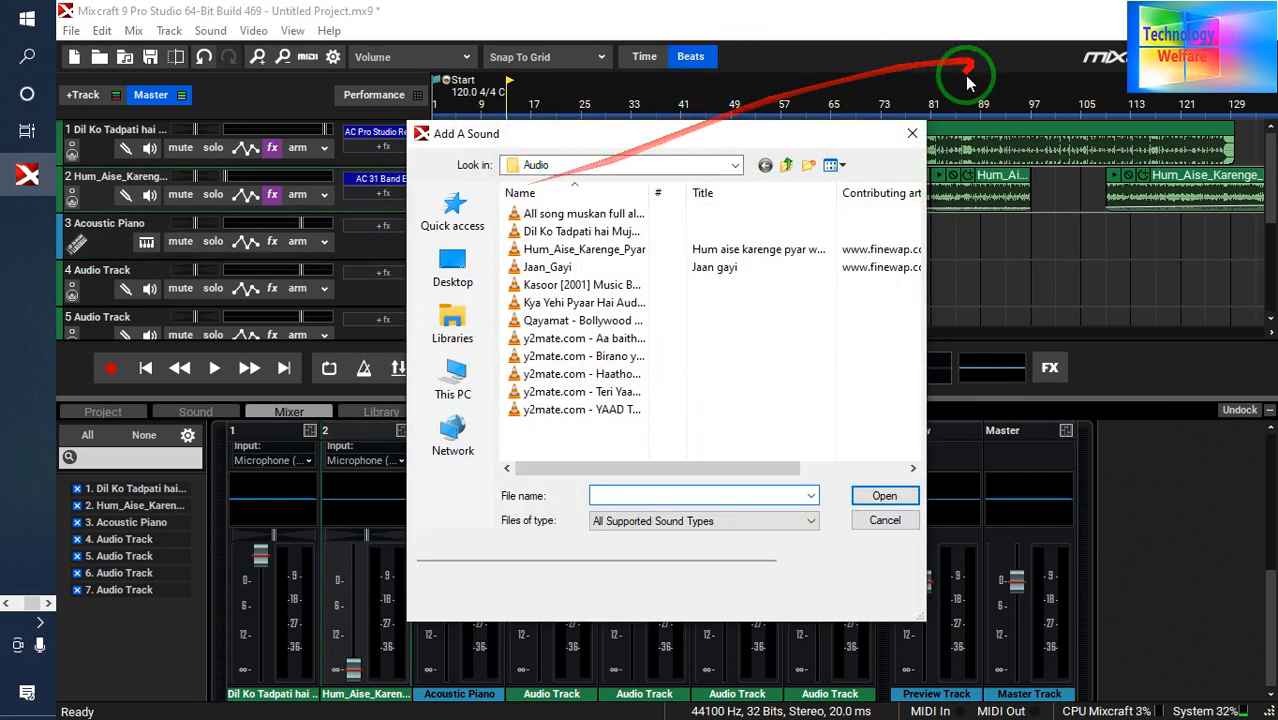
click(910, 132)
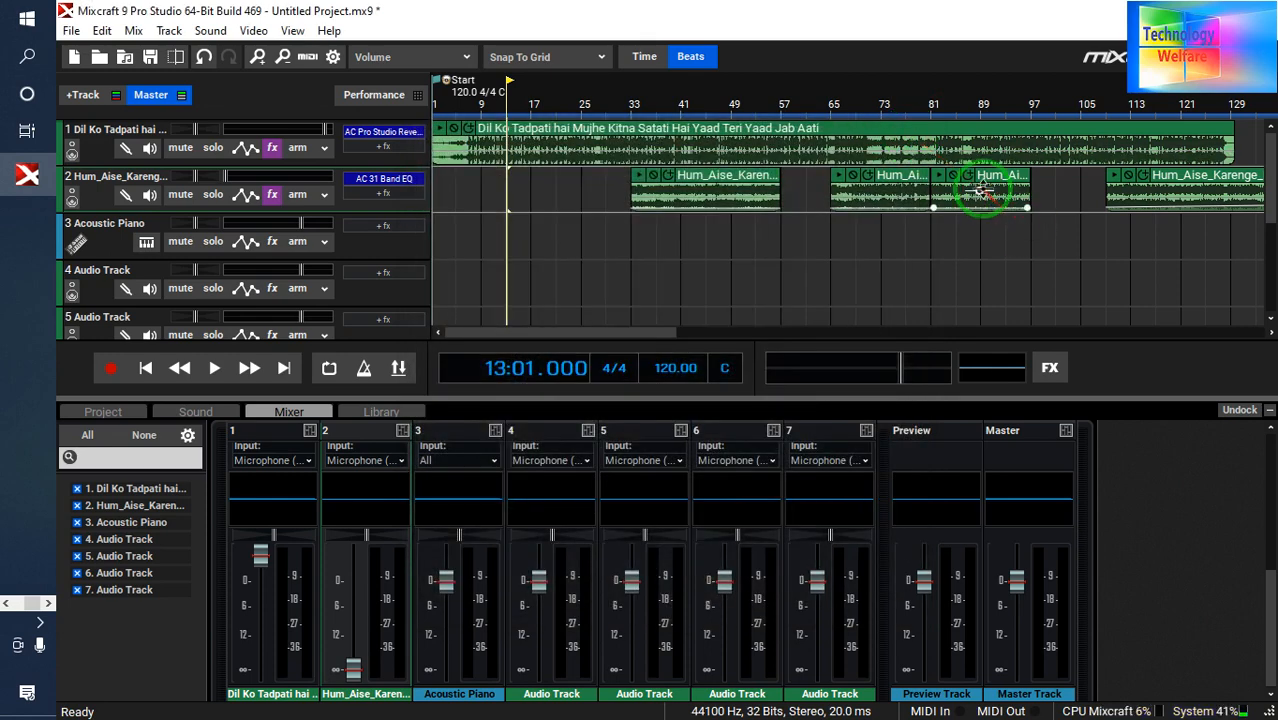
drag(980, 190, 983, 250)
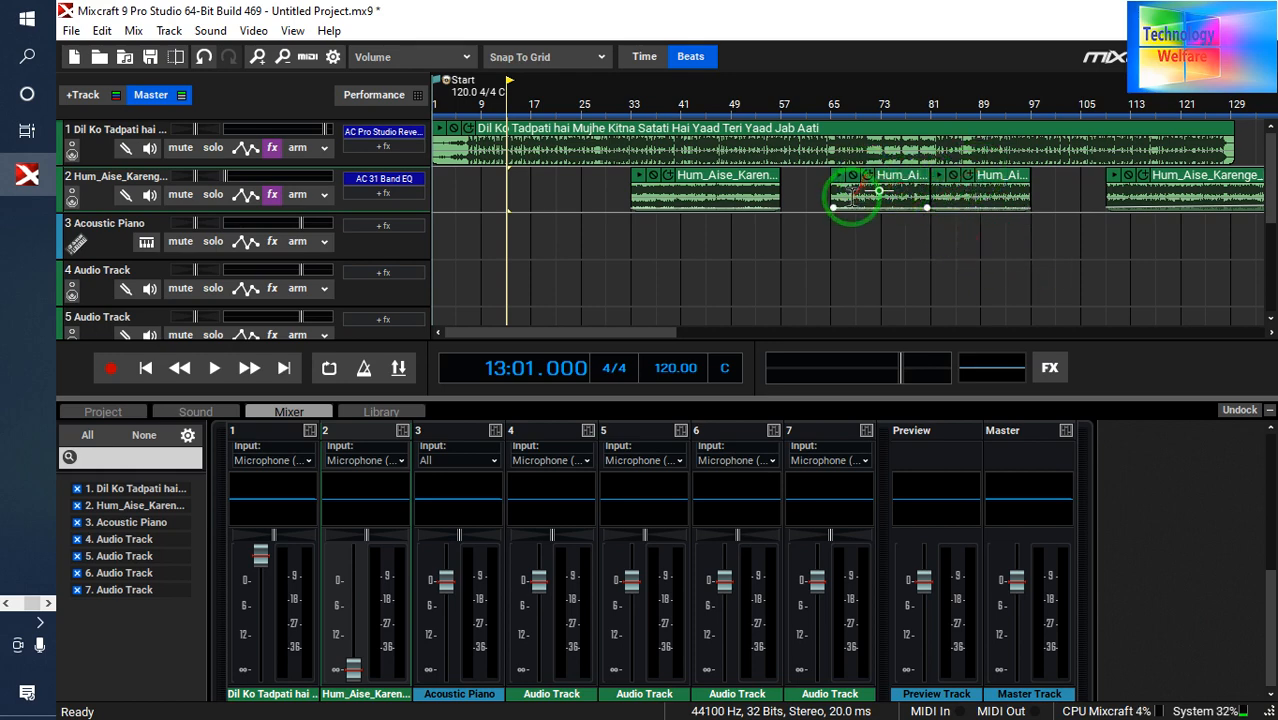
Try to raise the start of the volume envelope on the second track's clip at measure 65
drag(833, 199, 832, 168)
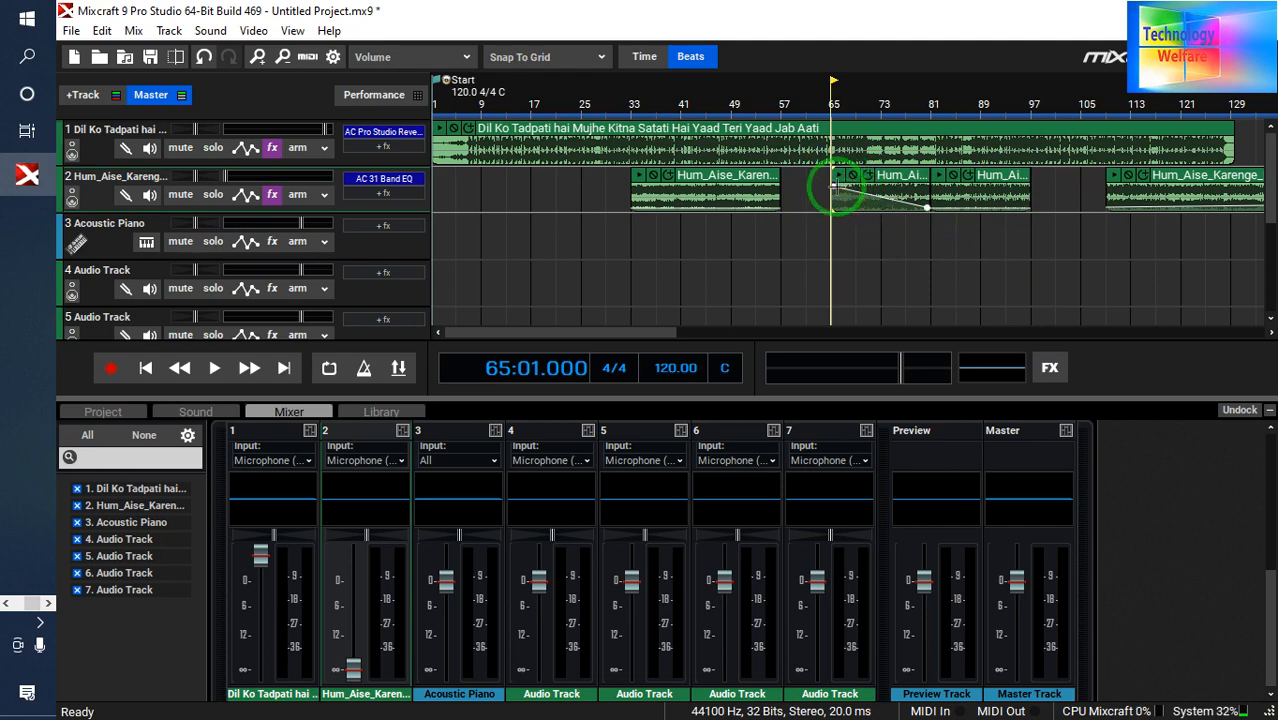
mouse_move(836, 178)
mouse_down()
mouse_move(836, 225)
mouse_move(843, 172)
mouse_move(842, 222)
mouse_move(836, 186)
mouse_up()
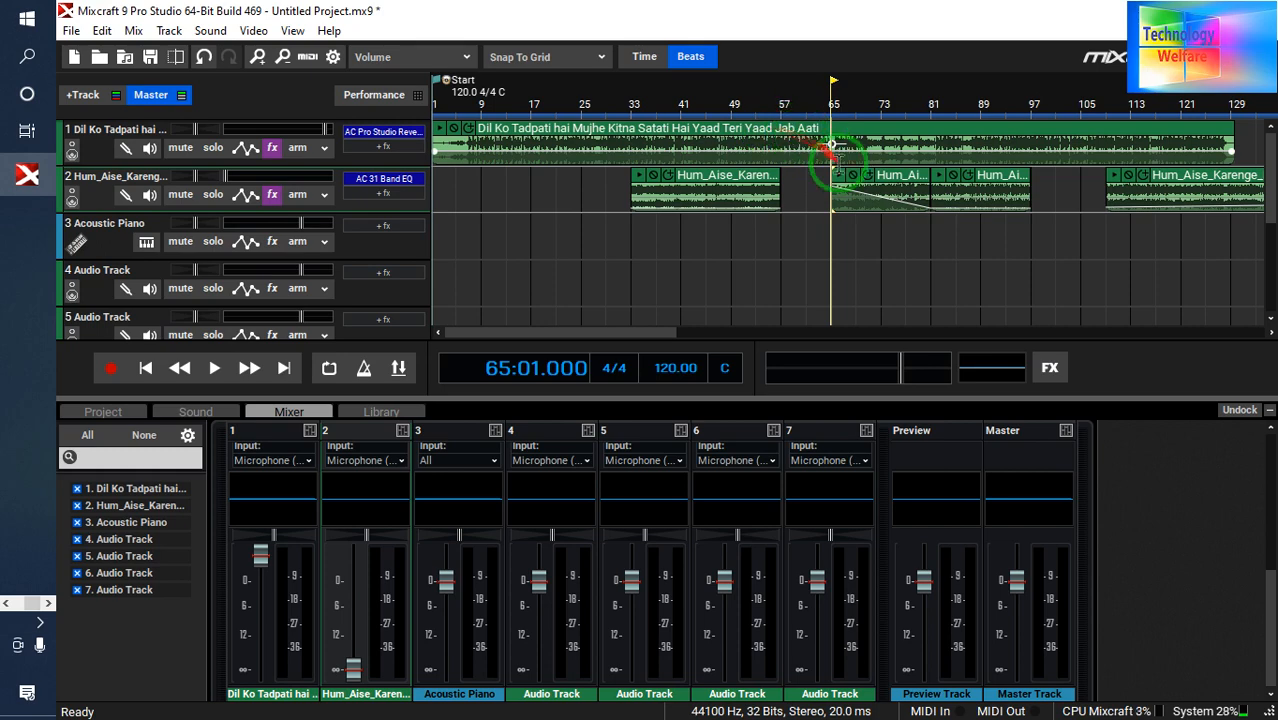
click(879, 204)
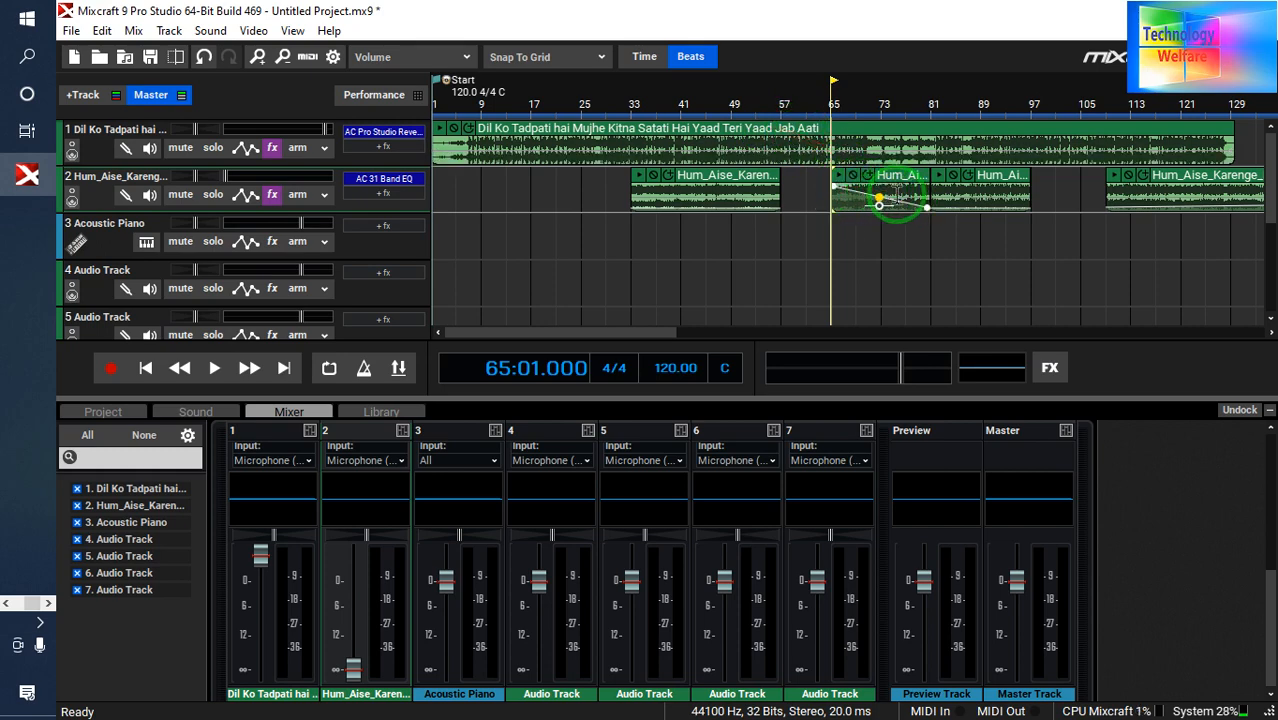
Shape the volume envelope of the clip at measure 65 into a fade-in, starting at -Inf dB and raised at its end
drag(834, 187, 836, 228)
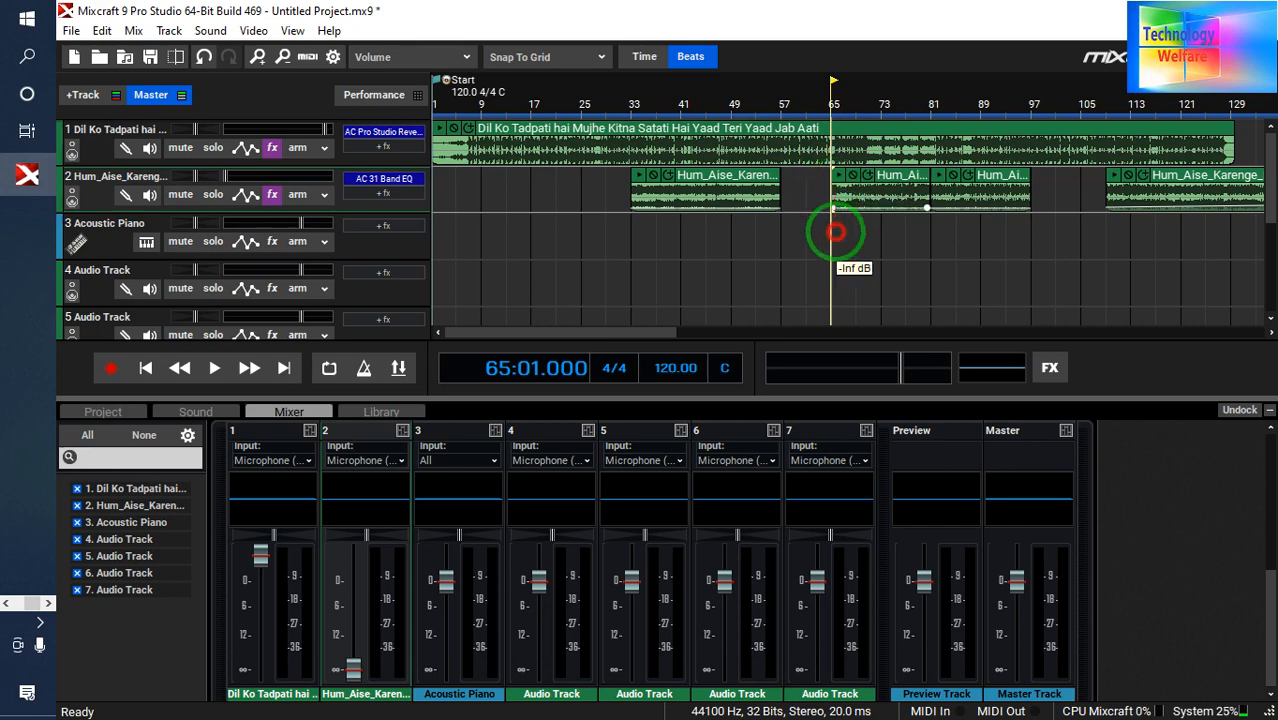
drag(928, 209, 926, 186)
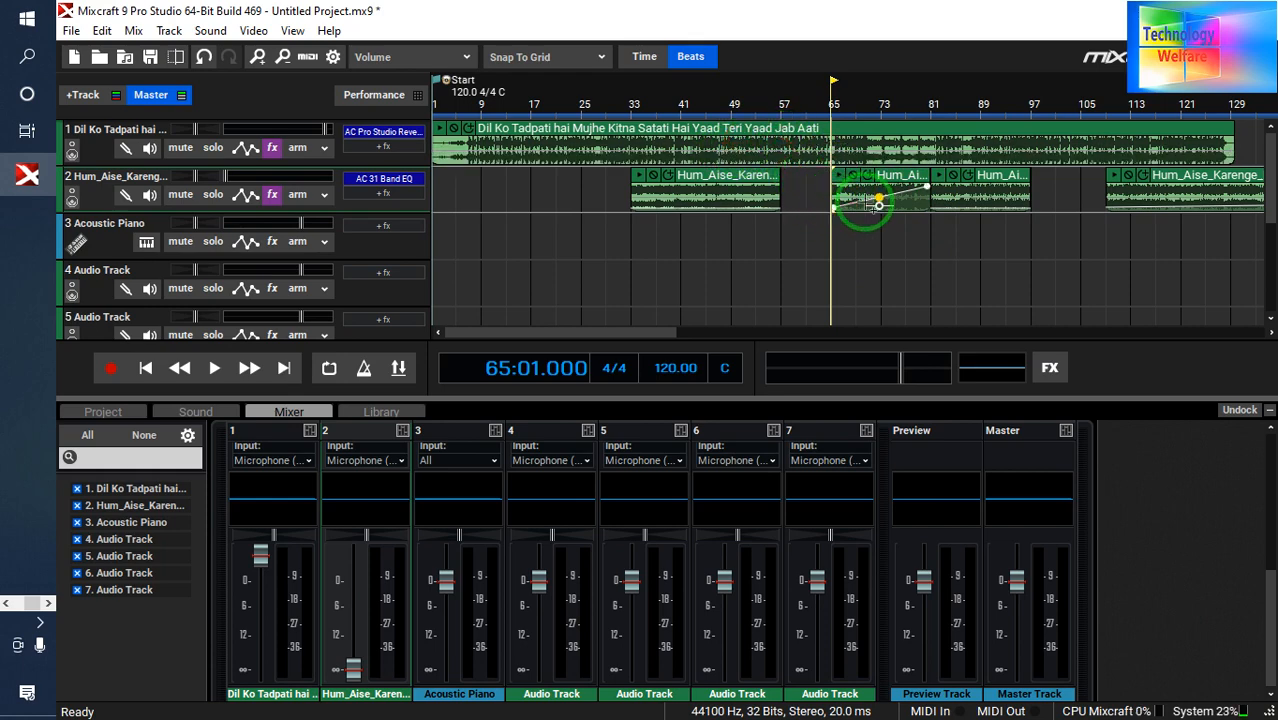
drag(877, 205, 938, 185)
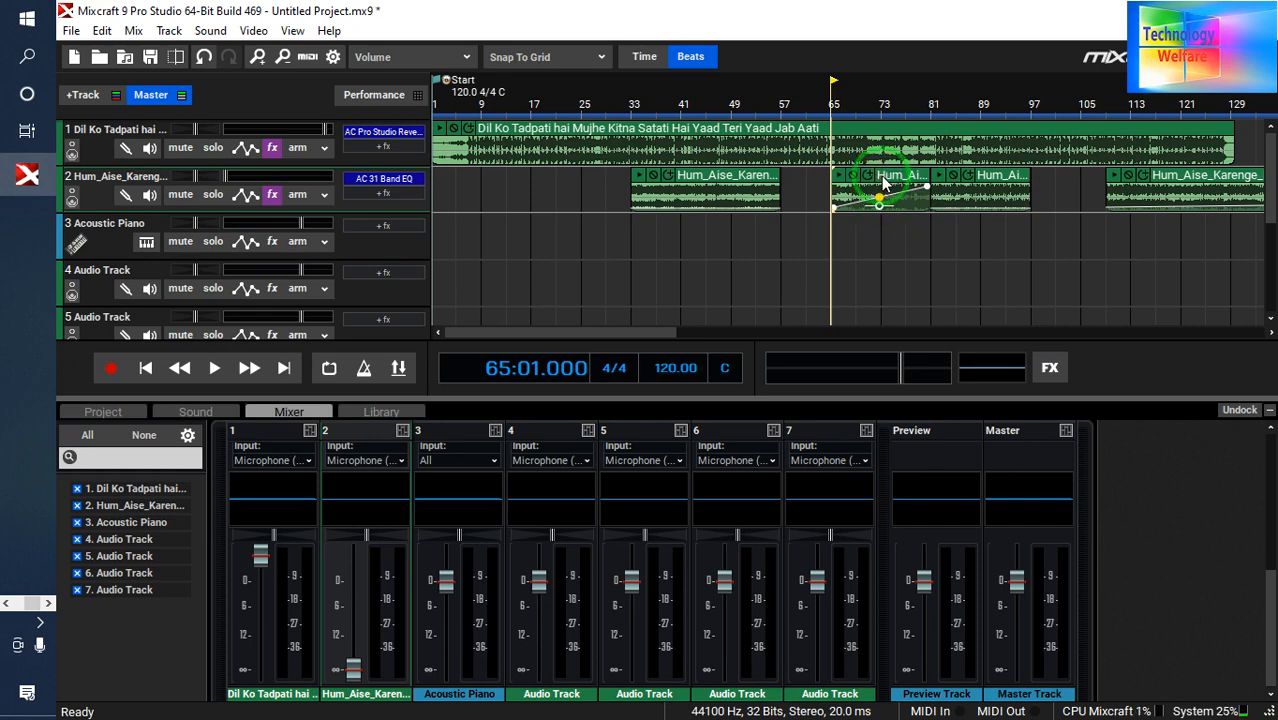
Move the faded-in clip to measure 9 on the second track and delete measures 9 to 25 from the first track's song
drag(883, 181, 537, 187)
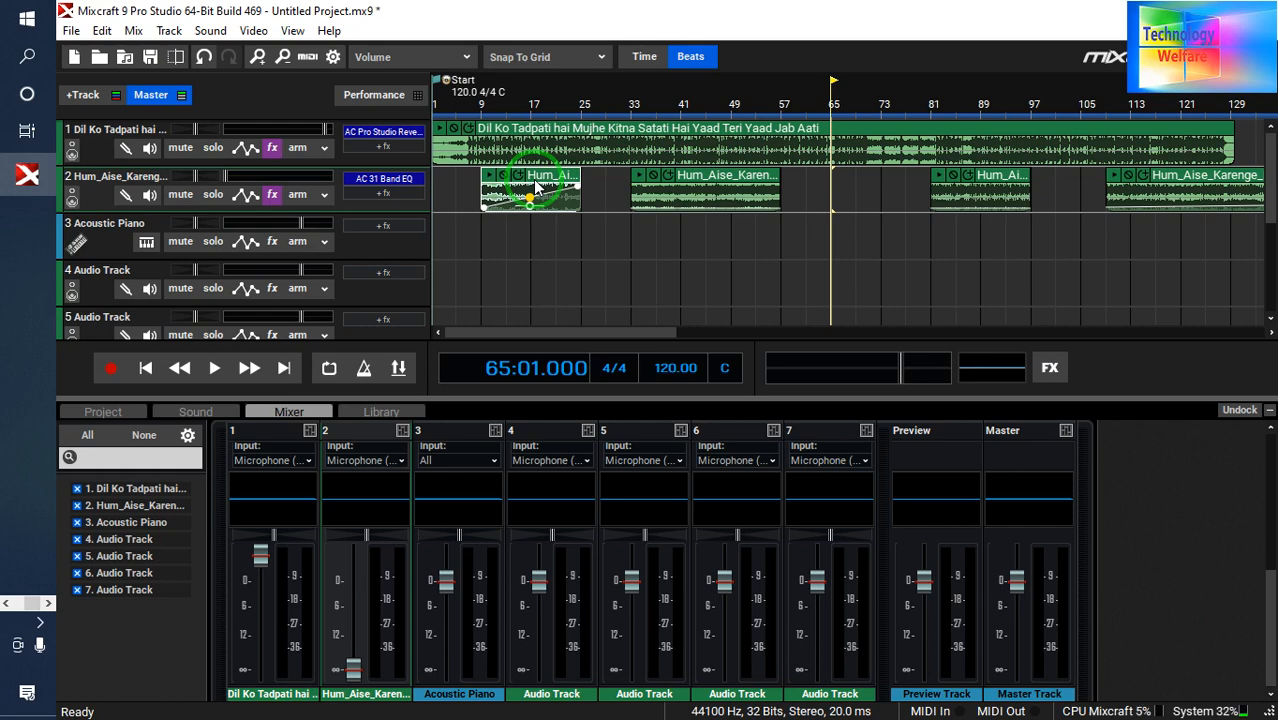
click(478, 133)
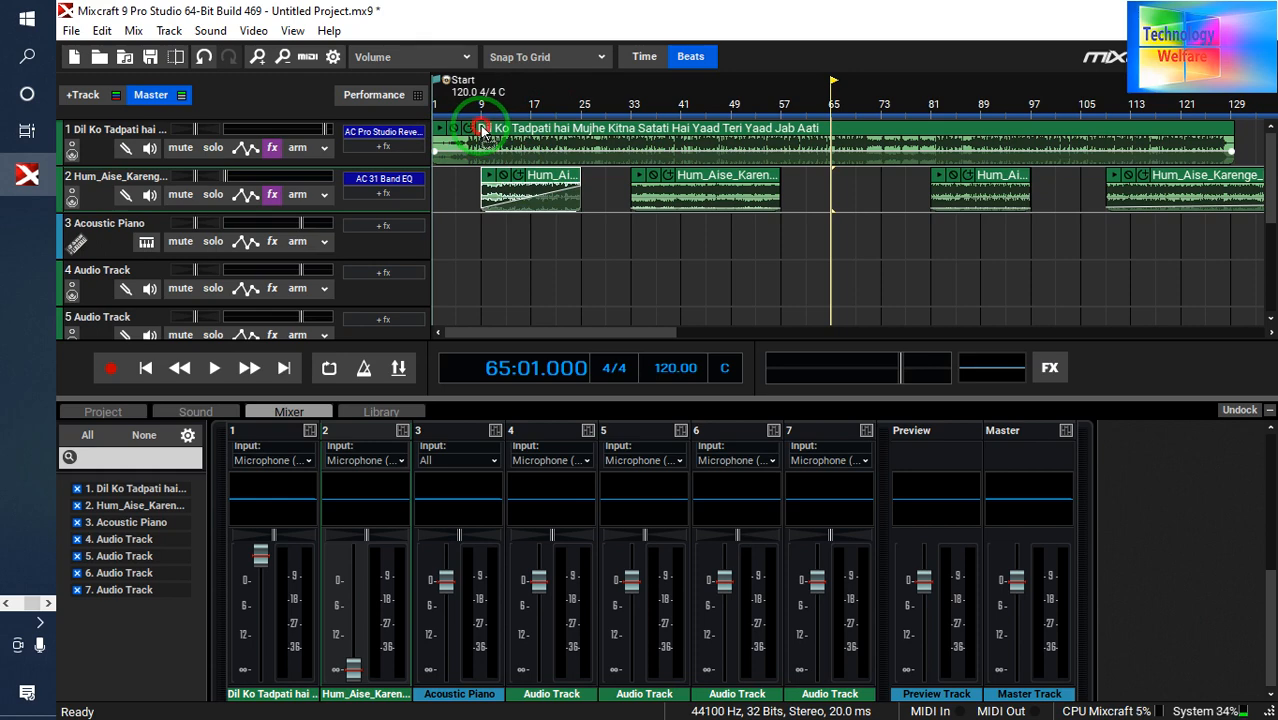
drag(482, 130, 575, 148)
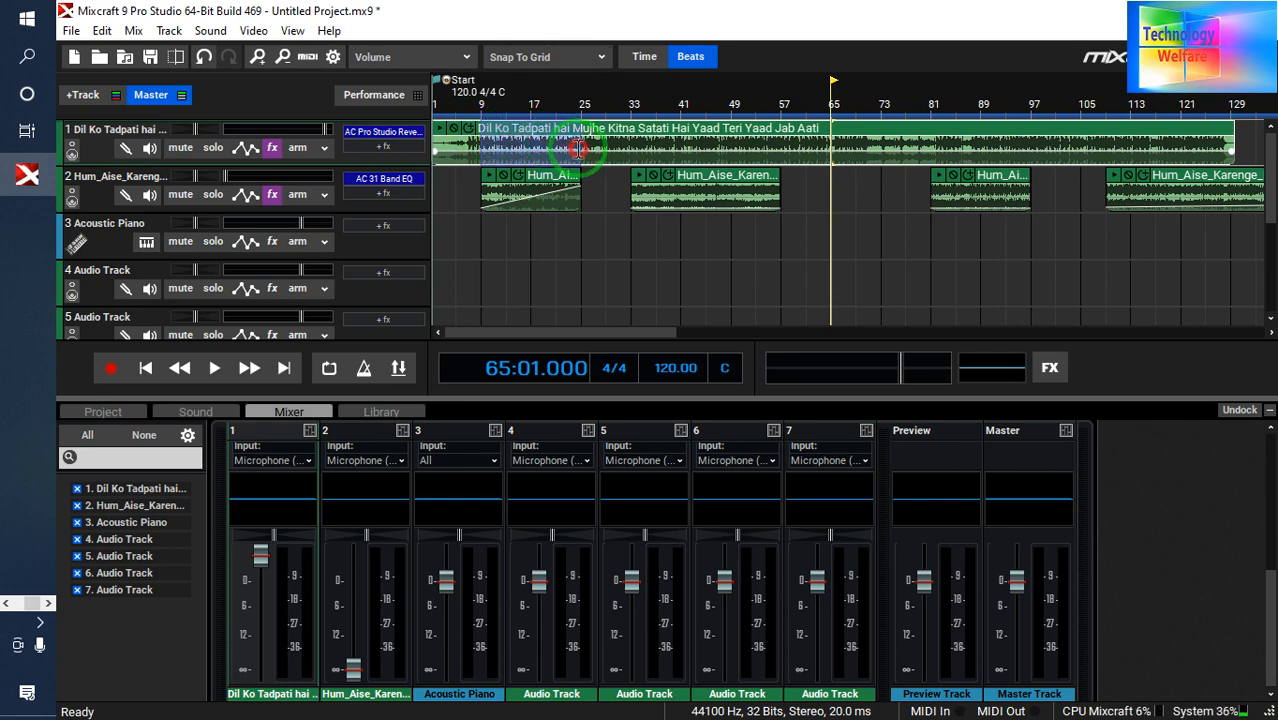
right_click(530, 147)
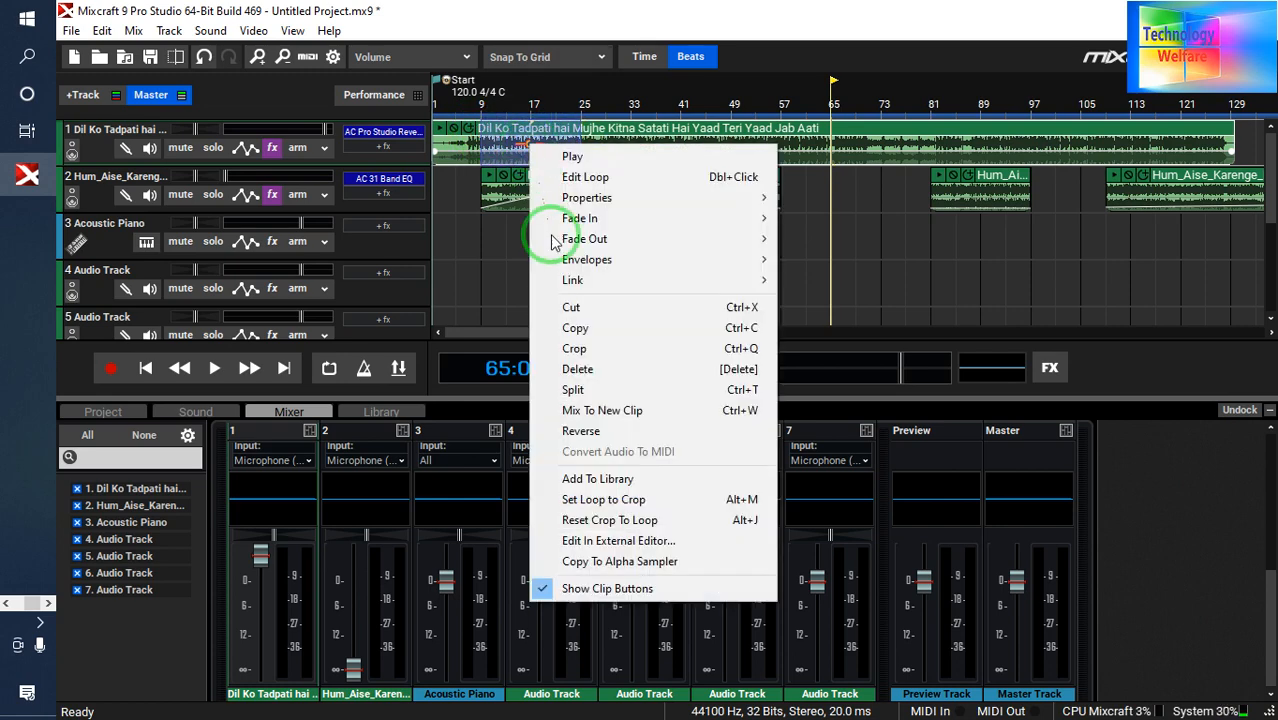
click(576, 370)
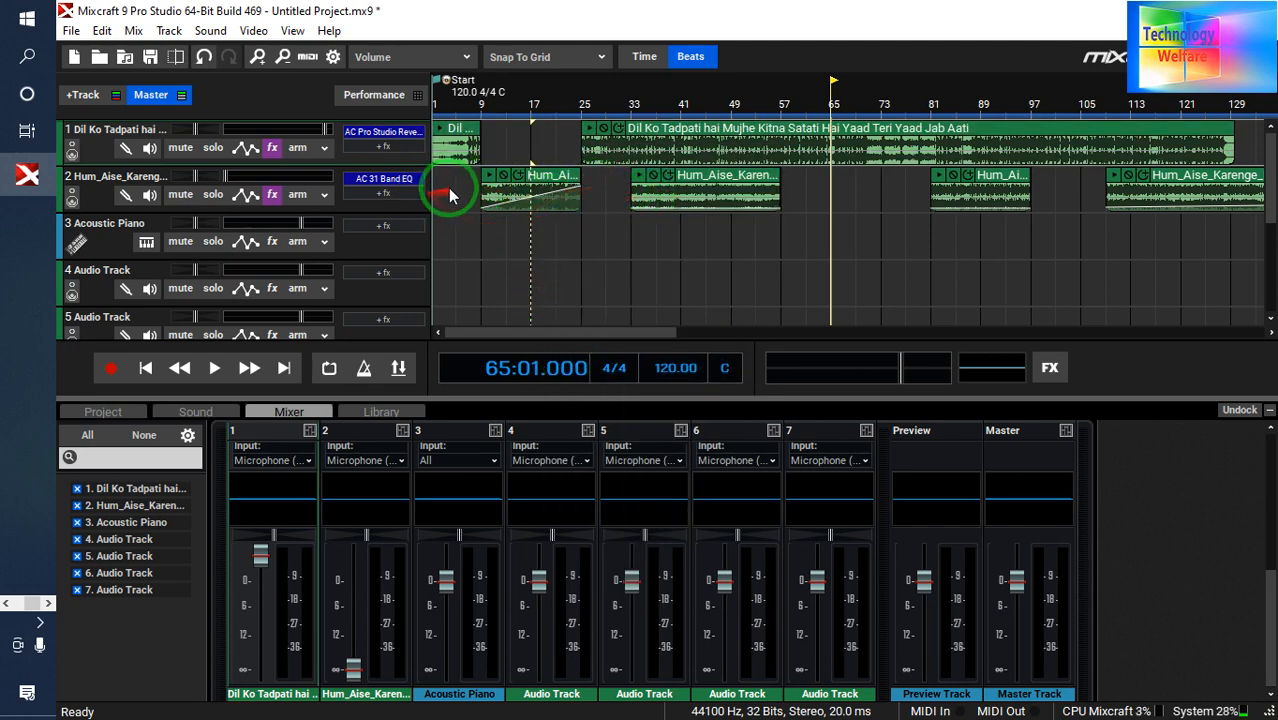
Raise the second track's mixer volume to the same high level as the first track's
click(463, 196)
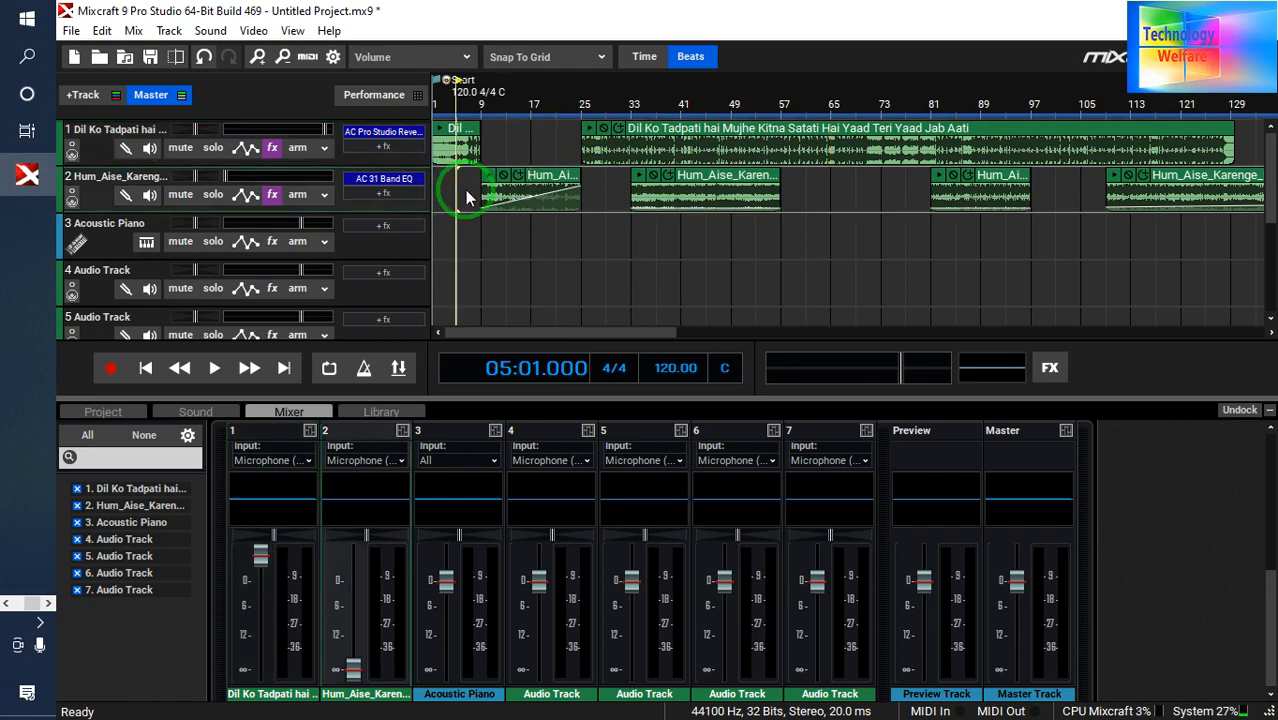
click(470, 190)
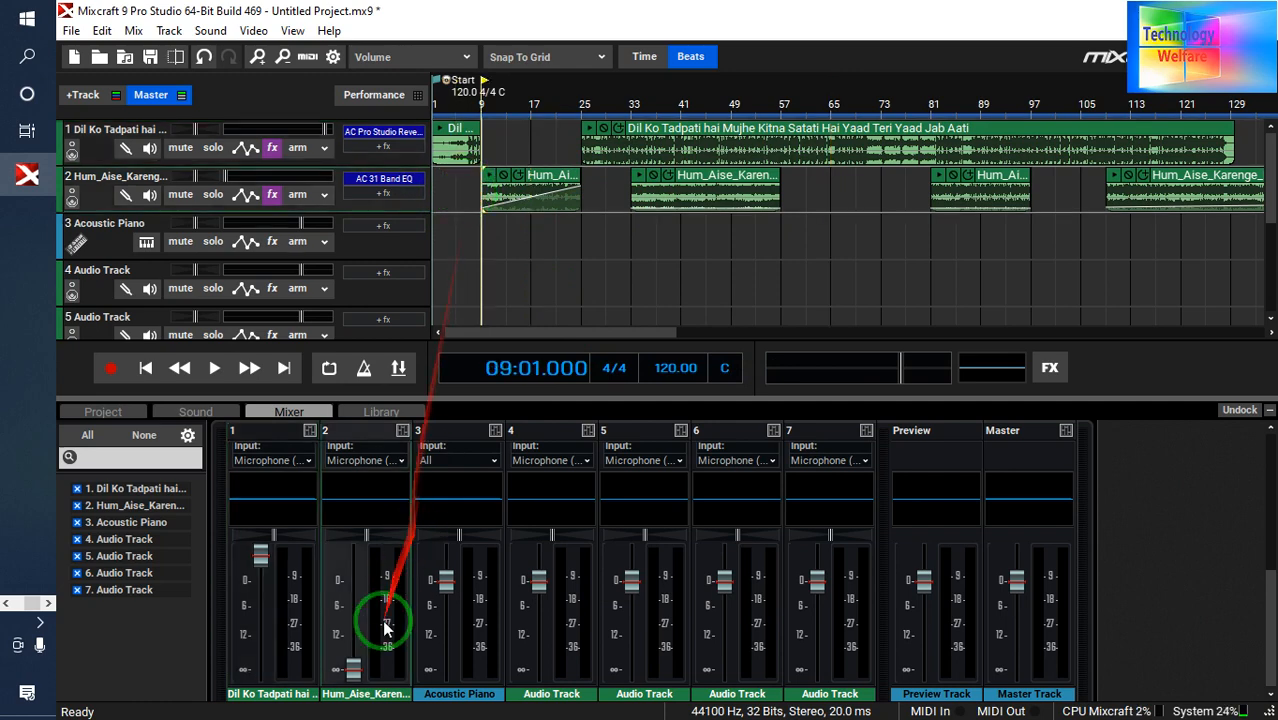
drag(355, 668, 357, 540)
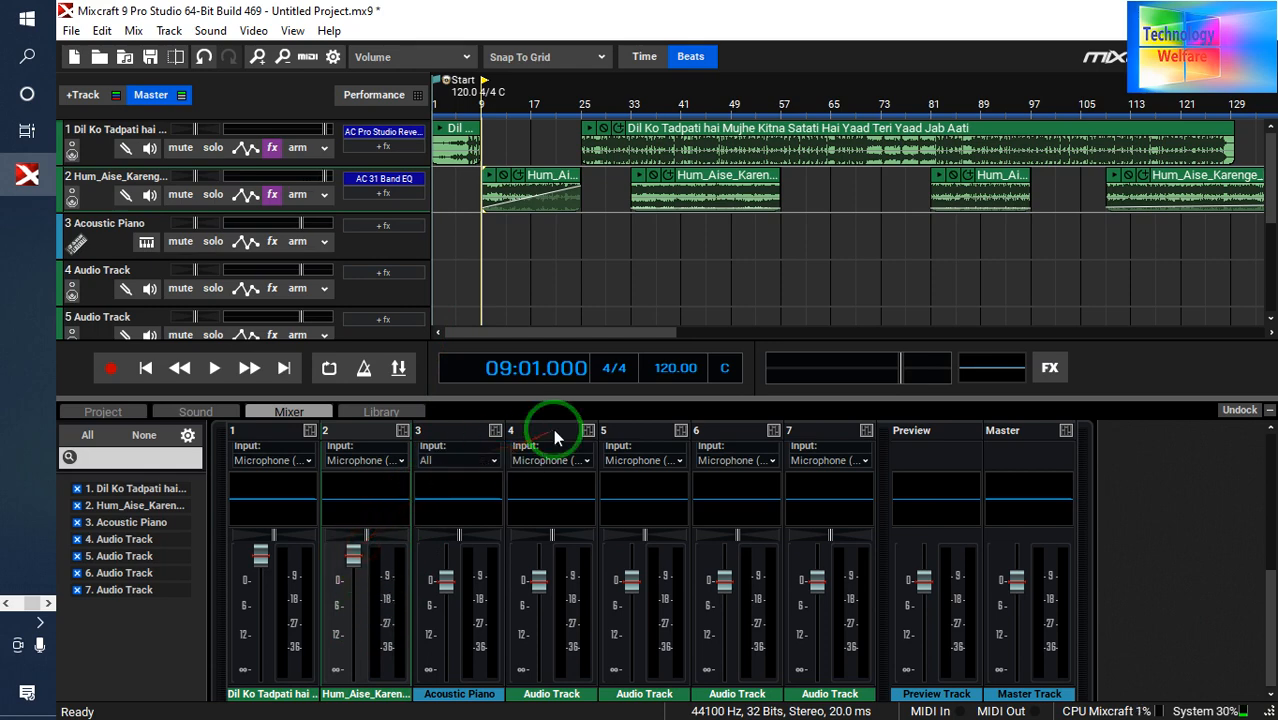
Play the mix from measure 5 to listen to the second track's fade-in, and stop playback
click(528, 199)
click(462, 188)
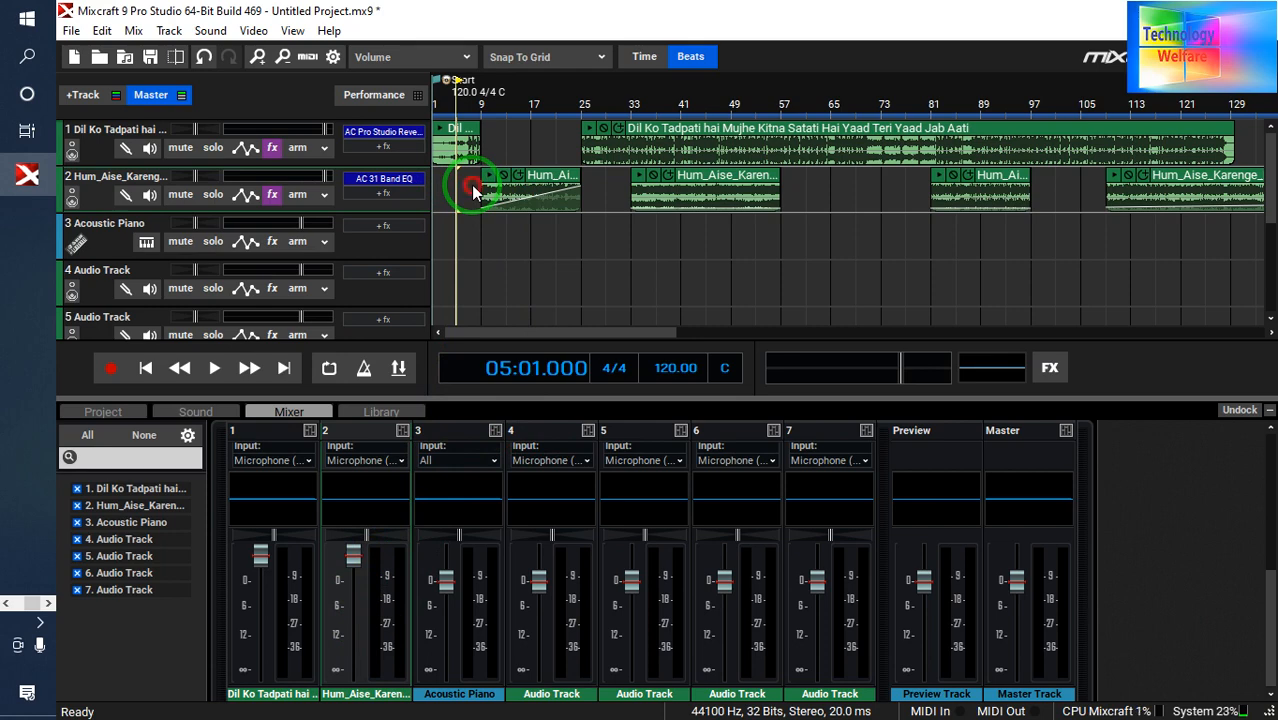
click(474, 191)
click(468, 184)
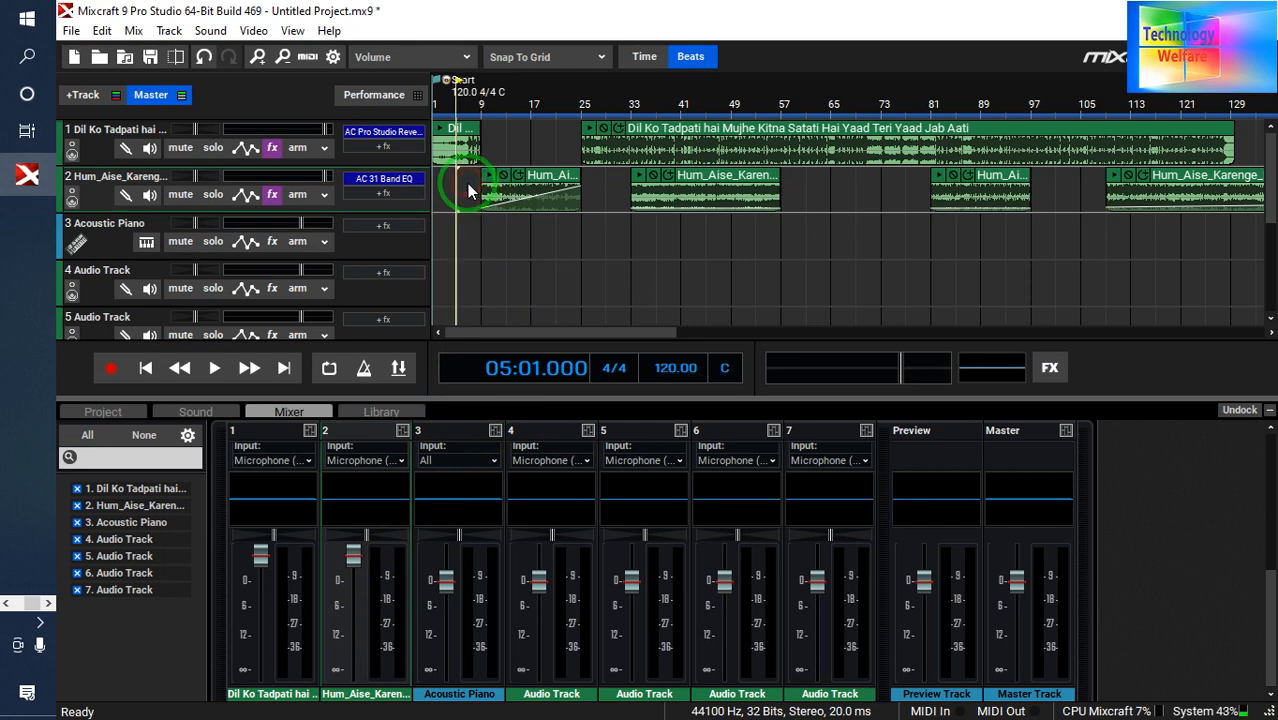
key(space)
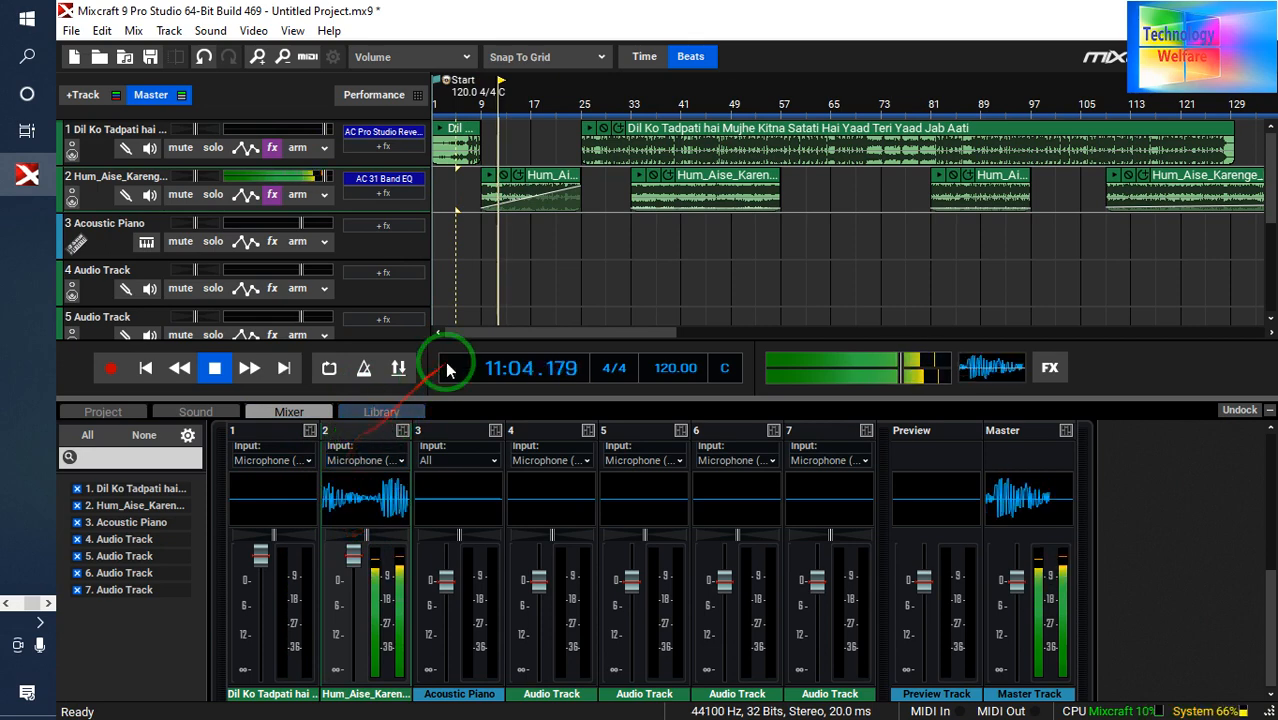
click(226, 371)
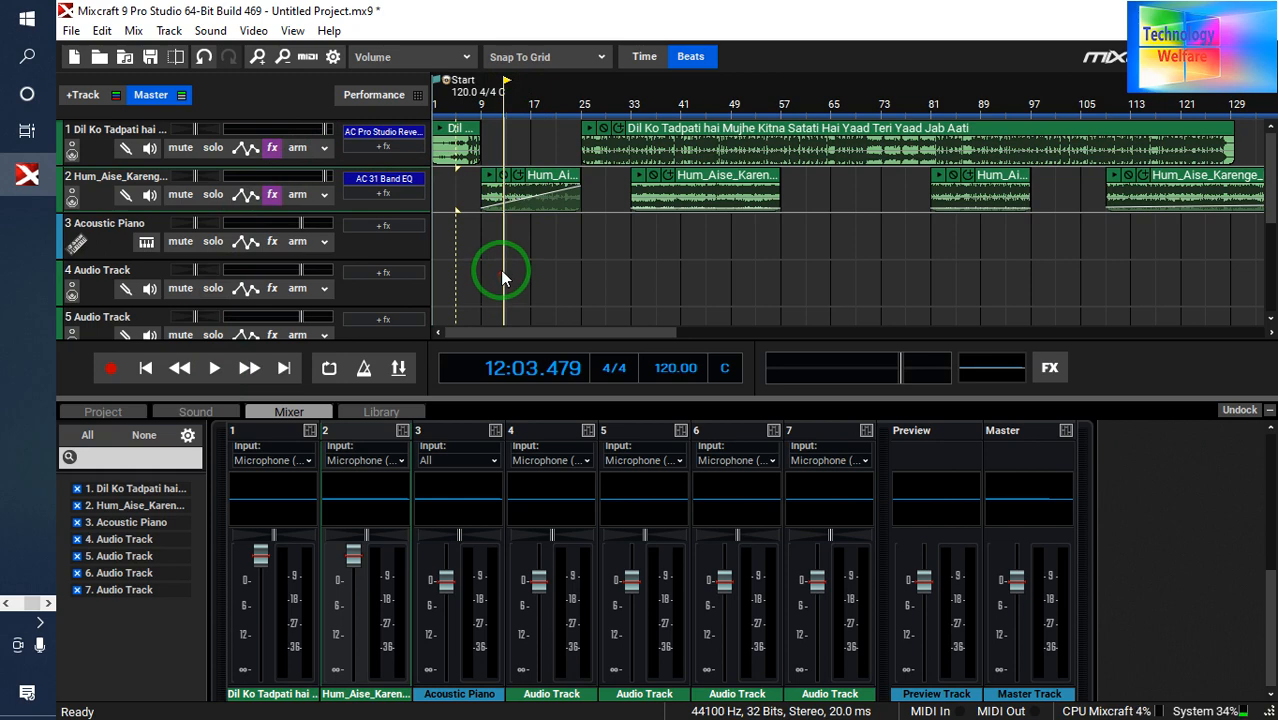
Play the mix from measure 21 through the transition to the first track's song at measure 25, lowering the system volume, and stop
drag(500, 270, 530, 272)
click(562, 246)
click(572, 241)
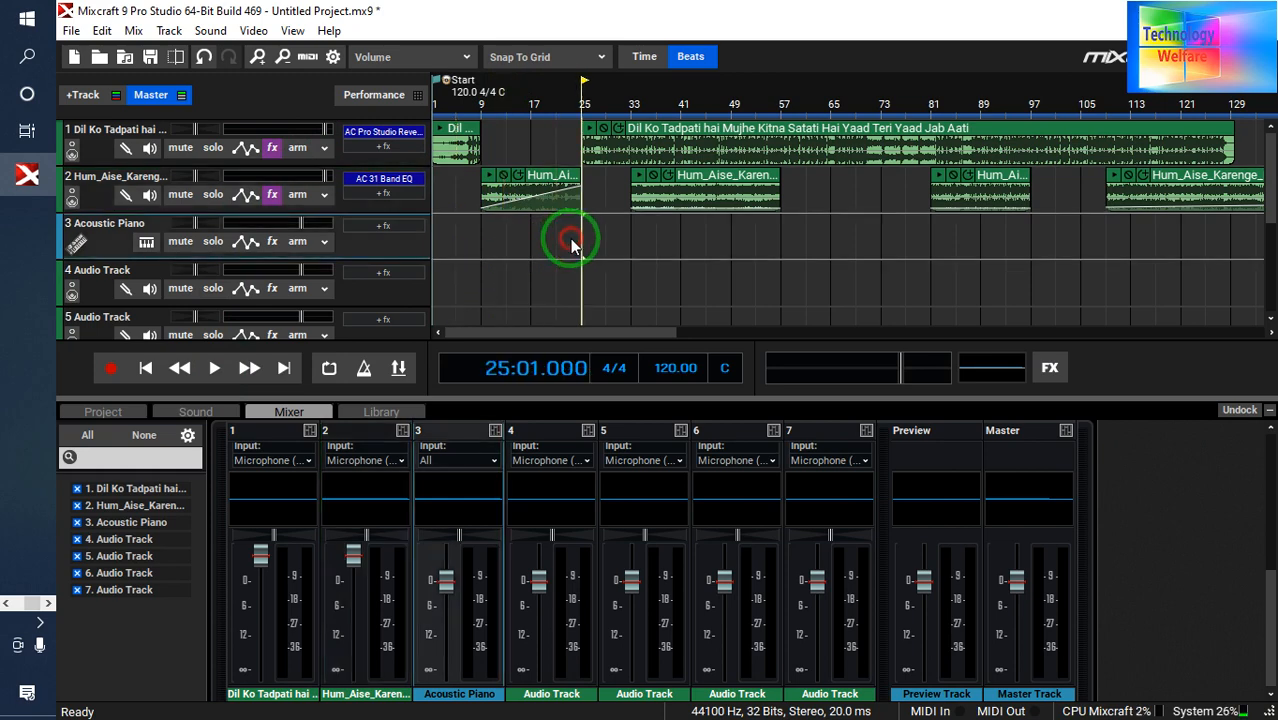
click(566, 244)
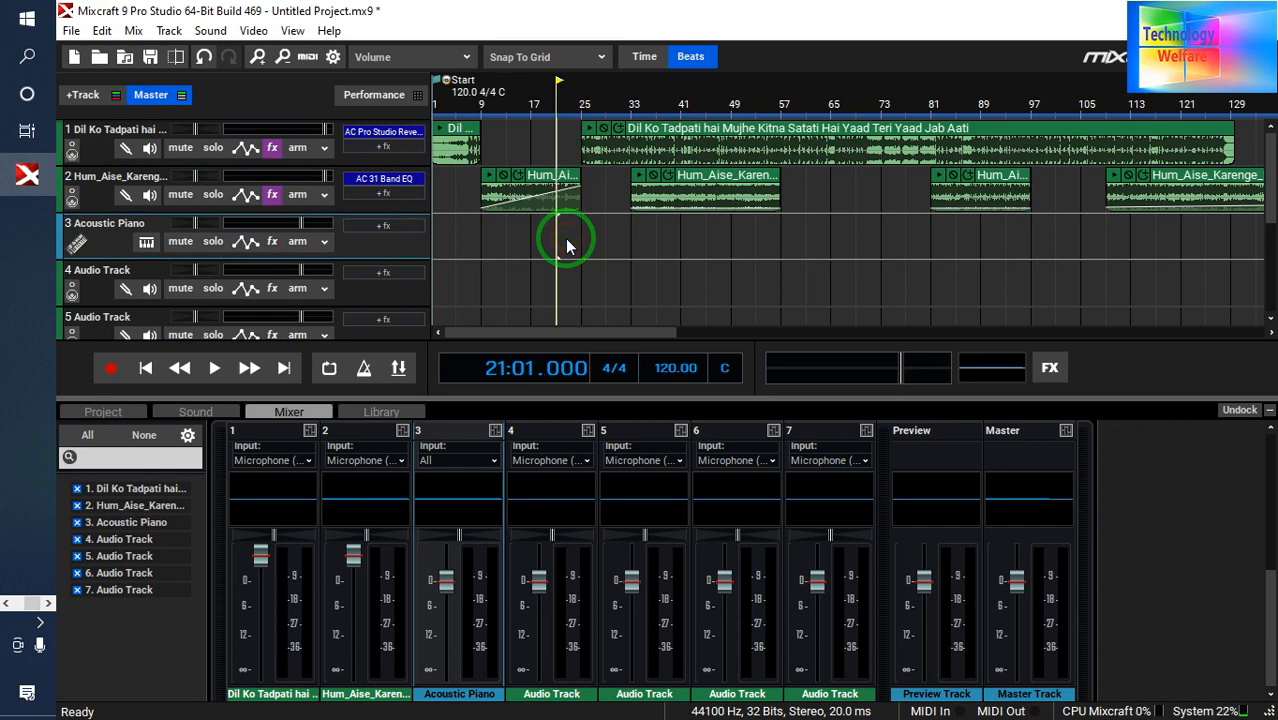
key(space)
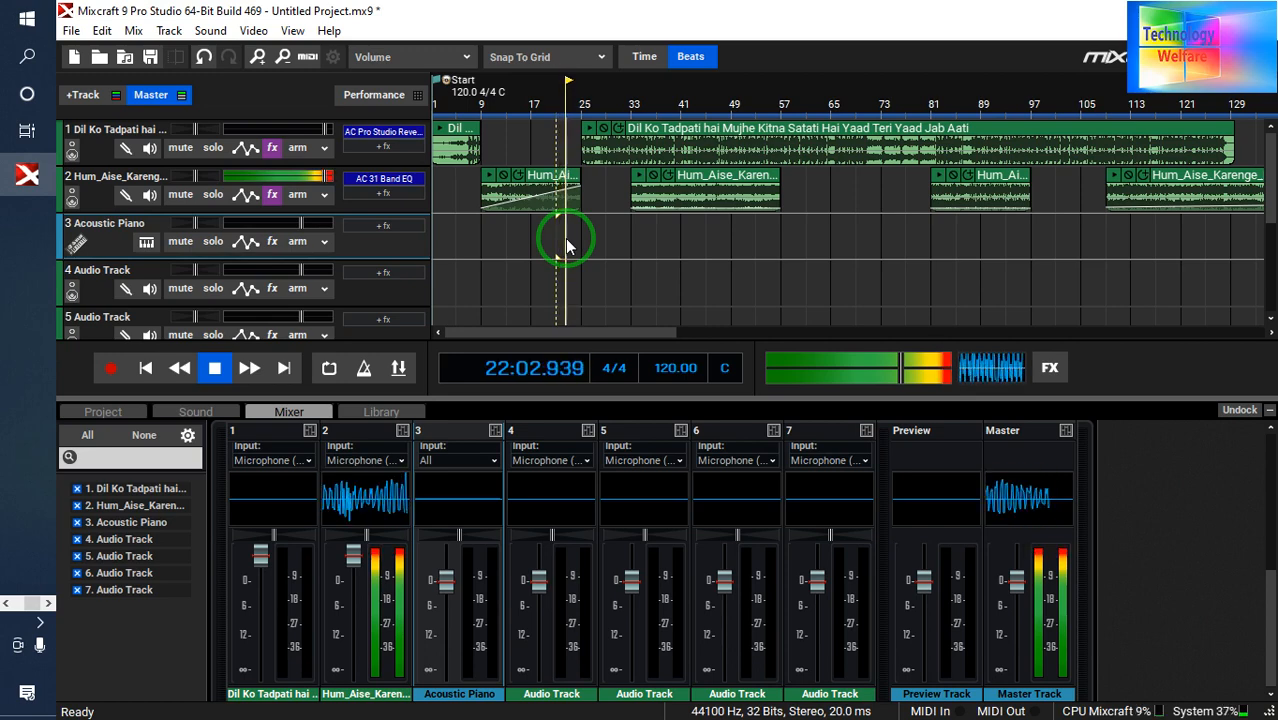
key(XF86AudioLowerVolume)
key(XF86AudioLowerVolume)
key(XF86AudioLowerVolume)
key(XF86AudioLowerVolume)
key(XF86AudioLowerVolume)
key(XF86AudioLowerVolume)
key(XF86AudioLowerVolume)
key(XF86AudioLowerVolume)
key(XF86AudioLowerVolume)
key(XF86AudioLowerVolume)
key(XF86AudioLowerVolume)
key(XF86AudioLowerVolume)
key(XF86AudioLowerVolume)
key(XF86AudioLowerVolume)
key(XF86AudioLowerVolume)
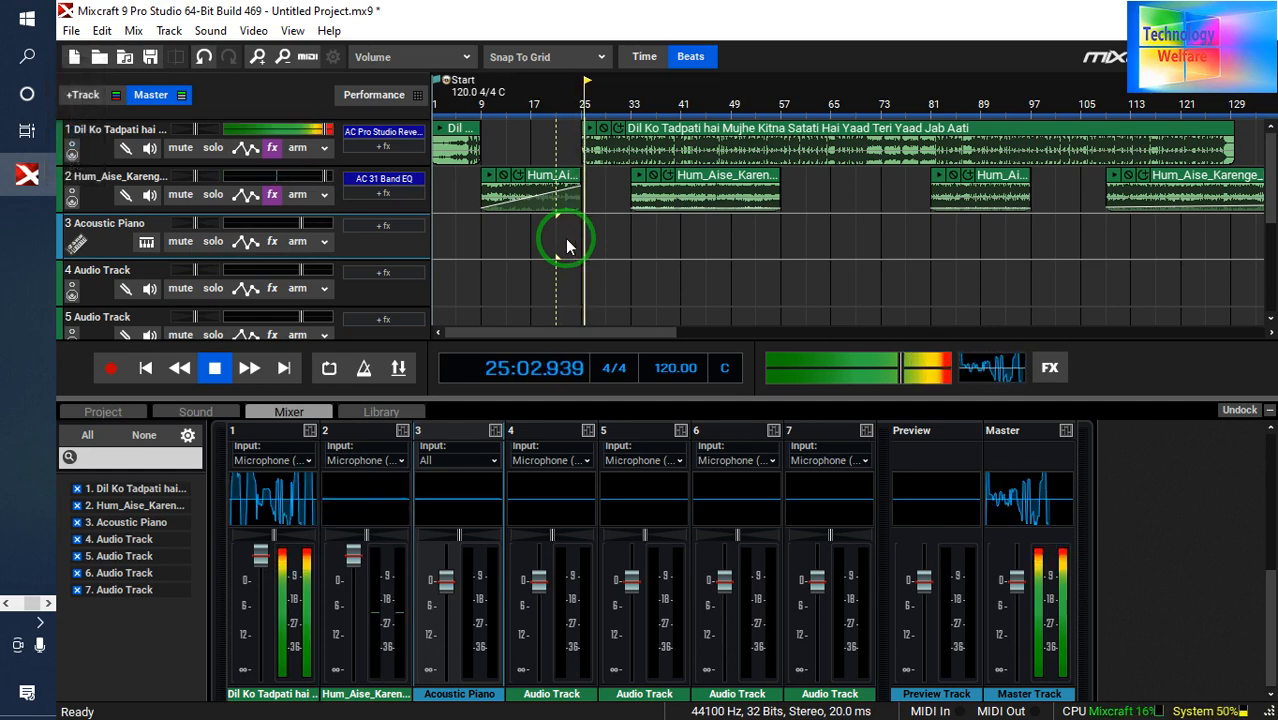
click(213, 370)
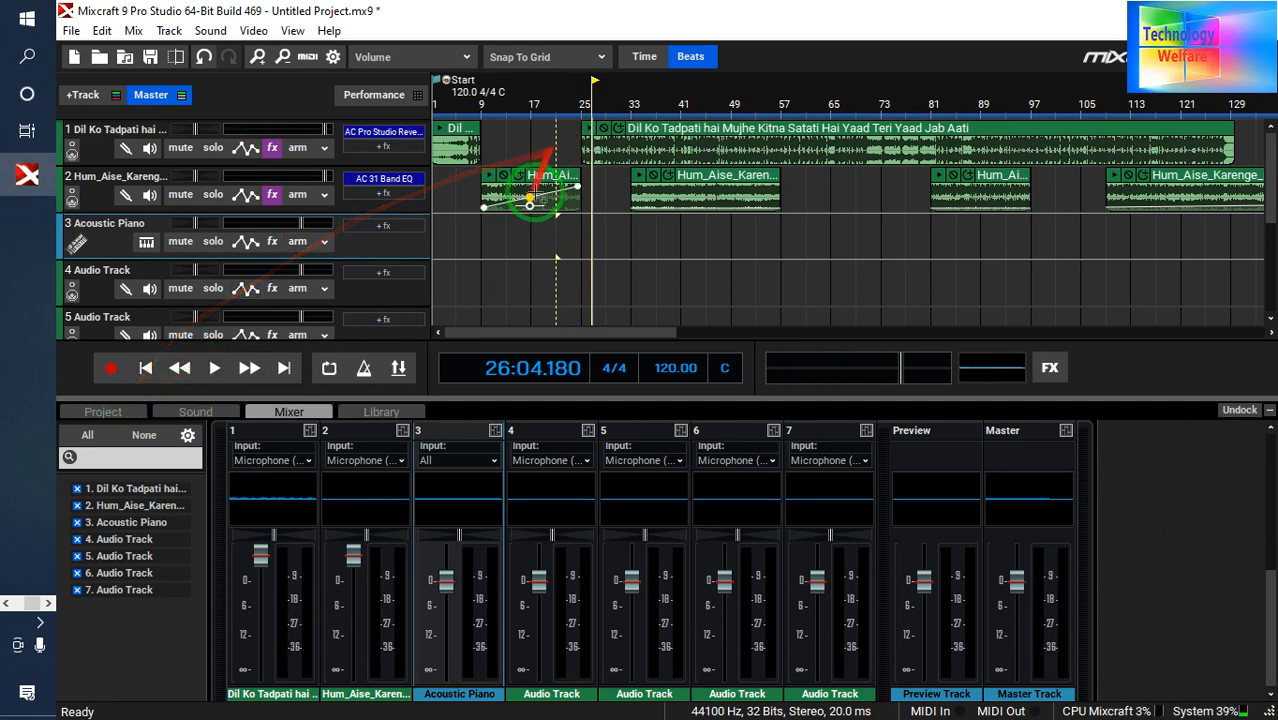
Delete everything from measure 33 onward on both song tracks
drag(529, 197, 528, 198)
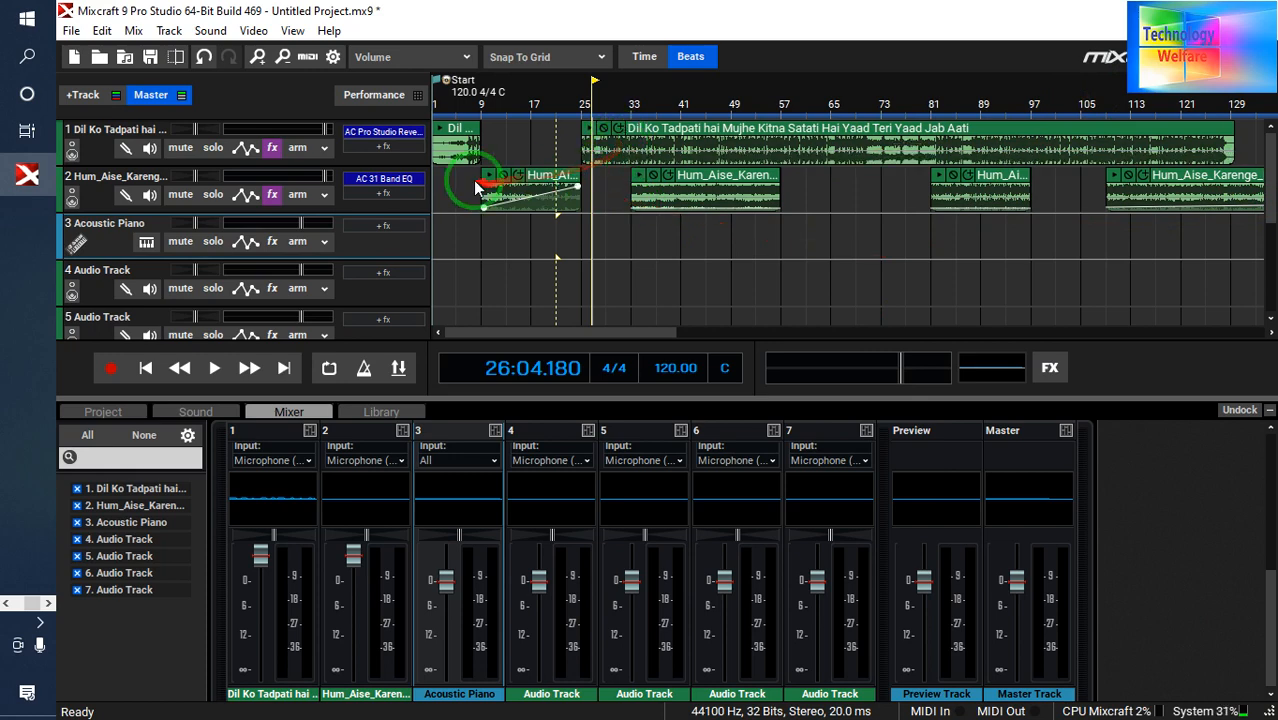
click(632, 160)
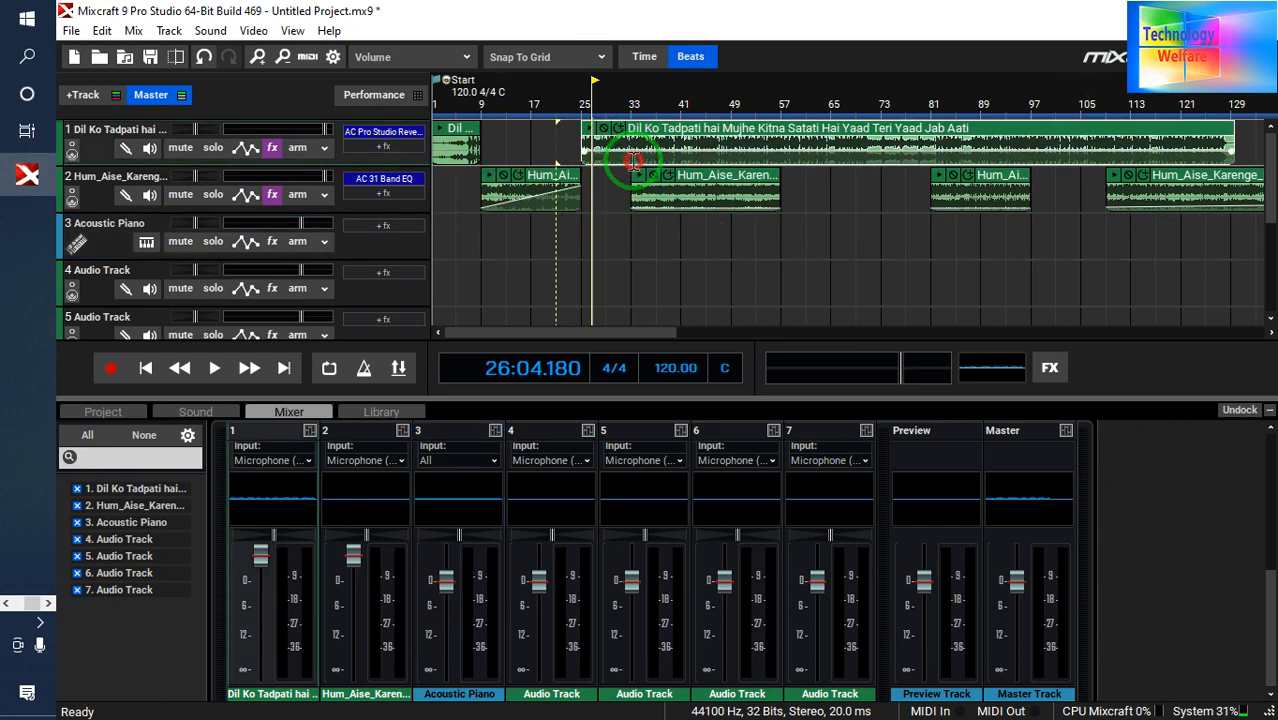
mouse_move(632, 160)
mouse_down()
mouse_move(841, 186)
mouse_move(1272, 193)
mouse_move(843, 183)
mouse_up()
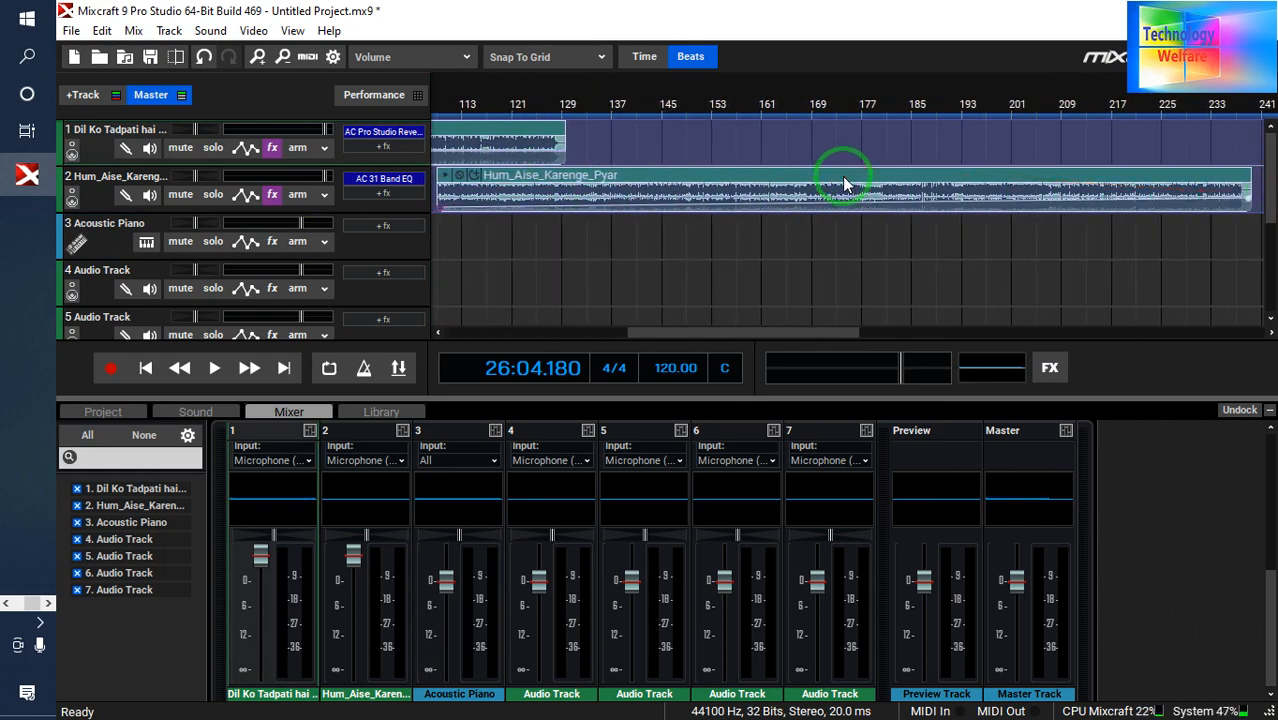
right_click(843, 183)
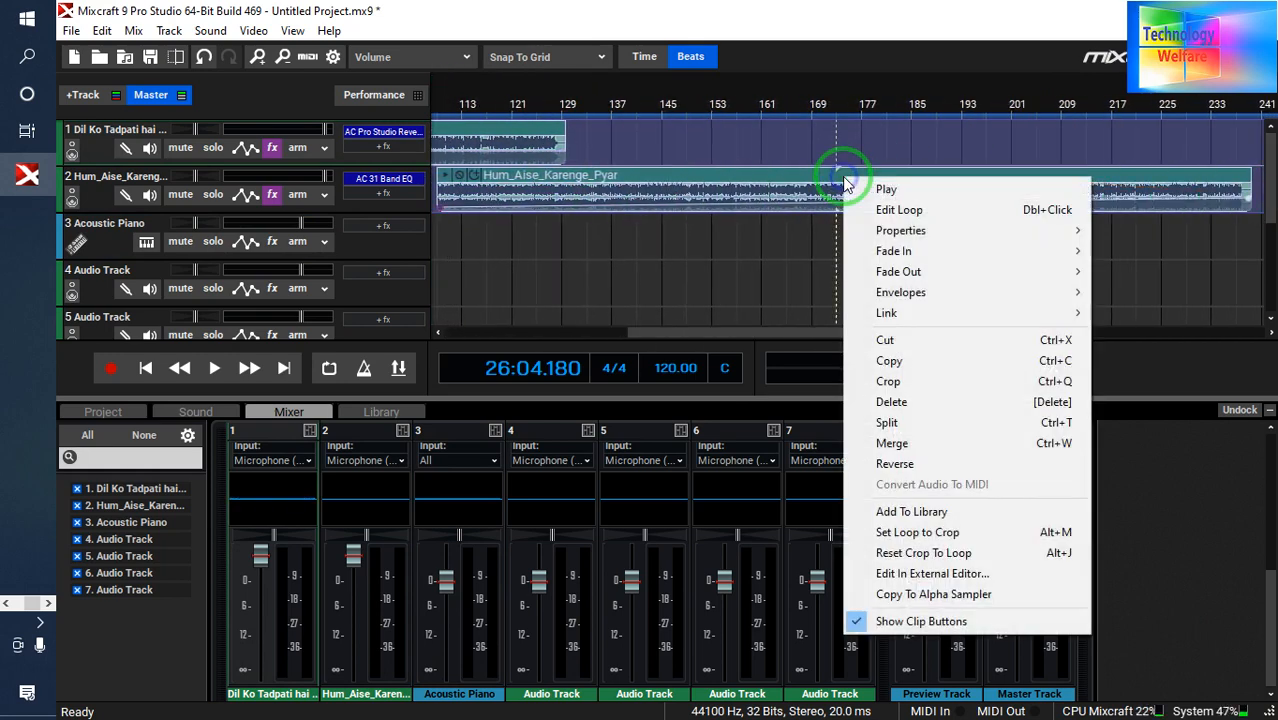
click(897, 401)
drag(769, 332, 485, 333)
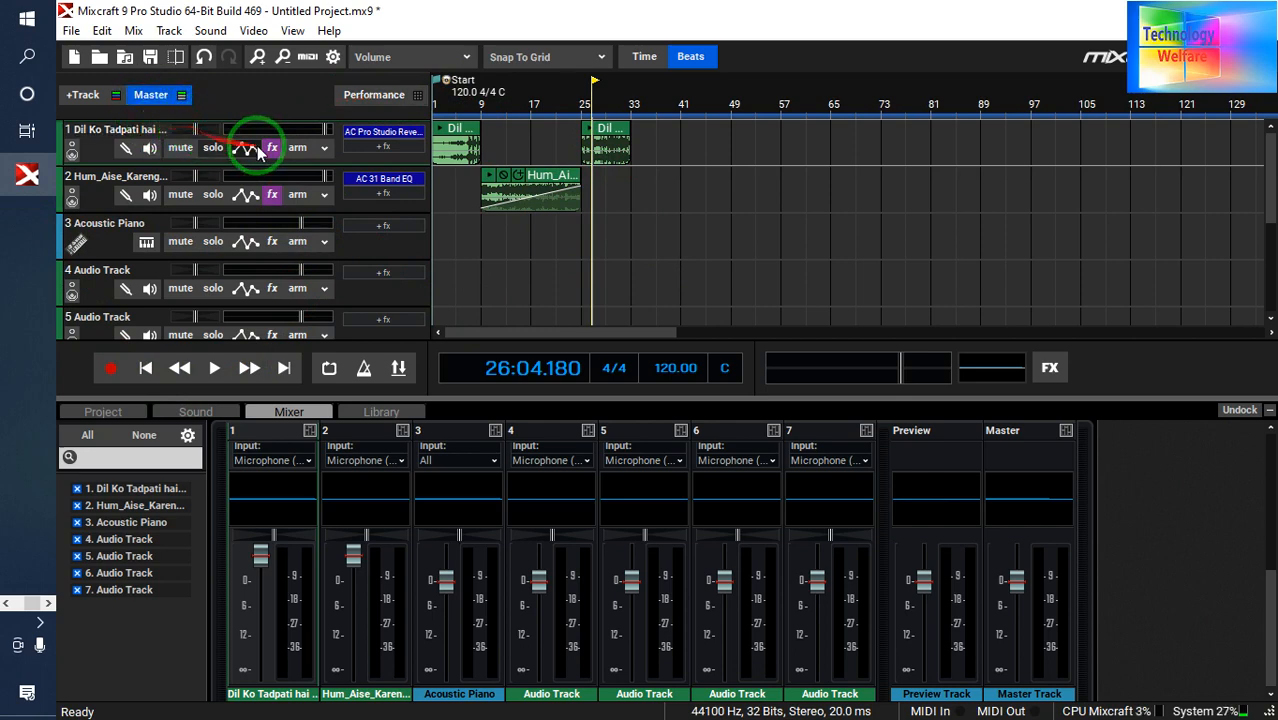
Browse the full list of effects available for the first track, and close it without adding any
click(384, 147)
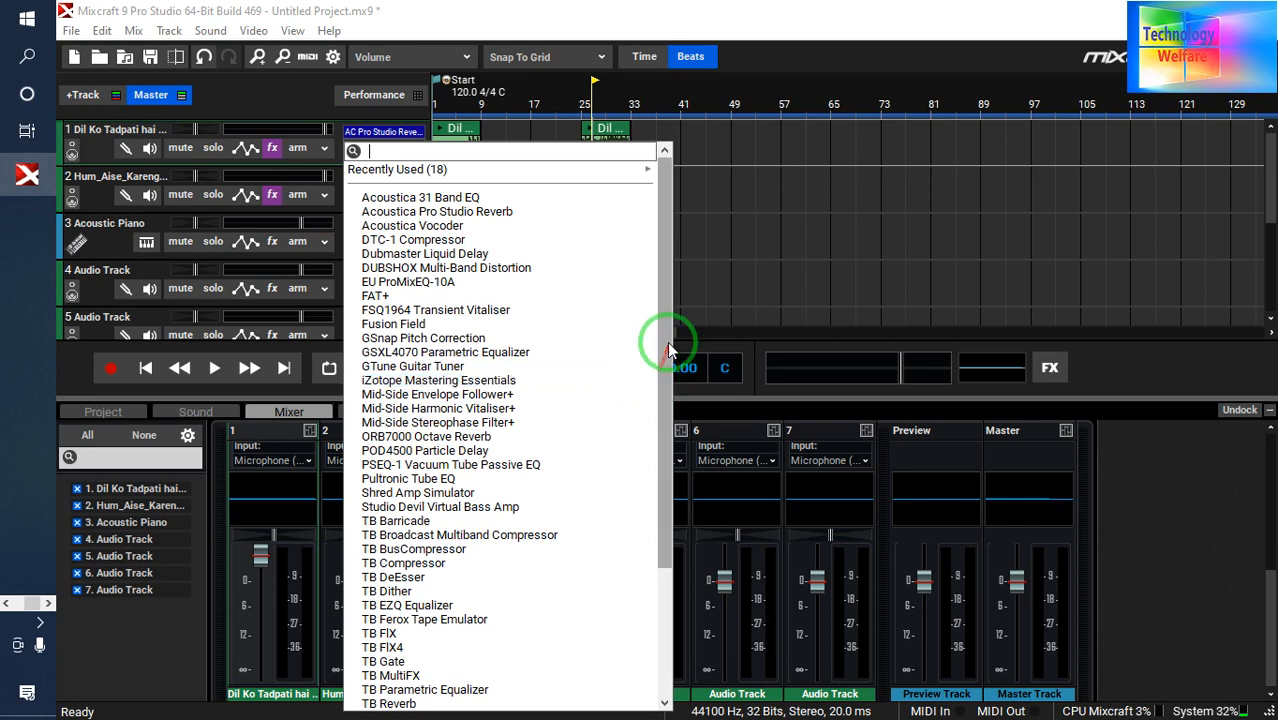
drag(665, 342, 665, 517)
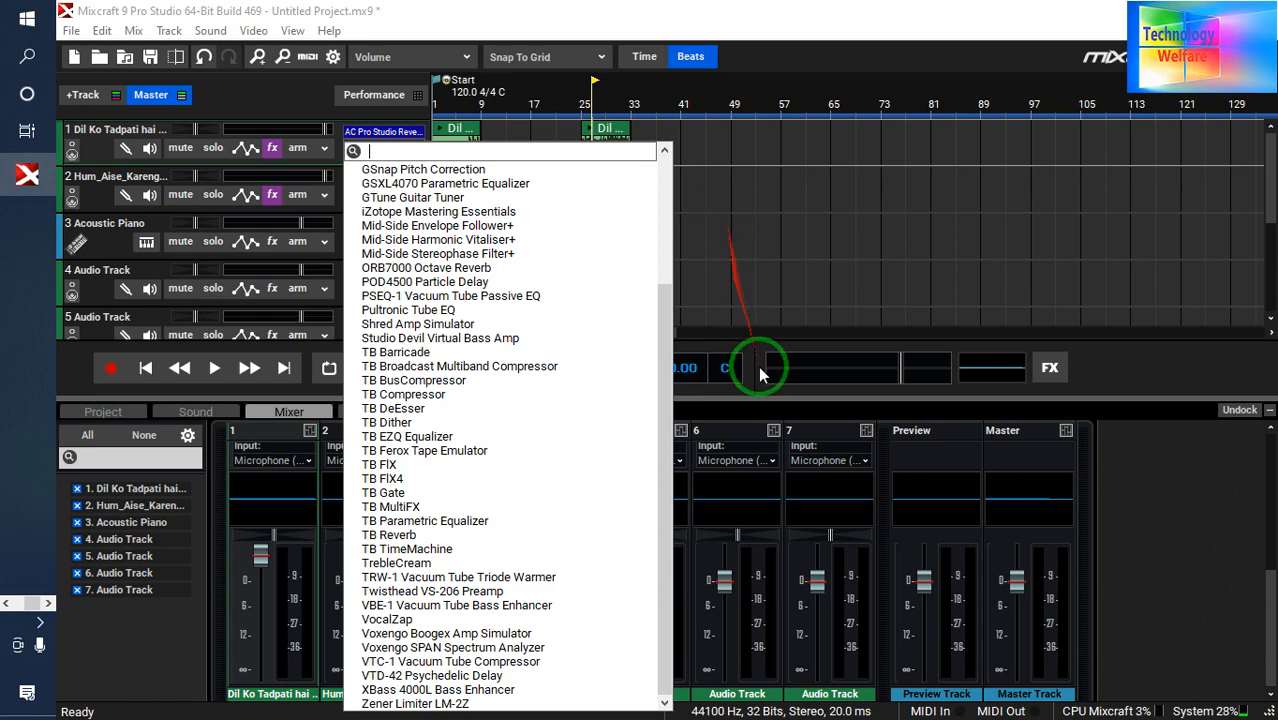
click(906, 240)
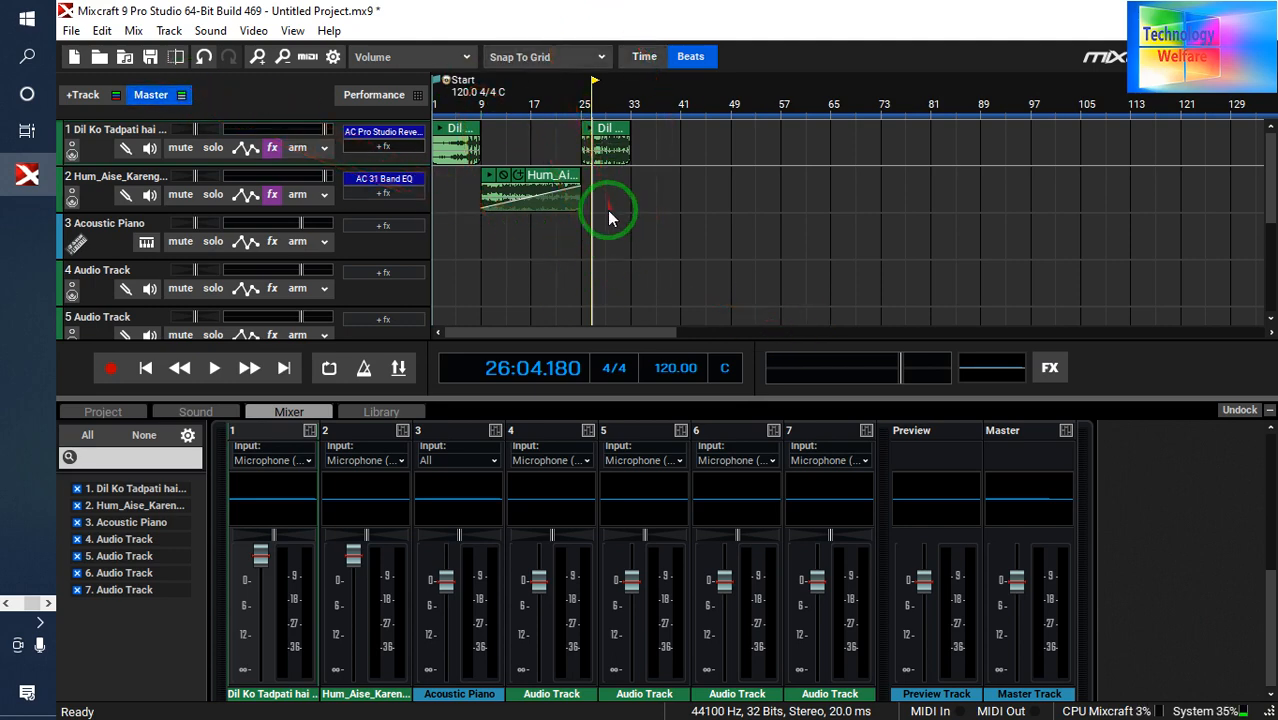
Export the mix as an MP3 file named vduyggw in the Mixcraft Projects folder, and close the VLC media player playing it
click(74, 30)
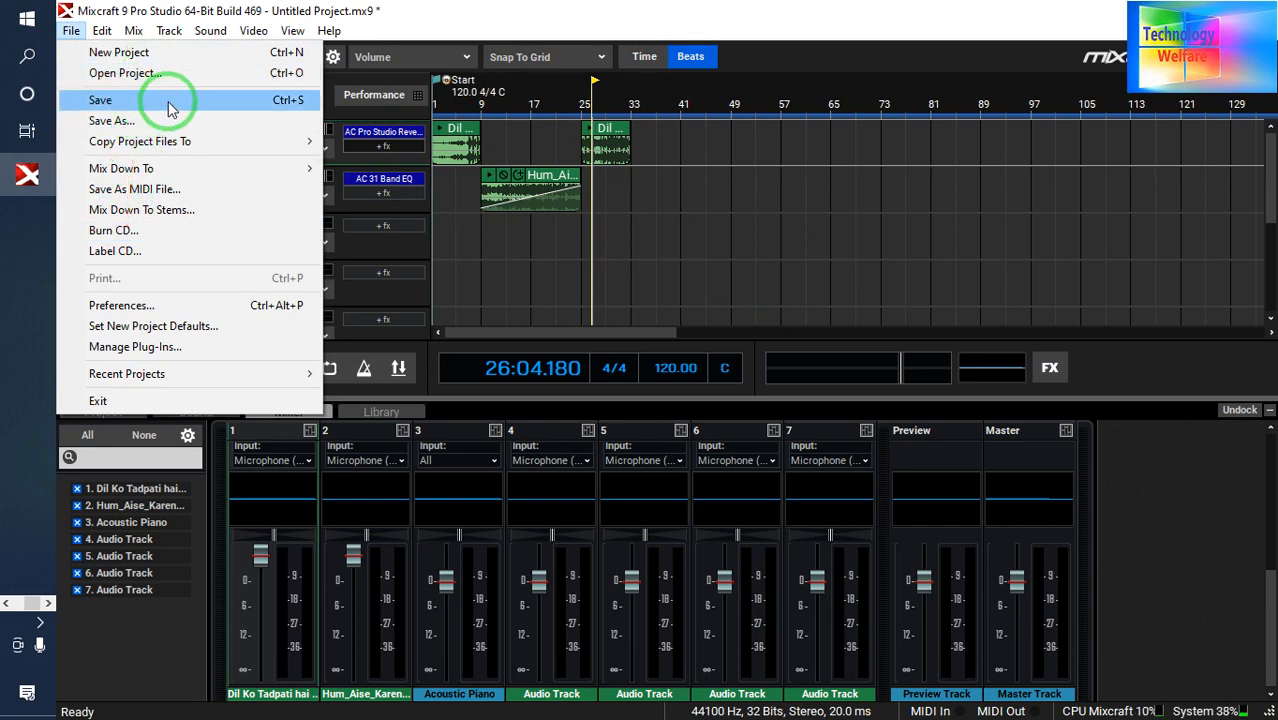
click(168, 109)
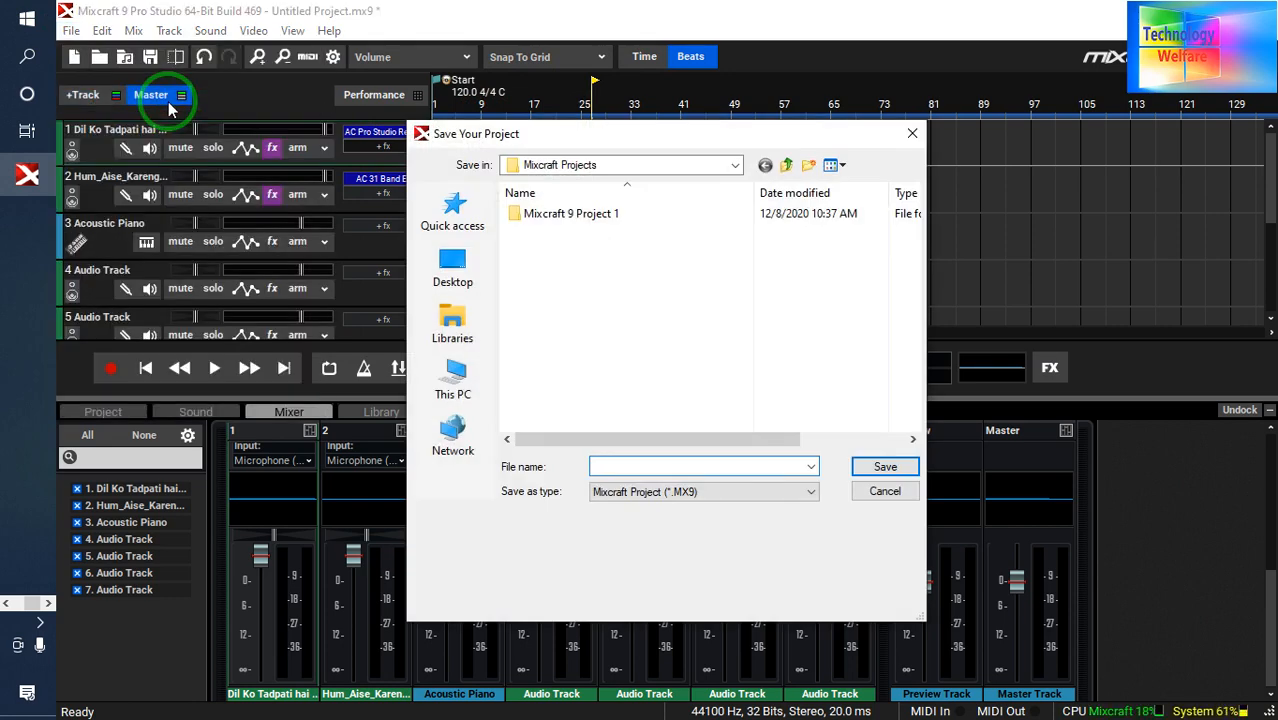
click(812, 467)
click(737, 464)
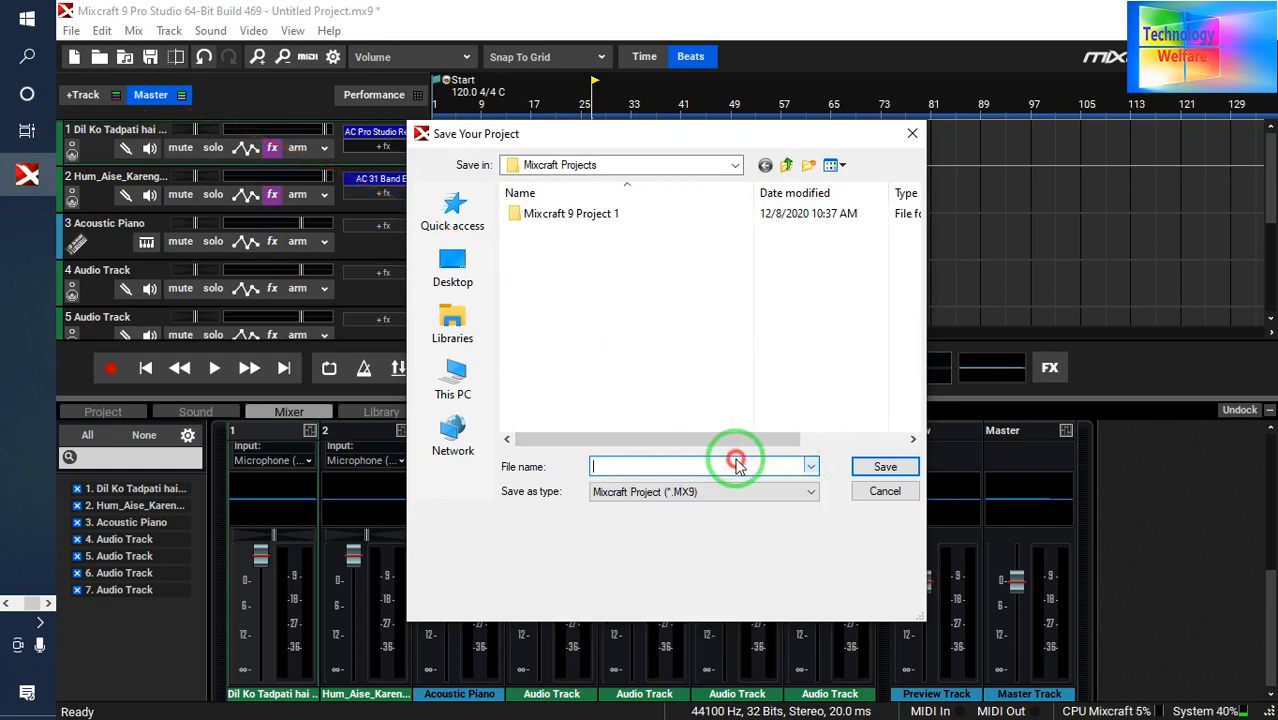
text(vduyggw)
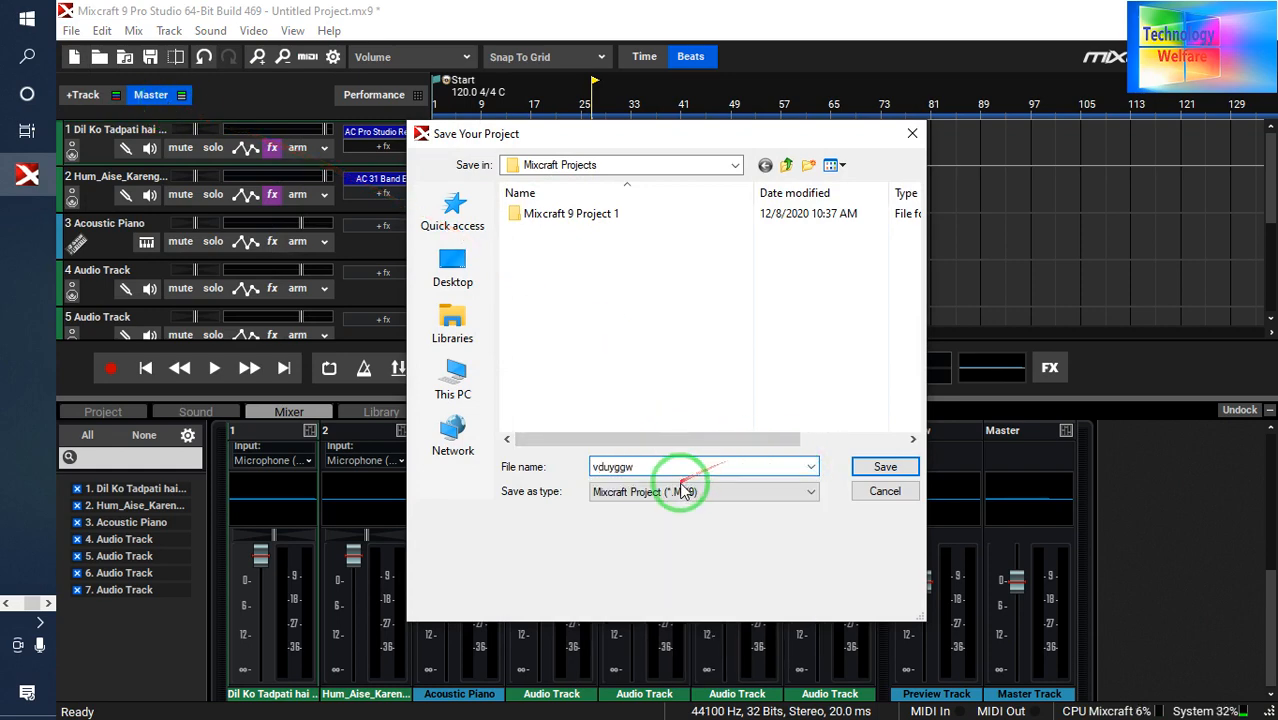
click(699, 491)
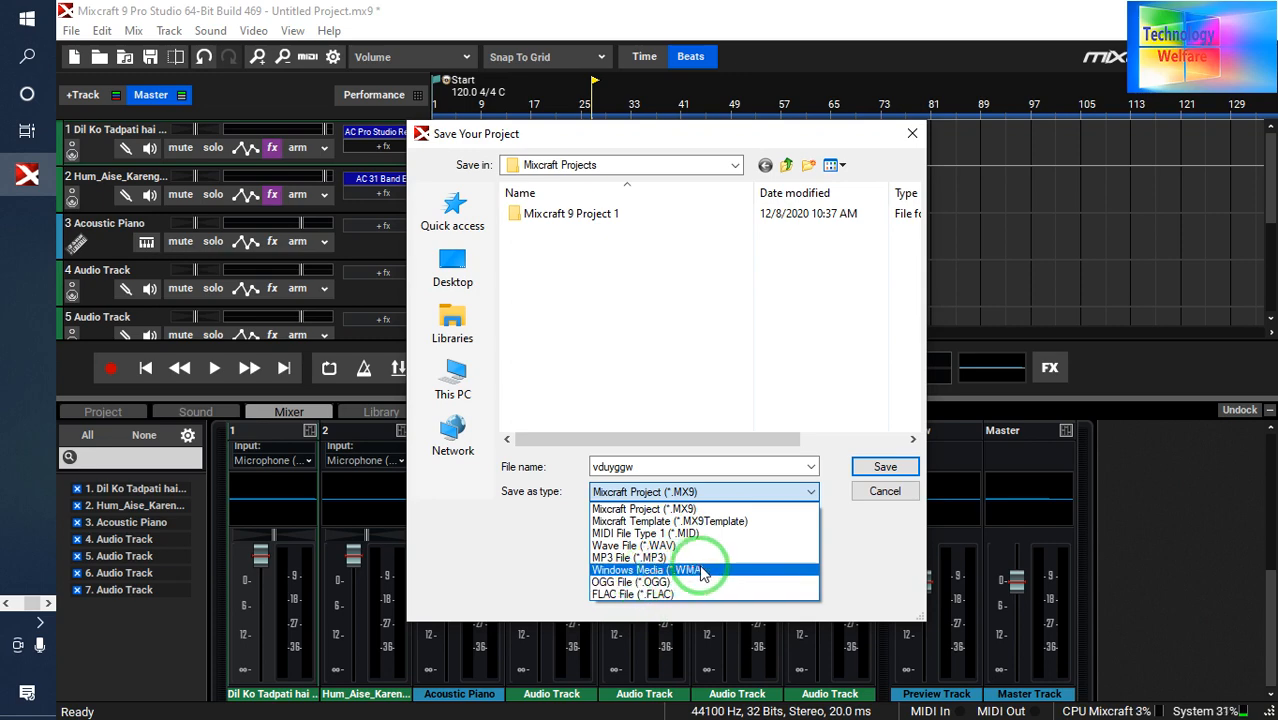
click(648, 557)
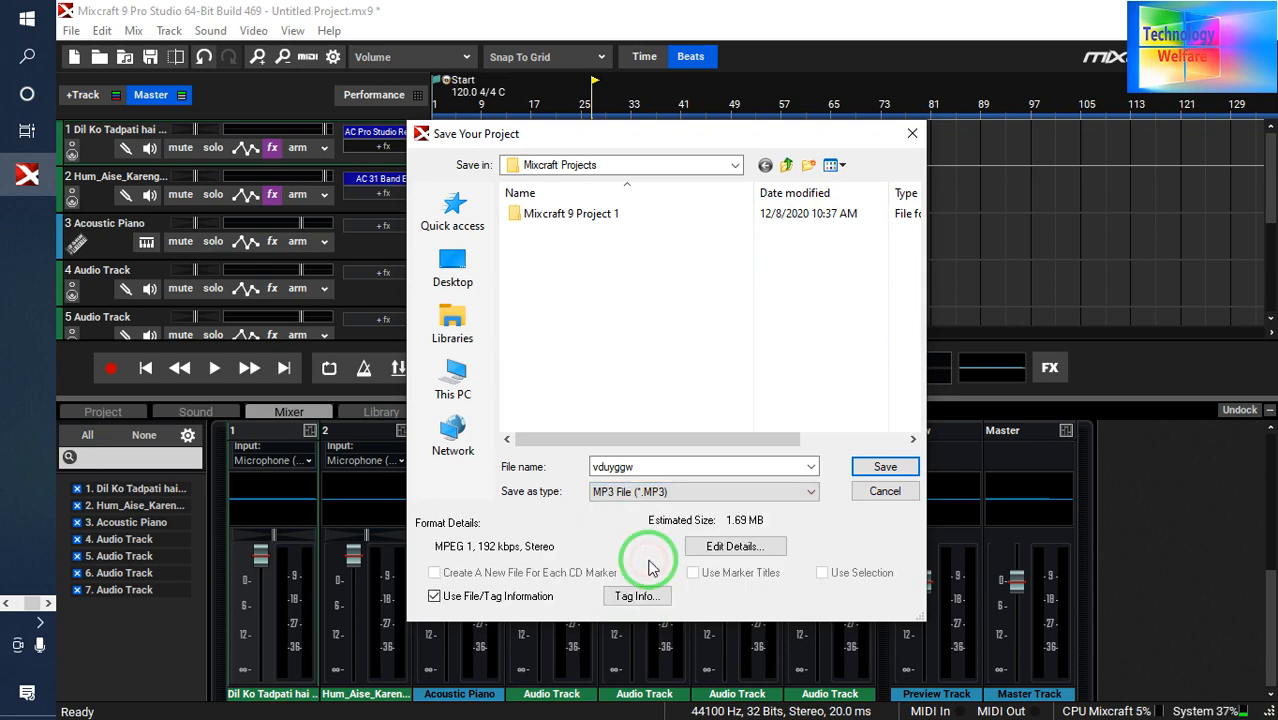
click(878, 468)
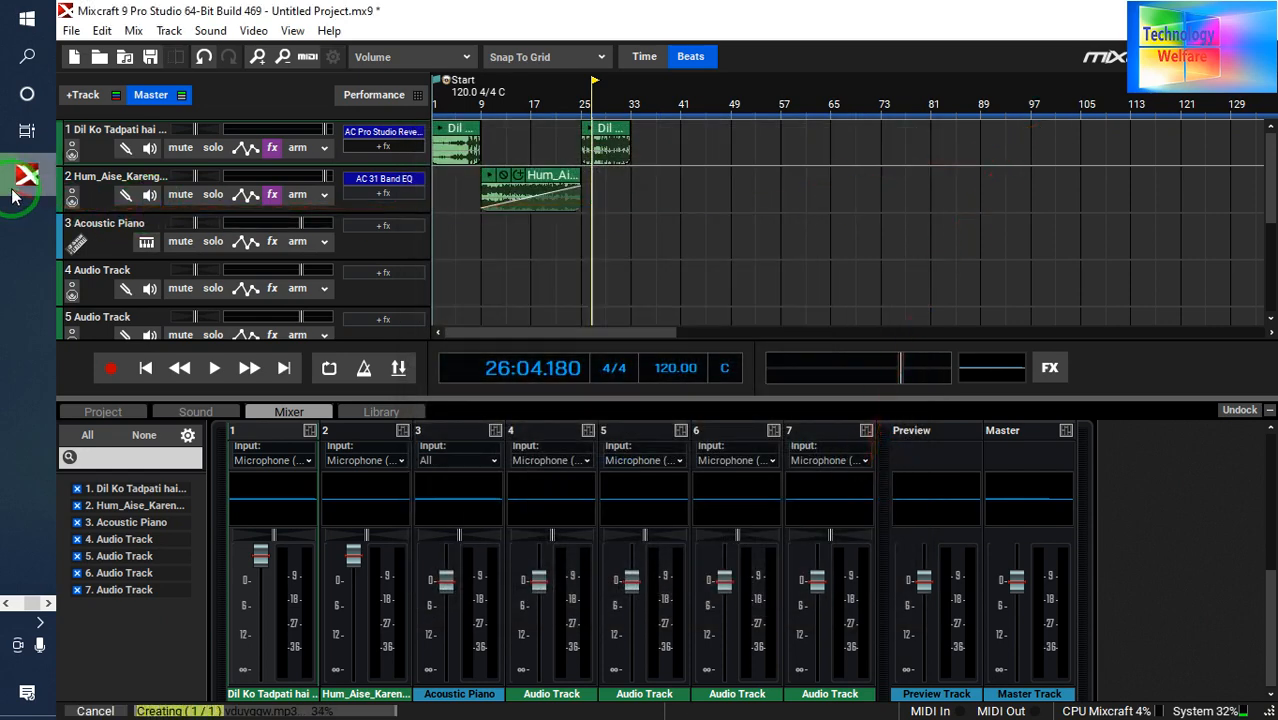
mouse_move(16, 193)
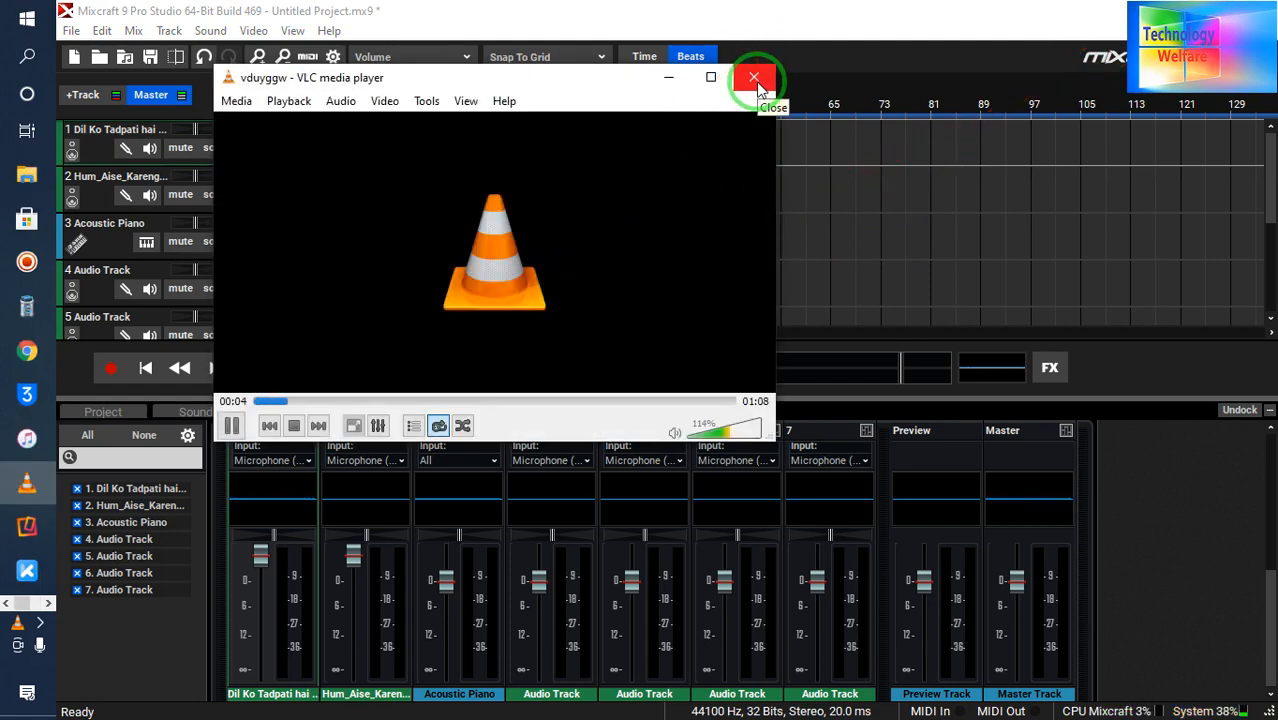
click(754, 80)
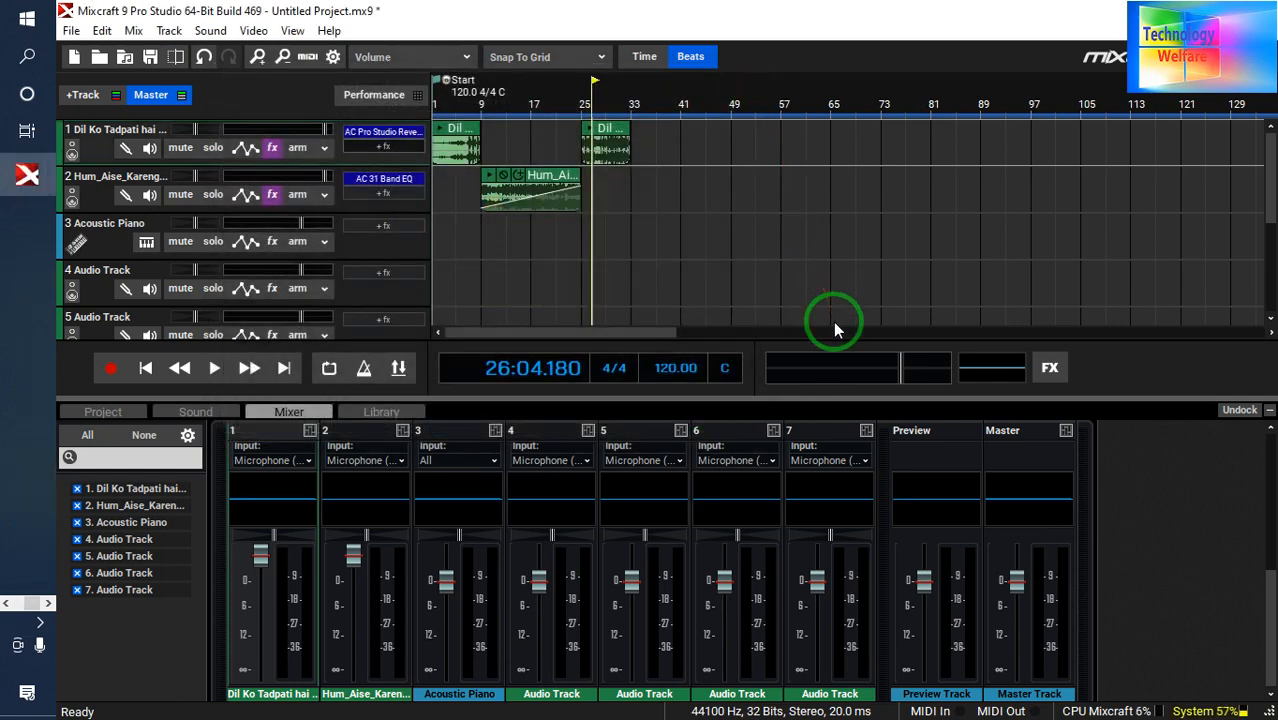